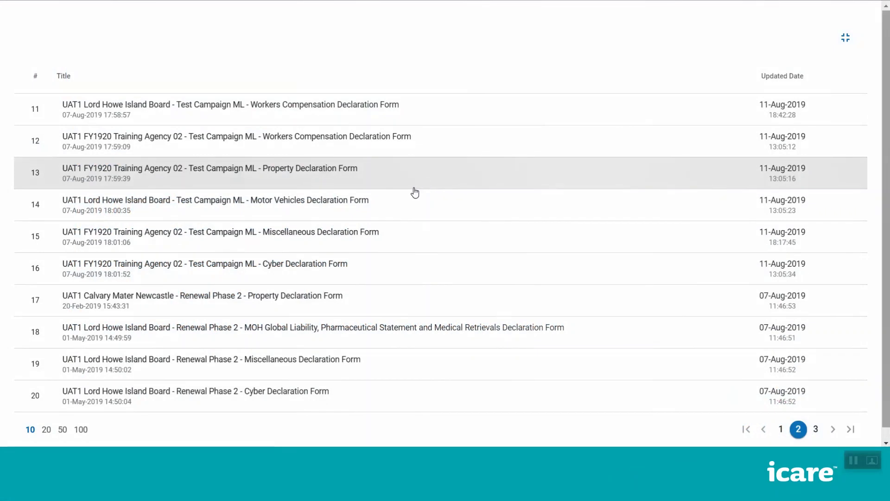
Open the Lord Howe Island Board Test Campaign ML Motor Vehicles Declaration Form and go into its Motor Vehicles by Category Section
{"action": "left_click", "coordinate": [359, 217]}
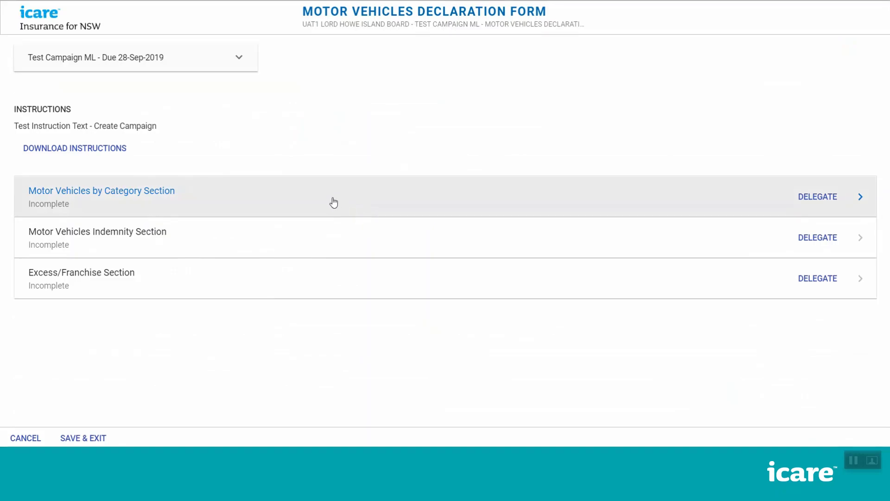
{"action": "left_click_drag", "start_coordinate": [304, 11], "coordinate": [602, 37]}
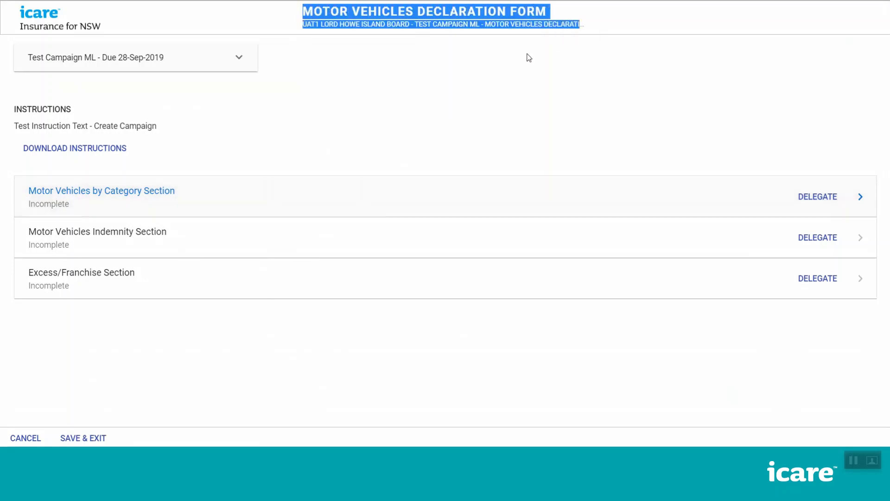
{"action": "left_click", "coordinate": [480, 68]}
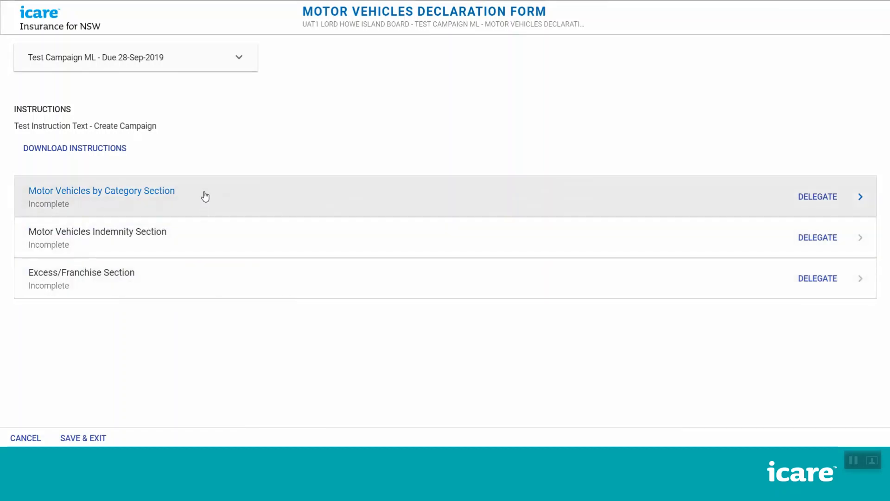
{"action": "left_click", "coordinate": [206, 196]}
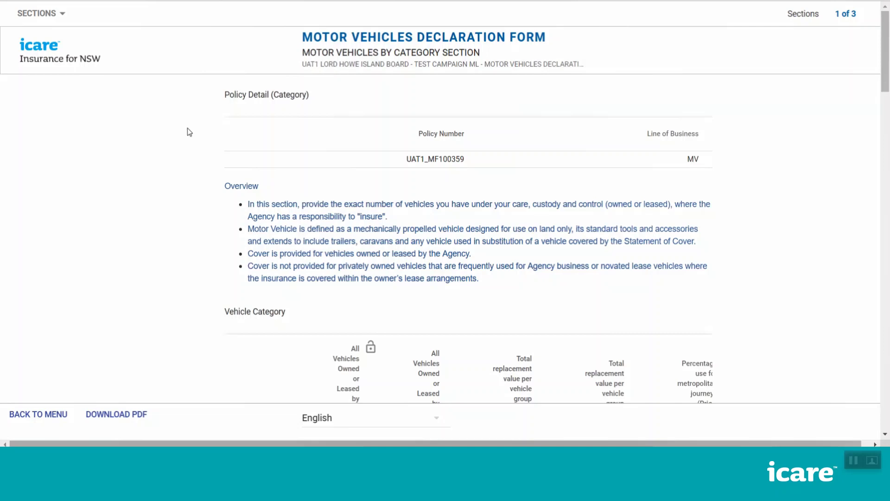
Review the section's policy detail, overview, vehicle category table and the guidelines for allocating vehicles to categories
{"action": "double_click", "coordinate": [413, 159]}
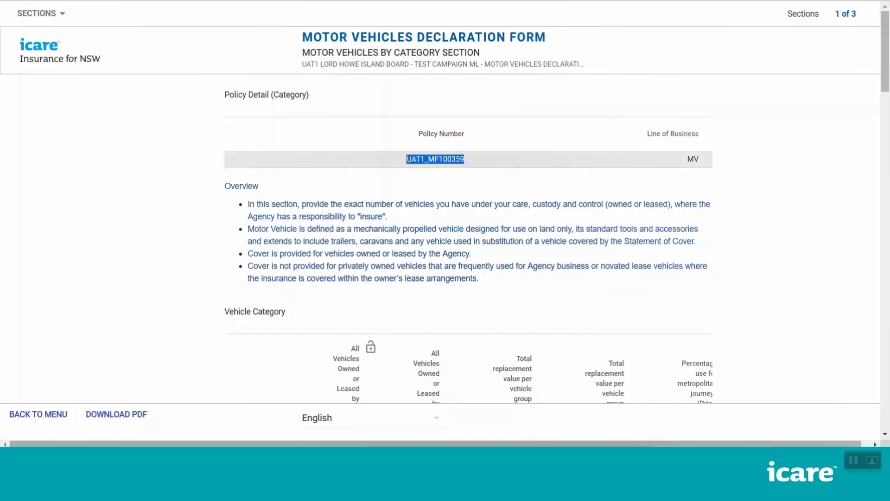
{"action": "left_click", "coordinate": [179, 156]}
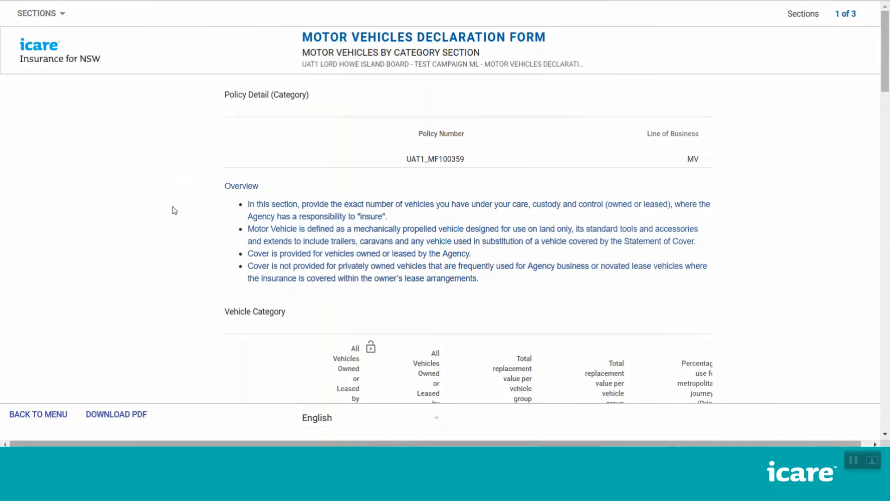
{"action": "scroll", "coordinate": [168, 213], "scroll_direction": "down", "scroll_amount": 3}
{"action": "left_click_drag", "start_coordinate": [225, 73], "coordinate": [499, 163]}
{"action": "left_click", "coordinate": [191, 249]}
{"action": "scroll", "coordinate": [189, 251], "scroll_direction": "down", "scroll_amount": 10}
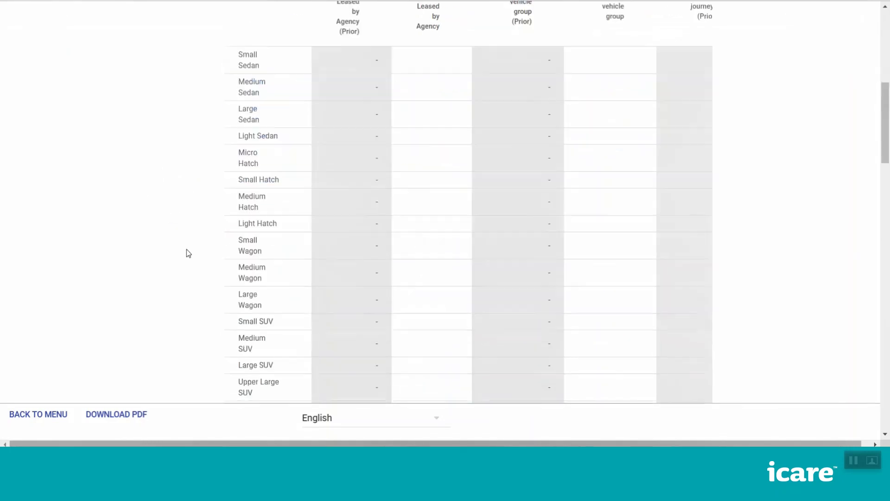
{"action": "scroll", "coordinate": [187, 249], "scroll_direction": "down", "scroll_amount": 12}
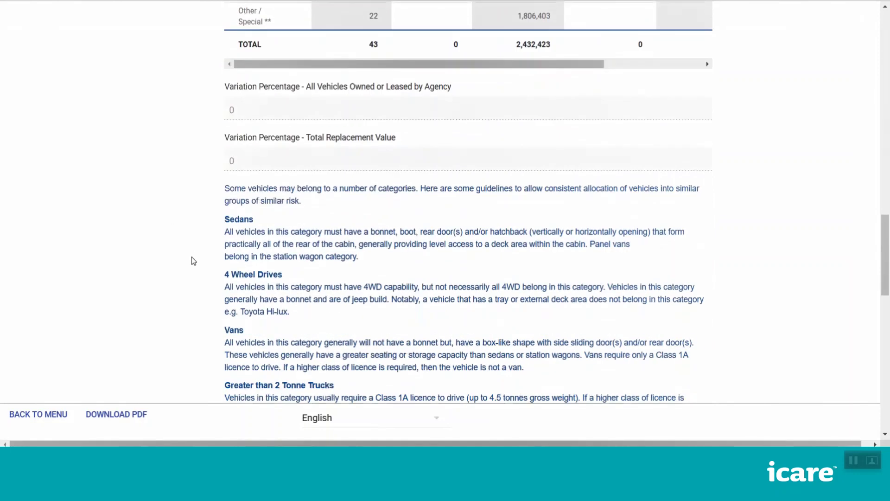
{"action": "scroll", "coordinate": [199, 139], "scroll_direction": "up", "scroll_amount": 1}
{"action": "scroll", "coordinate": [456, 362], "scroll_direction": "down", "scroll_amount": 6}
{"action": "left_click_drag", "start_coordinate": [205, 104], "coordinate": [638, 398]}
{"action": "scroll", "coordinate": [525, 327], "scroll_direction": "down", "scroll_amount": 3}
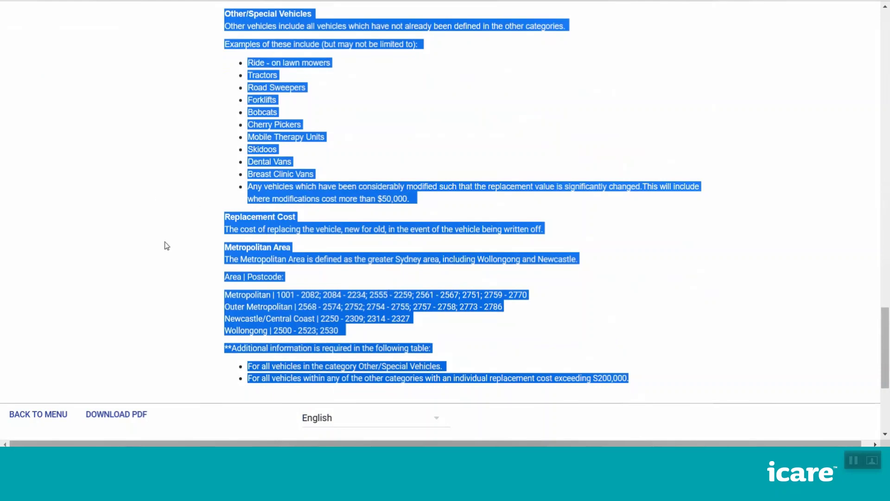
{"action": "scroll", "coordinate": [190, 285], "scroll_direction": "up", "scroll_amount": 1}
{"action": "left_click", "coordinate": [190, 285]}
Examine the prior vehicle counts and prior total replacement values per category in the Vehicle Category table
{"action": "scroll", "coordinate": [278, 232], "scroll_direction": "up", "scroll_amount": 15}
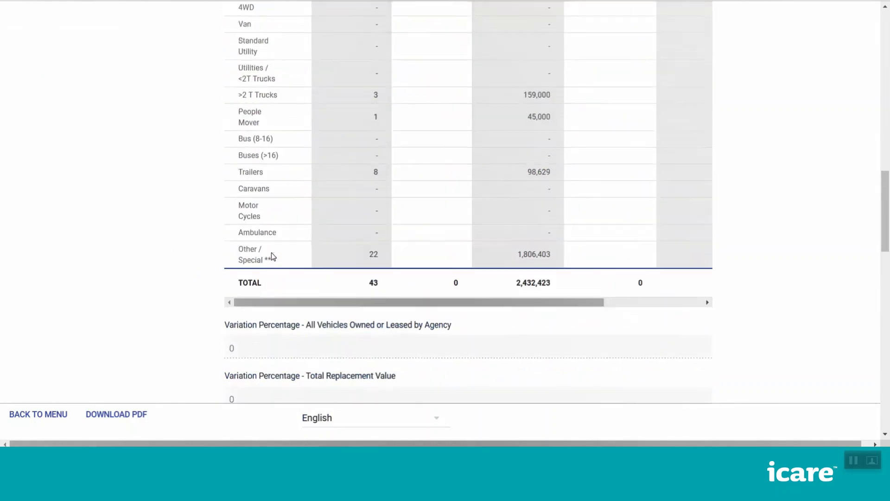
{"action": "scroll", "coordinate": [272, 253], "scroll_direction": "up", "scroll_amount": 8}
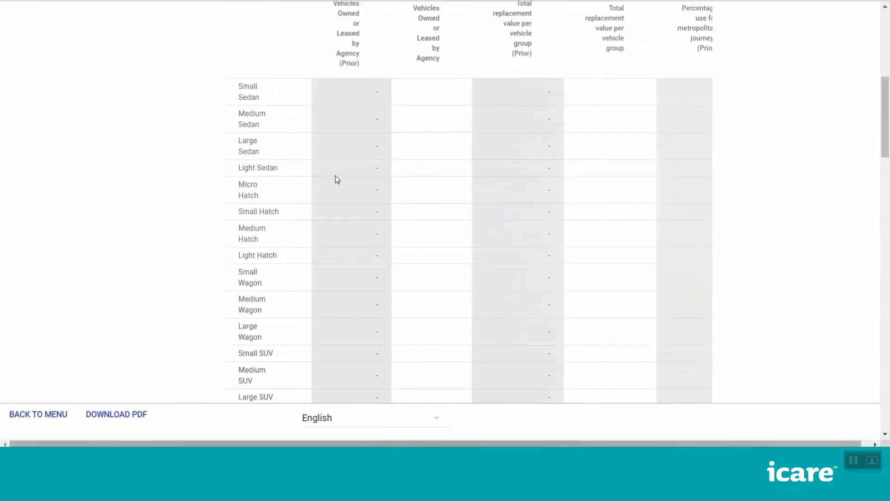
{"action": "scroll", "coordinate": [335, 181], "scroll_direction": "up", "scroll_amount": 1}
{"action": "scroll", "coordinate": [340, 179], "scroll_direction": "down", "scroll_amount": 10}
{"action": "left_click", "coordinate": [352, 100]}
{"action": "left_click_drag", "start_coordinate": [506, 120], "coordinate": [547, 137]}
{"action": "left_click", "coordinate": [161, 149]}
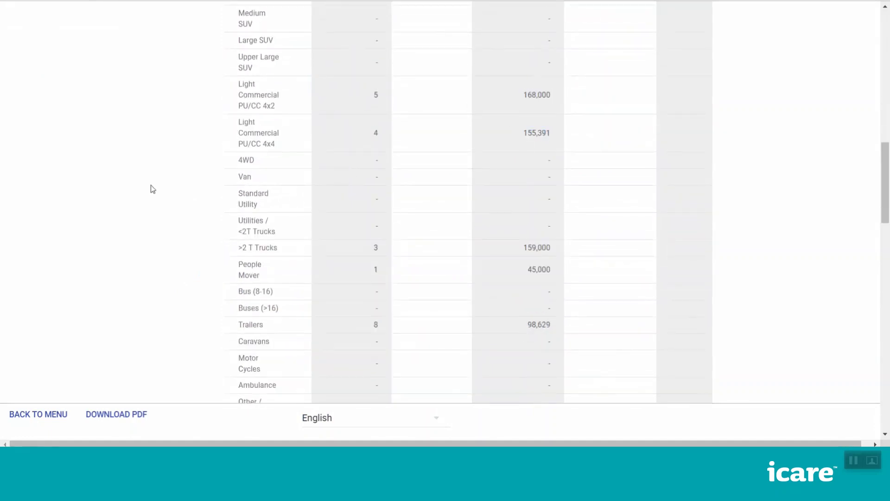
Enter 4 owned or leased vehicles and a total replacement value of 120,002 for Light Commercial PU/CC 4x2
{"action": "scroll", "coordinate": [334, 227], "scroll_direction": "up", "scroll_amount": 3}
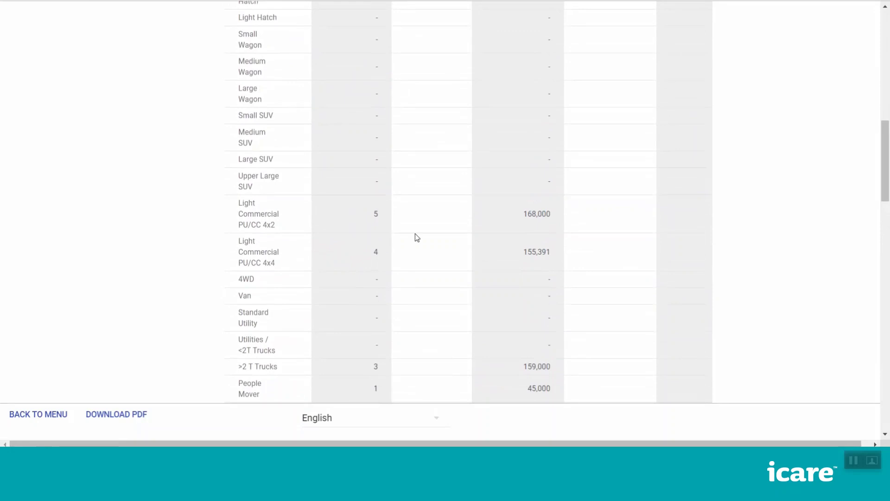
{"action": "scroll", "coordinate": [432, 257], "scroll_direction": "up", "scroll_amount": 6}
{"action": "scroll", "coordinate": [432, 254], "scroll_direction": "down", "scroll_amount": 6}
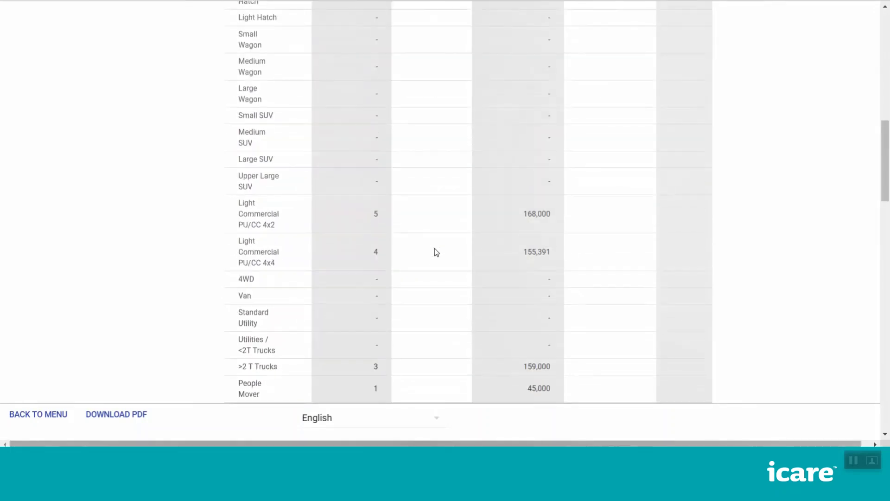
{"action": "left_click", "coordinate": [433, 218]}
{"action": "type", "text": "4"}
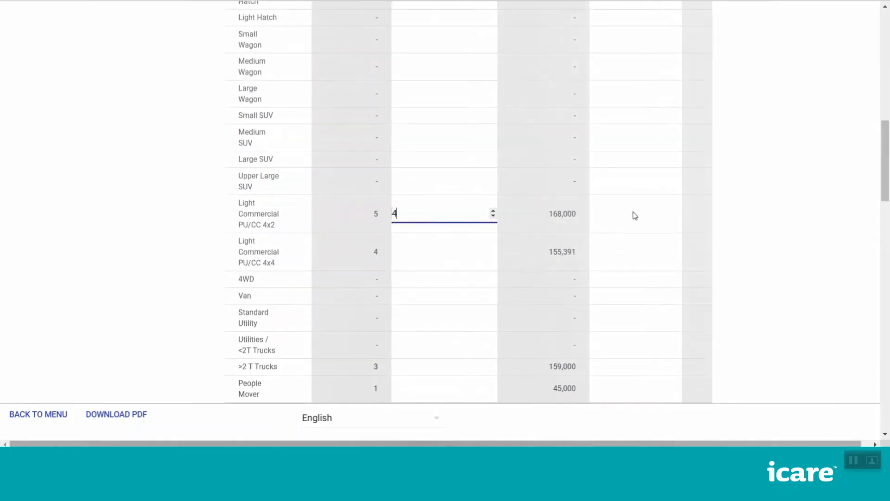
{"action": "left_click", "coordinate": [636, 212]}
{"action": "type", "text": "120"}
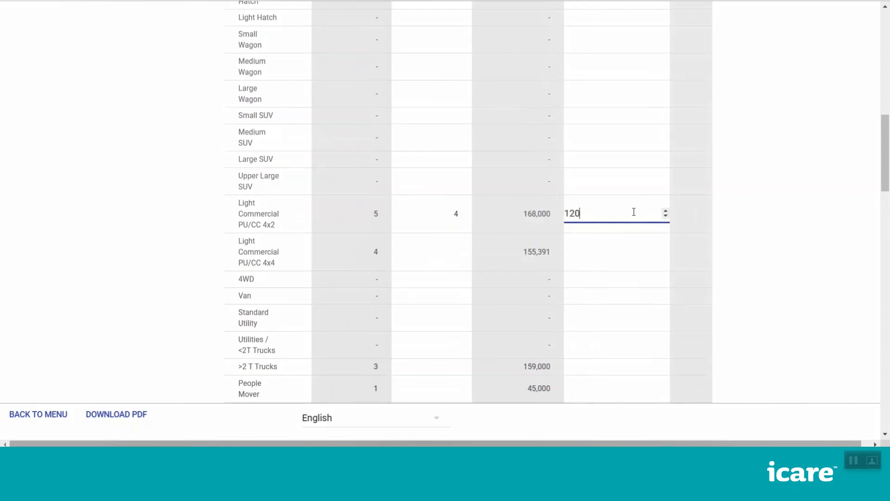
{"action": "type", "text": "000"}
{"action": "left_click", "coordinate": [624, 243]}
{"action": "left_click", "coordinate": [622, 213]}
{"action": "scroll", "coordinate": [624, 262], "scroll_direction": "up", "scroll_amount": 7}
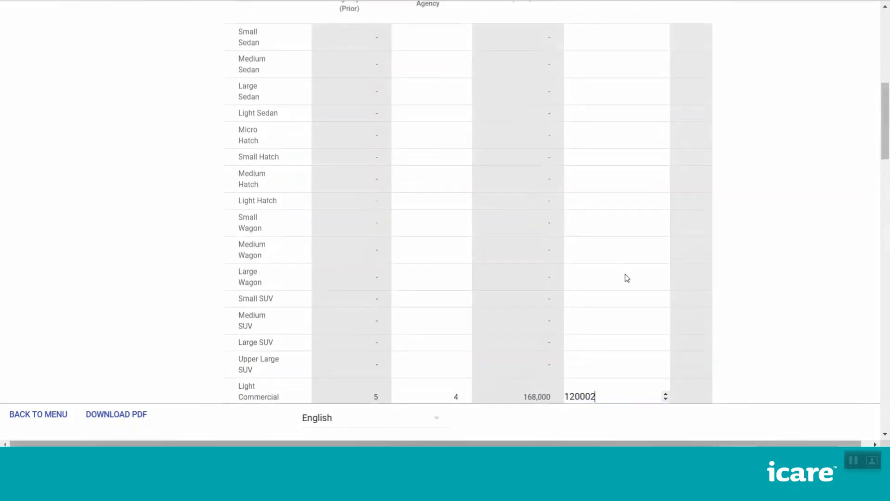
{"action": "scroll", "coordinate": [622, 279], "scroll_direction": "down", "scroll_amount": 5}
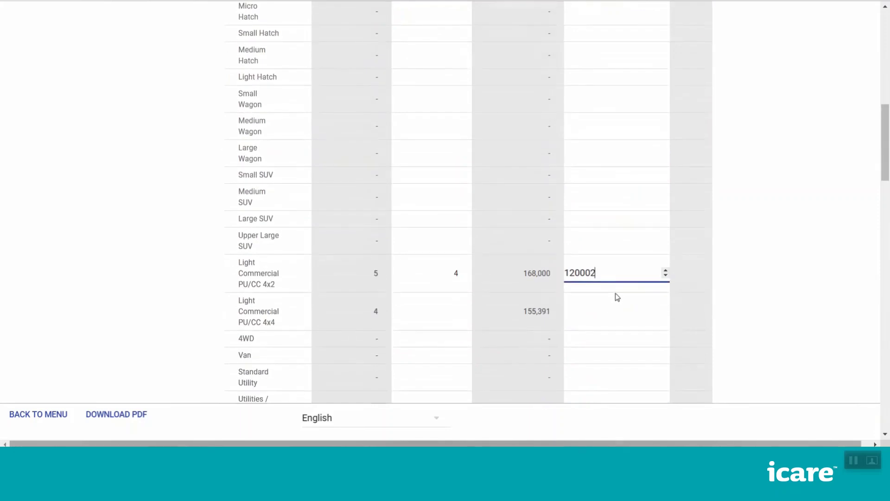
{"action": "key", "text": "Tab"}
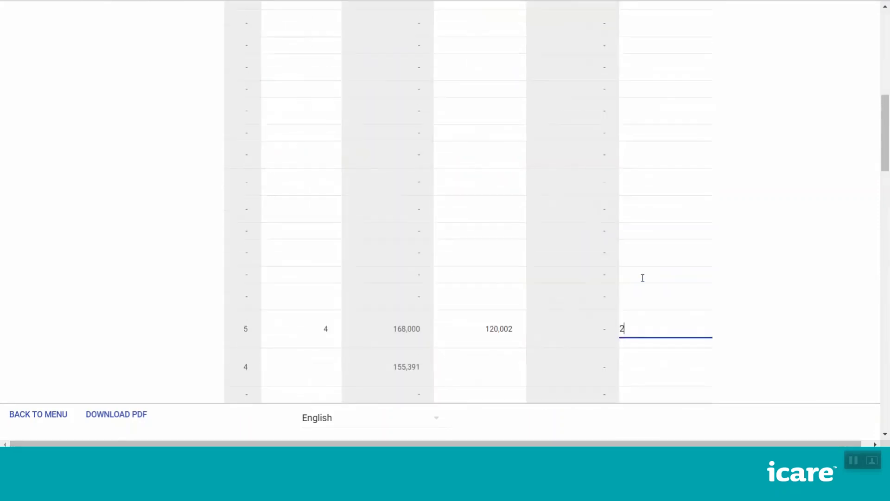
Set the current metropolitan journey percentage for Light Commercial PU/CC 4x2 to 30
{"action": "scroll", "coordinate": [641, 280], "scroll_direction": "up", "scroll_amount": 5}
{"action": "scroll", "coordinate": [641, 280], "scroll_direction": "down", "scroll_amount": 5}
{"action": "type", "text": "3"}
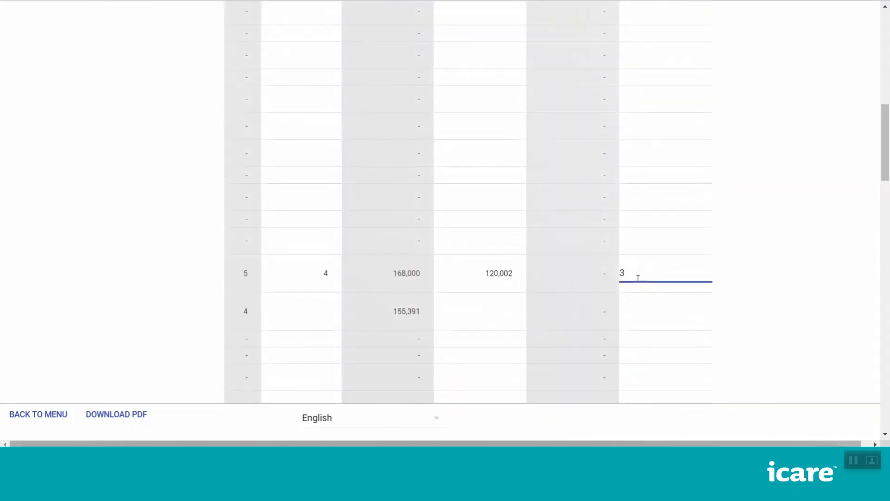
{"action": "type", "text": "0"}
{"action": "key", "text": "Tab"}
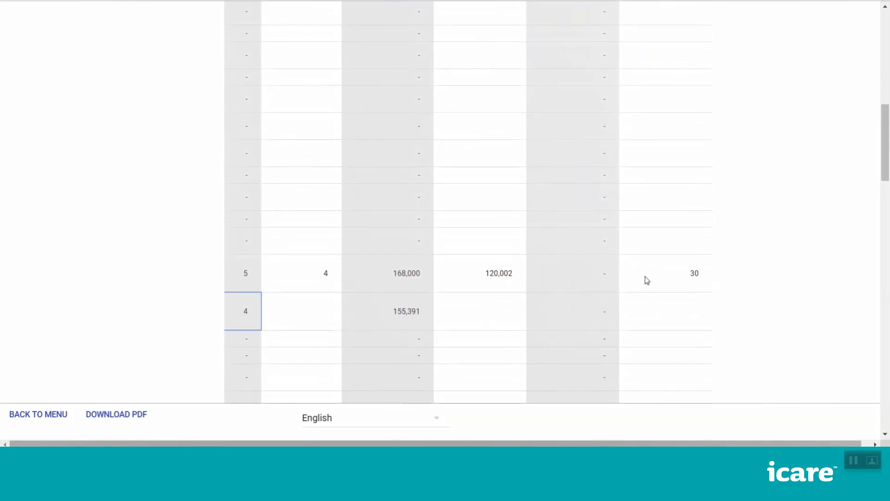
Enter 22 owned or leased vehicles and a total replacement value of 1,805,400 for the Other / Special category
{"action": "scroll", "coordinate": [370, 375], "scroll_direction": "down", "scroll_amount": 8}
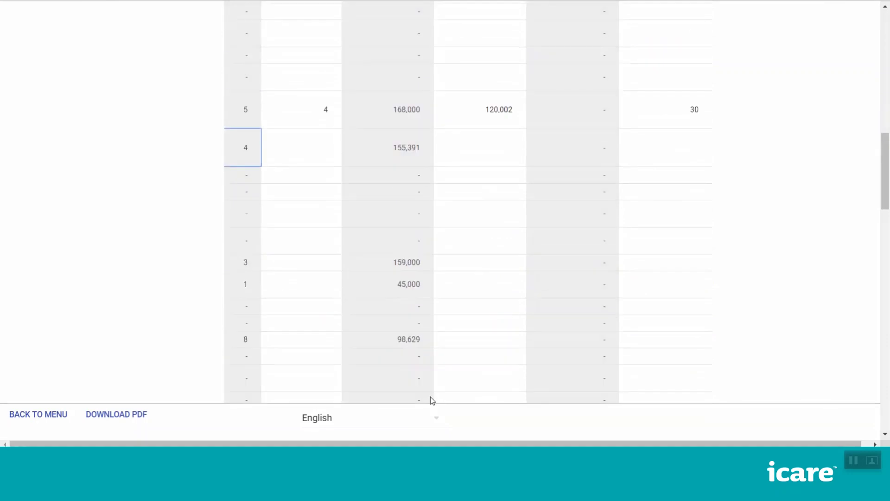
{"action": "left_click_drag", "start_coordinate": [409, 278], "coordinate": [298, 282]}
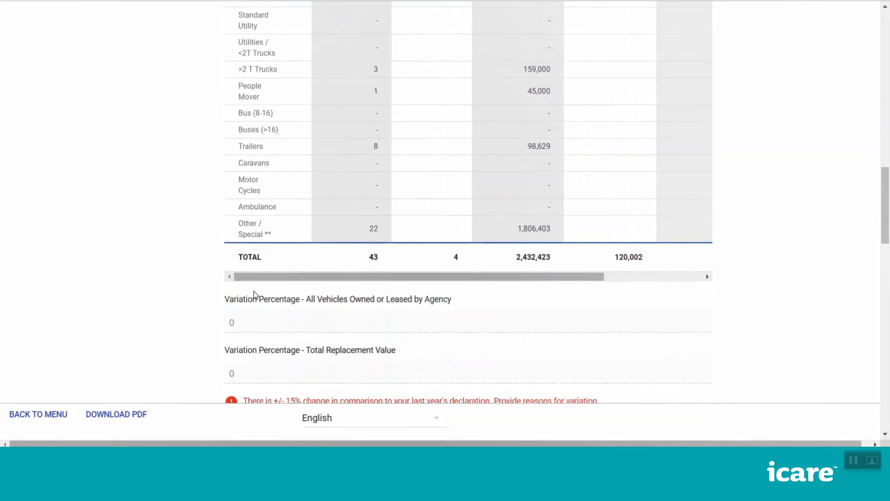
{"action": "scroll", "coordinate": [239, 285], "scroll_direction": "up", "scroll_amount": 1}
{"action": "left_click_drag", "start_coordinate": [238, 285], "coordinate": [293, 303]}
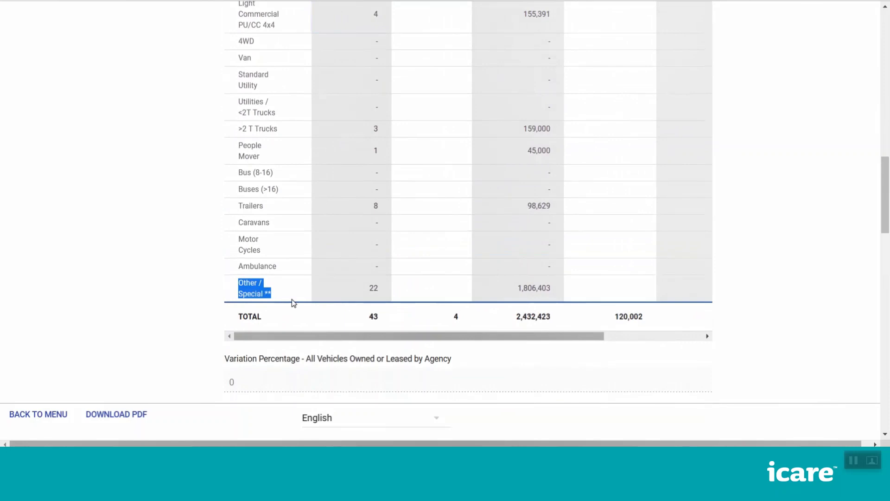
{"action": "left_click", "coordinate": [437, 288]}
{"action": "type", "text": "22"}
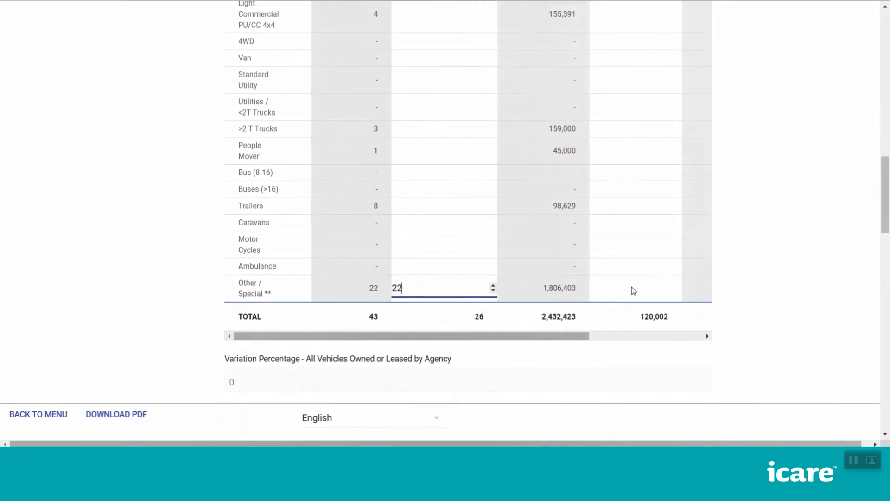
{"action": "left_click", "coordinate": [629, 295]}
{"action": "type", "text": "1,8"}
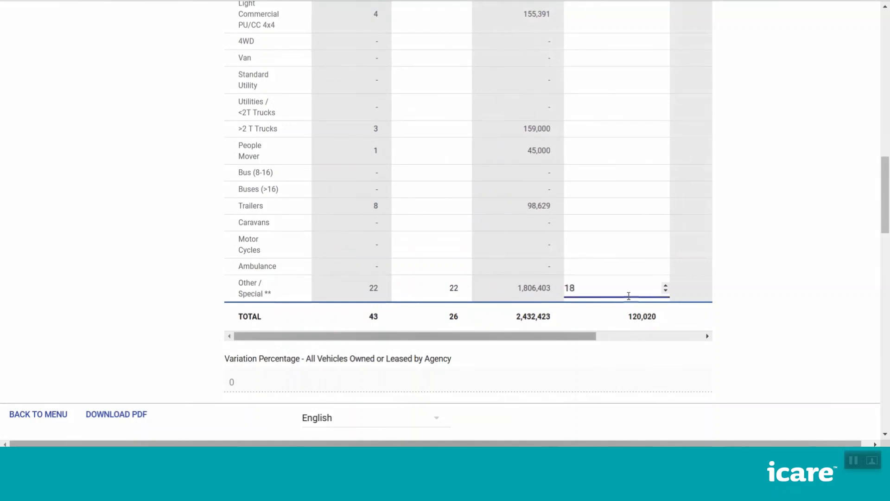
{"action": "type", "text": "0"}
{"action": "type", "text": "5,"}
{"action": "type", "text": "400"}
{"action": "left_click", "coordinate": [597, 269]}
{"action": "left_click_drag", "start_coordinate": [567, 339], "coordinate": [649, 345]}
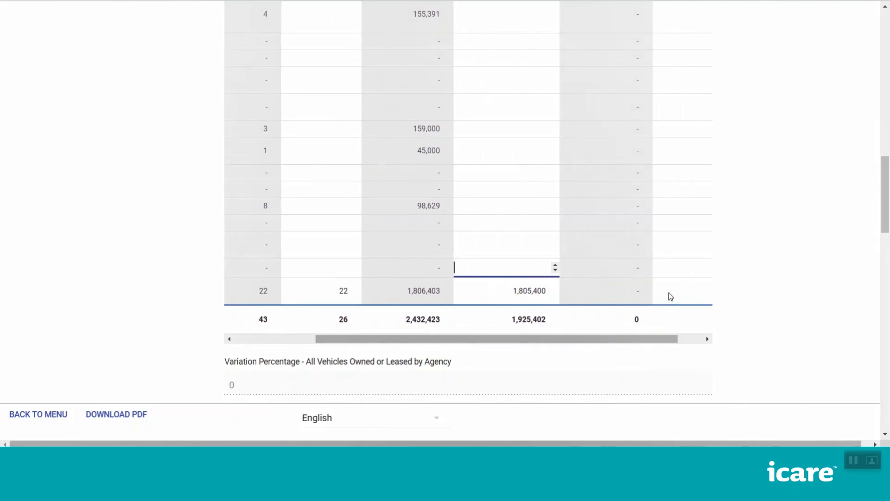
Give "Clear and detailed answer" as the reason for variation in both required questions about the 15% change
{"action": "scroll", "coordinate": [557, 343], "scroll_direction": "down", "scroll_amount": 6}
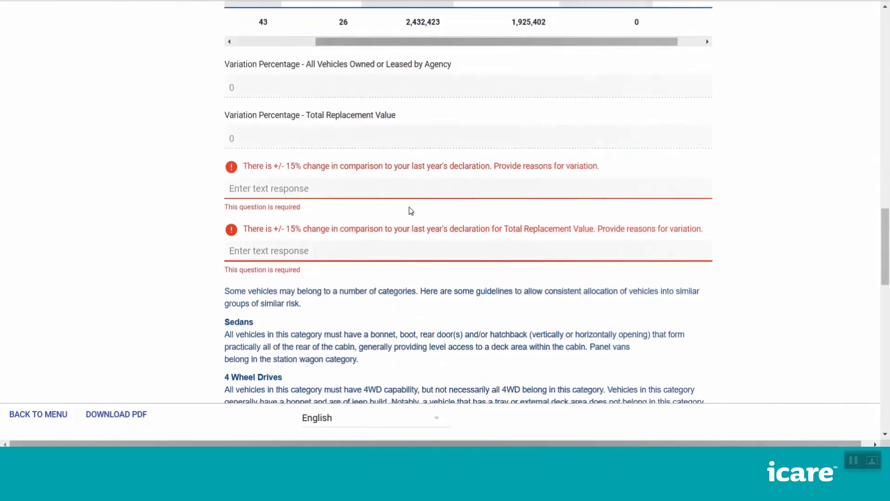
{"action": "left_click_drag", "start_coordinate": [244, 166], "coordinate": [615, 181]}
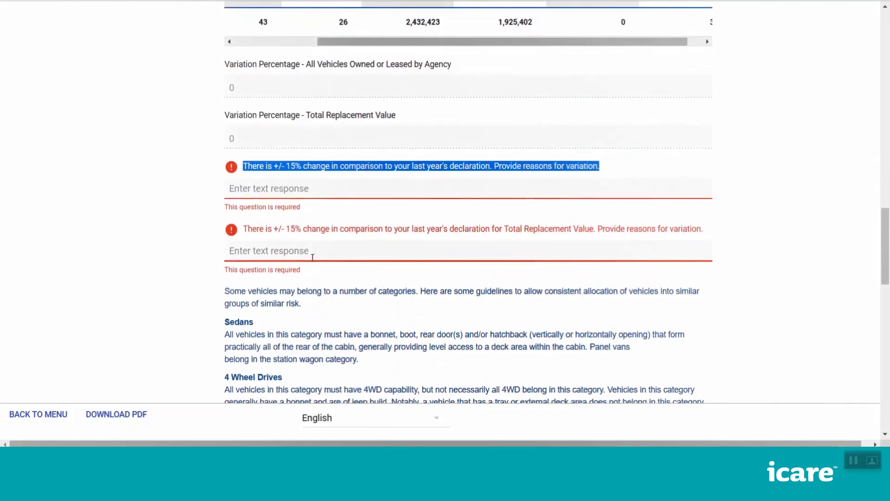
{"action": "left_click_drag", "start_coordinate": [245, 229], "coordinate": [703, 228]}
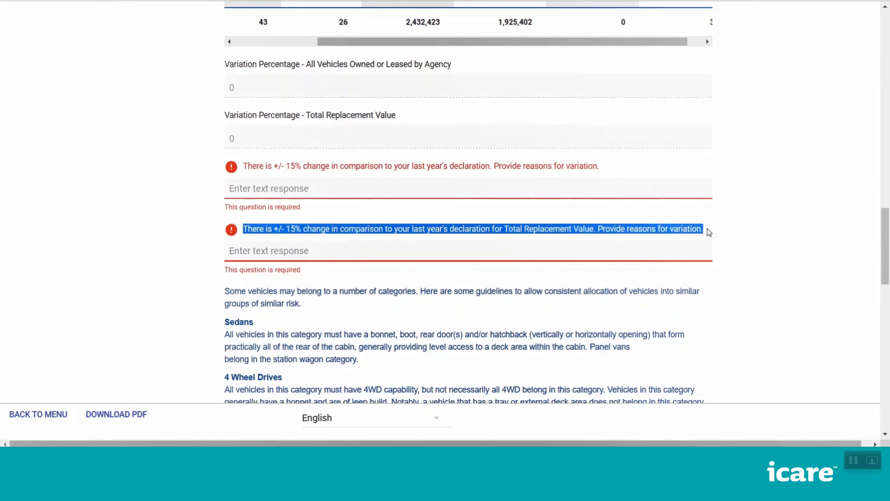
{"action": "left_click", "coordinate": [323, 191]}
{"action": "type", "text": "Clear and d"}
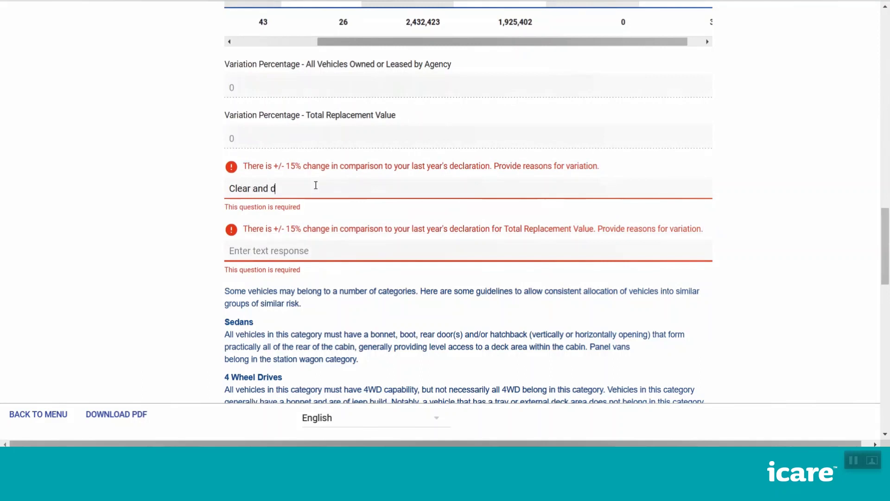
{"action": "type", "text": "etailed answer"}
{"action": "left_click_drag", "start_coordinate": [229, 189], "coordinate": [350, 209]}
{"action": "key", "text": "ctrl+c"}
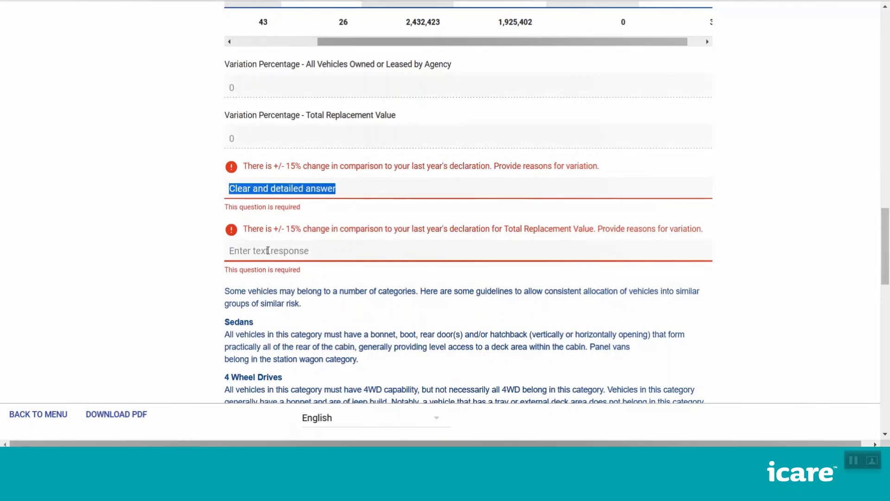
{"action": "left_click", "coordinate": [264, 248]}
{"action": "key", "text": "ctrl+v"}
Answer No to owning or leasing vehicles with a replacement cost exceeding $200,000 and Yes to owning or leasing special vehicles
{"action": "scroll", "coordinate": [197, 245], "scroll_direction": "down", "scroll_amount": 15}
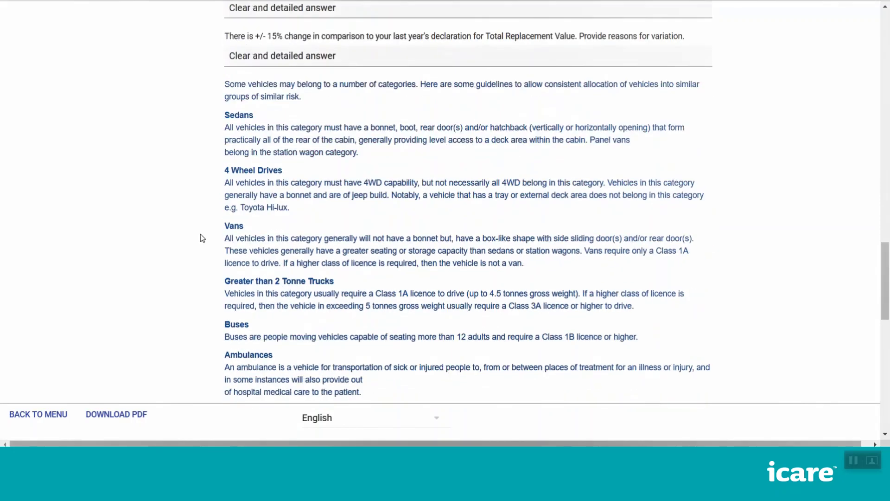
{"action": "scroll", "coordinate": [193, 223], "scroll_direction": "down", "scroll_amount": 3}
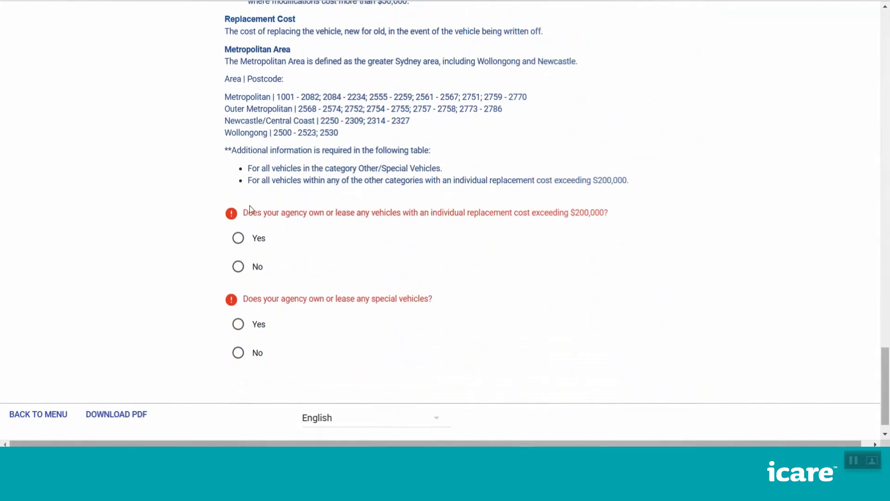
{"action": "left_click_drag", "start_coordinate": [252, 211], "coordinate": [628, 223]}
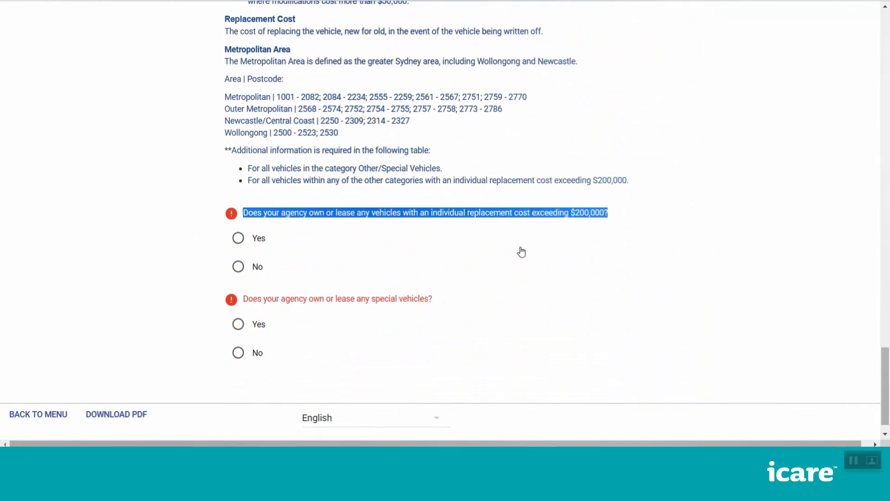
{"action": "left_click_drag", "start_coordinate": [244, 299], "coordinate": [452, 302]}
{"action": "left_click", "coordinate": [187, 259]}
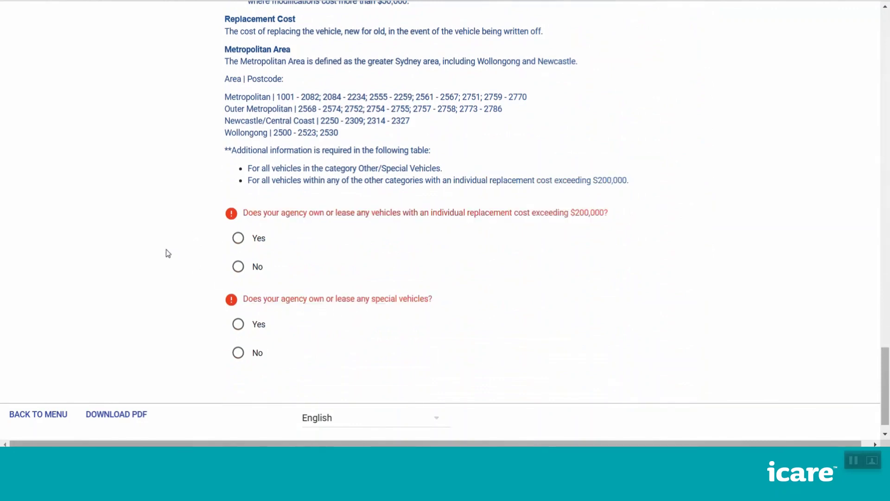
{"action": "scroll", "coordinate": [165, 252], "scroll_direction": "down", "scroll_amount": 1}
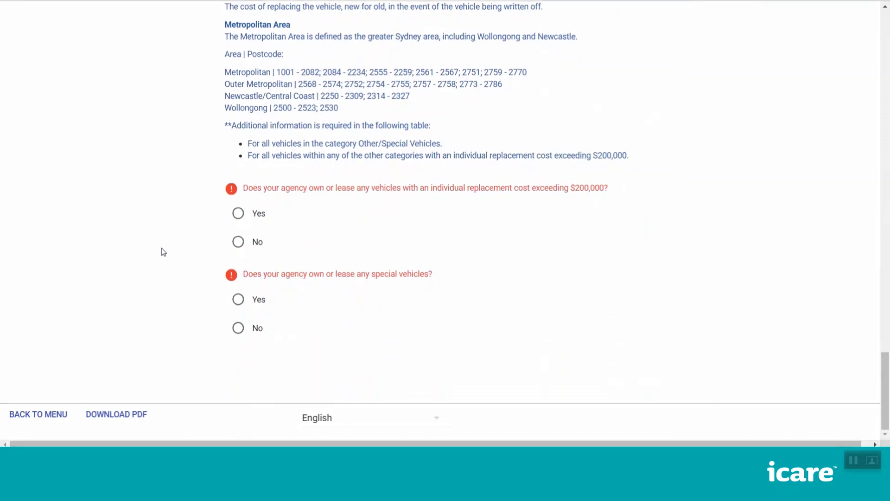
{"action": "left_click", "coordinate": [238, 242]}
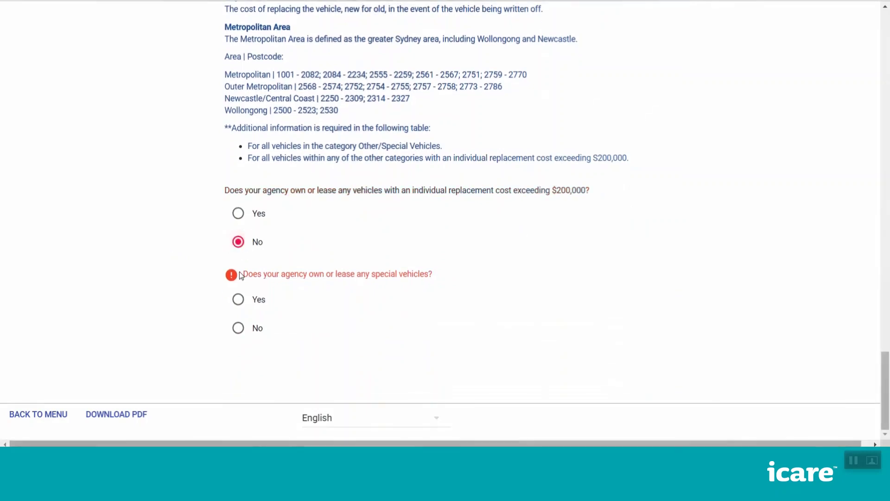
{"action": "left_click", "coordinate": [239, 299]}
Choose On-screen data entry and generate the Additional Information Registry Grid, confirming replacement of the current grid contents
{"action": "scroll", "coordinate": [181, 302], "scroll_direction": "down", "scroll_amount": 3}
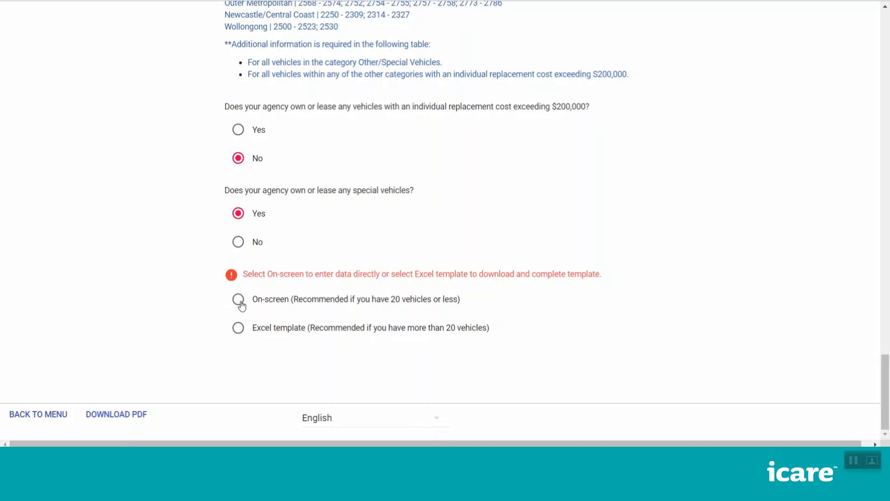
{"action": "scroll", "coordinate": [203, 311], "scroll_direction": "down", "scroll_amount": 5}
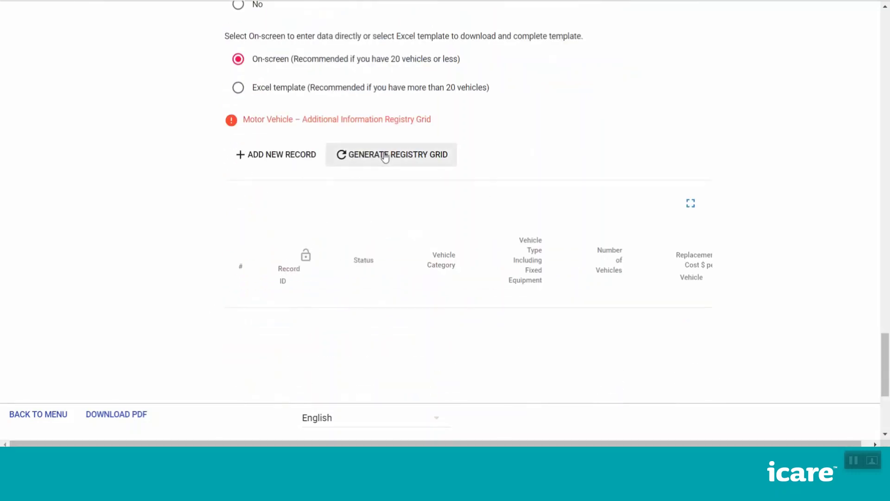
{"action": "left_click", "coordinate": [387, 156]}
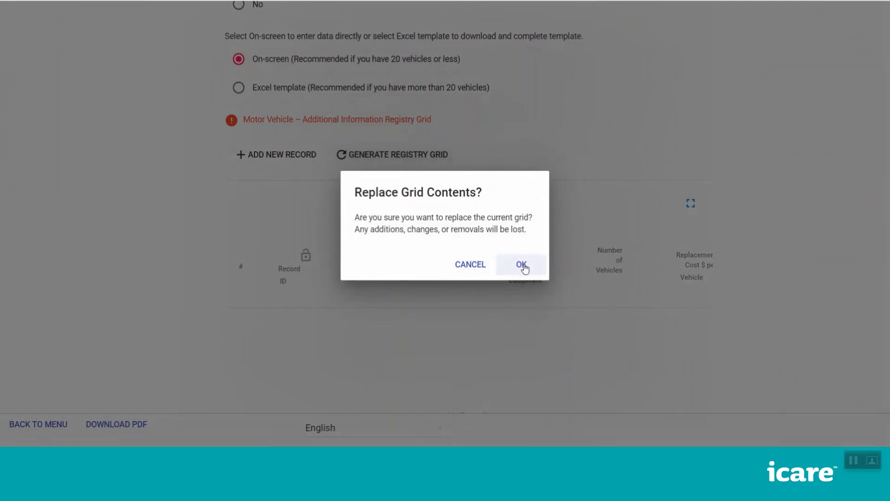
{"action": "left_click", "coordinate": [523, 266]}
Review the records in the generated registry grid, including the full vehicle type text of individual rows
{"action": "scroll", "coordinate": [617, 260], "scroll_direction": "down", "scroll_amount": 4}
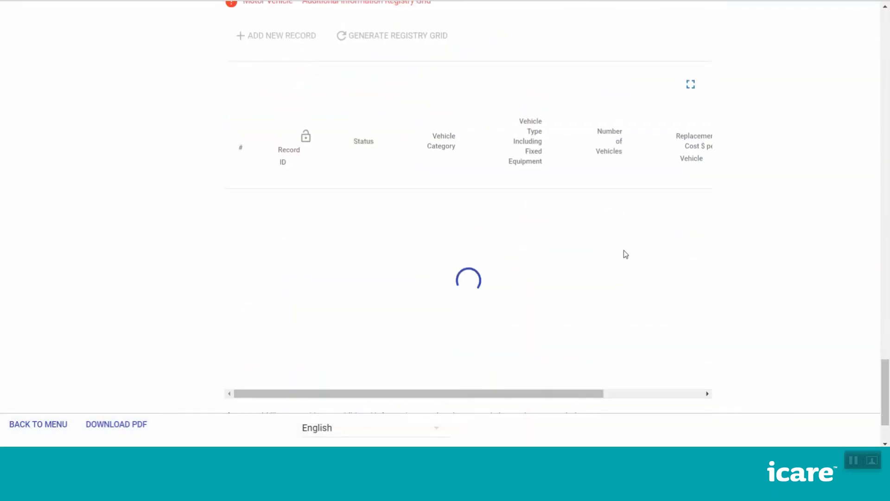
{"action": "scroll", "coordinate": [650, 241], "scroll_direction": "down", "scroll_amount": 3}
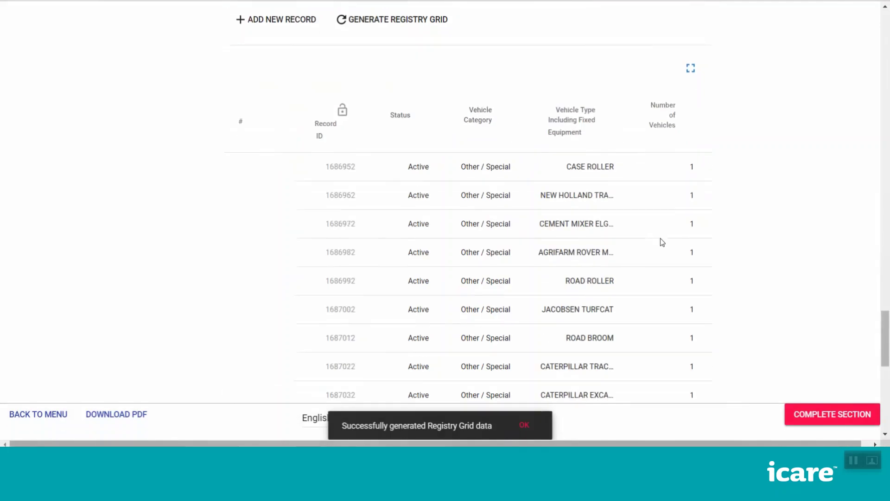
{"action": "scroll", "coordinate": [658, 233], "scroll_direction": "down", "scroll_amount": 8}
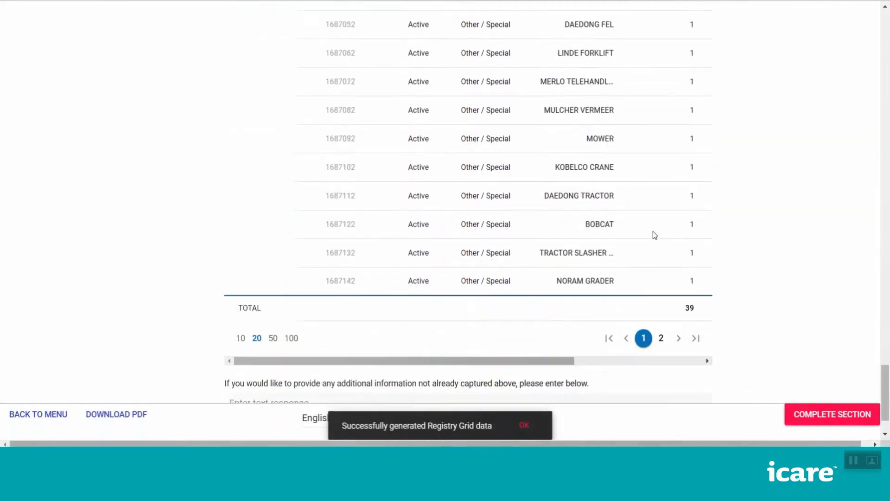
{"action": "scroll", "coordinate": [653, 230], "scroll_direction": "up", "scroll_amount": 7}
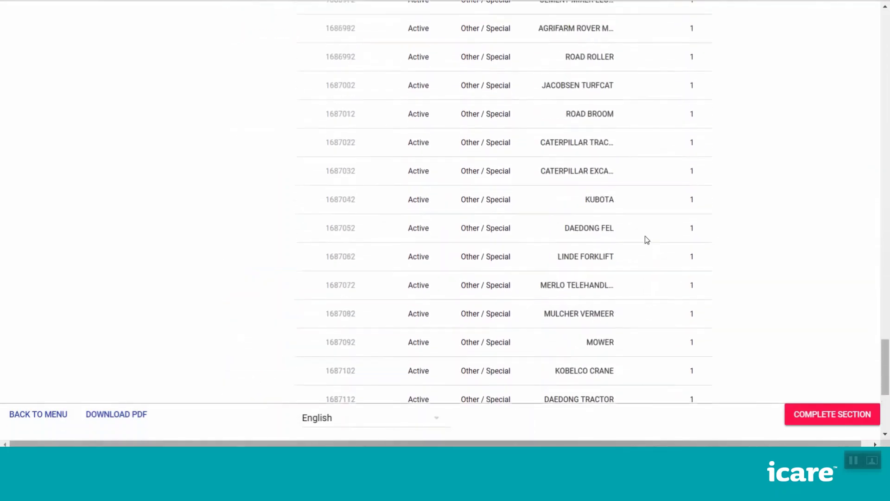
{"action": "scroll", "coordinate": [641, 242], "scroll_direction": "up", "scroll_amount": 3}
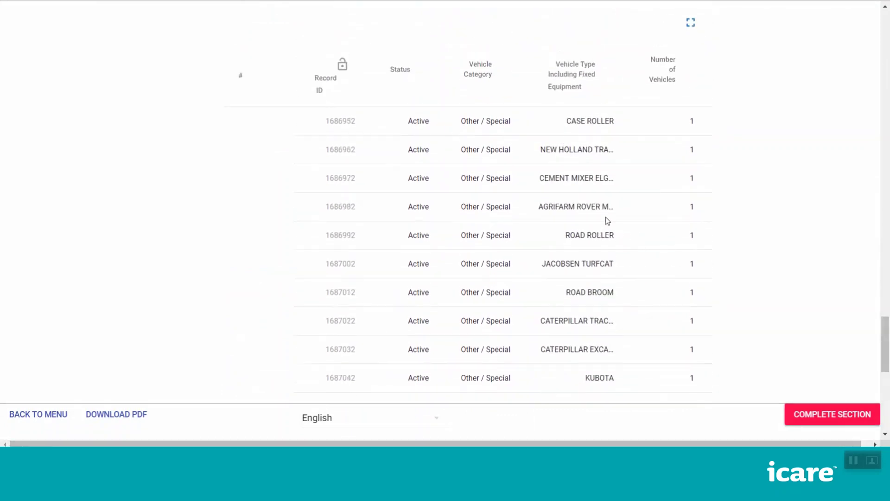
{"action": "left_click", "coordinate": [589, 131]}
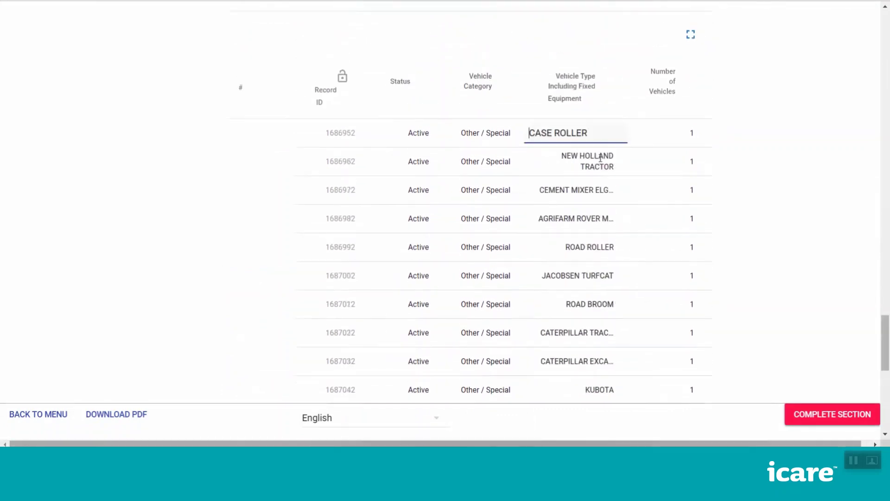
{"action": "scroll", "coordinate": [600, 158], "scroll_direction": "up", "scroll_amount": 1}
{"action": "scroll", "coordinate": [464, 380], "scroll_direction": "down", "scroll_amount": 5}
{"action": "scroll", "coordinate": [464, 379], "scroll_direction": "down", "scroll_amount": 4}
{"action": "left_click", "coordinate": [562, 289]}
{"action": "mouse_move", "coordinate": [522, 389]}
{"action": "left_mouse_down"}
{"action": "mouse_move", "coordinate": [655, 376]}
{"action": "mouse_move", "coordinate": [643, 390]}
{"action": "mouse_move", "coordinate": [517, 393]}
{"action": "left_mouse_up"}
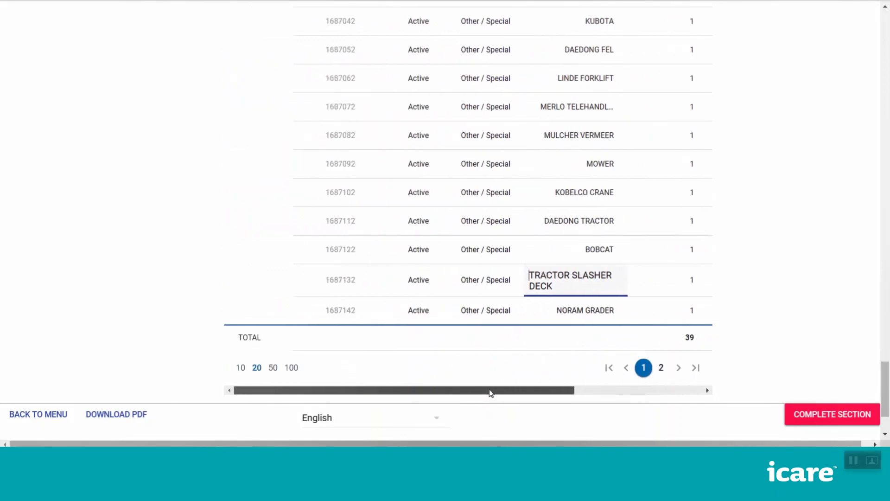
{"action": "scroll", "coordinate": [529, 254], "scroll_direction": "up", "scroll_amount": 3}
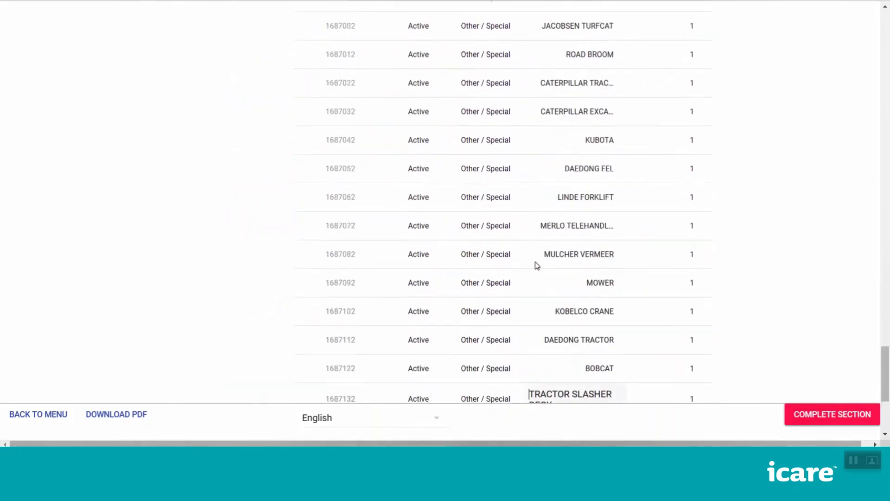
{"action": "scroll", "coordinate": [535, 265], "scroll_direction": "down", "scroll_amount": 3}
{"action": "scroll", "coordinate": [521, 269], "scroll_direction": "up", "scroll_amount": 14}
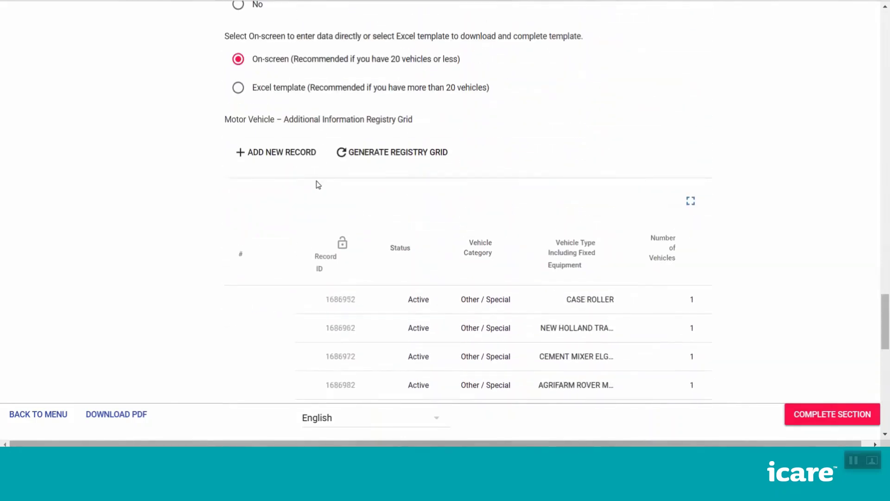
Add a blank record to the registry grid, go to it on page 2, and delete it
{"action": "left_click", "coordinate": [297, 165]}
{"action": "scroll", "coordinate": [471, 286], "scroll_direction": "down", "scroll_amount": 12}
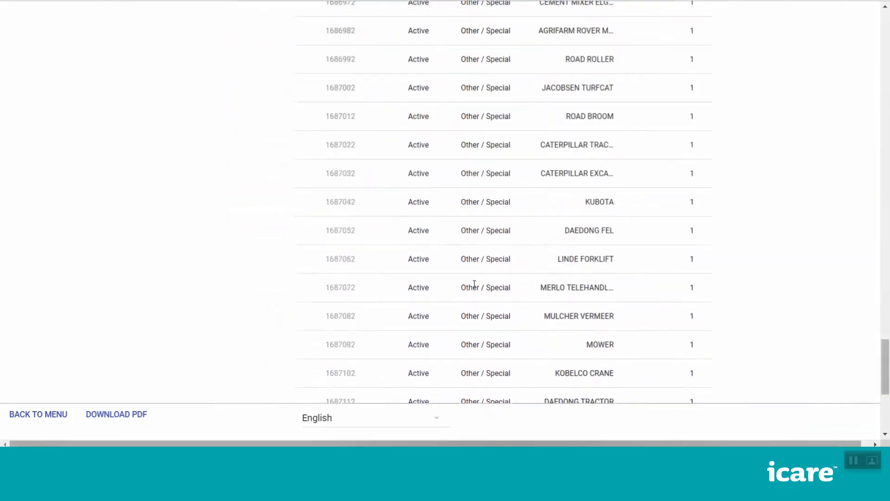
{"action": "left_click", "coordinate": [662, 268]}
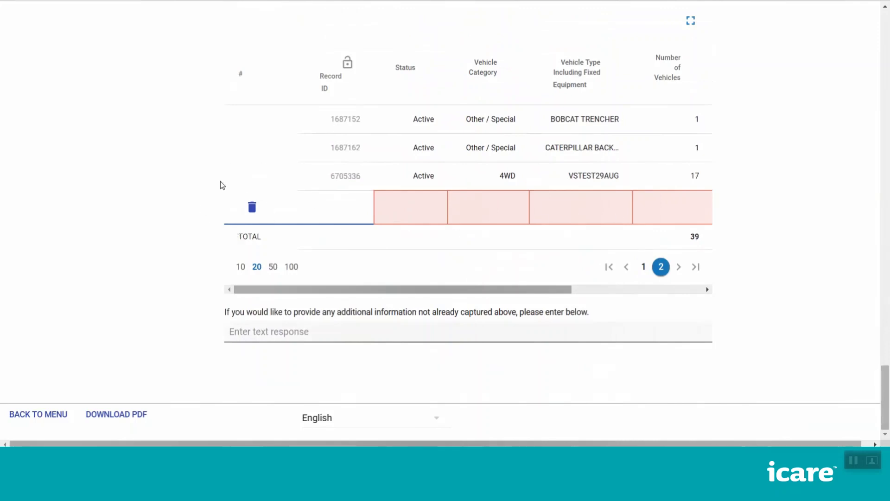
{"action": "left_click", "coordinate": [253, 207]}
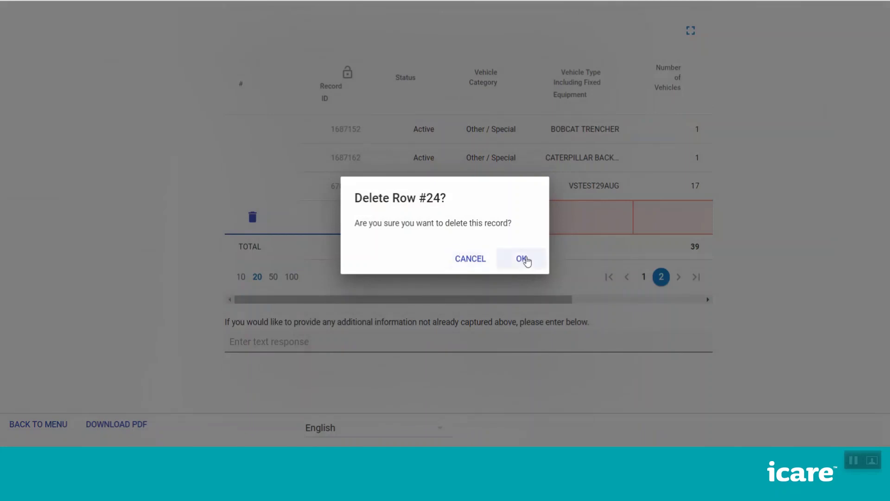
{"action": "left_click", "coordinate": [522, 259]}
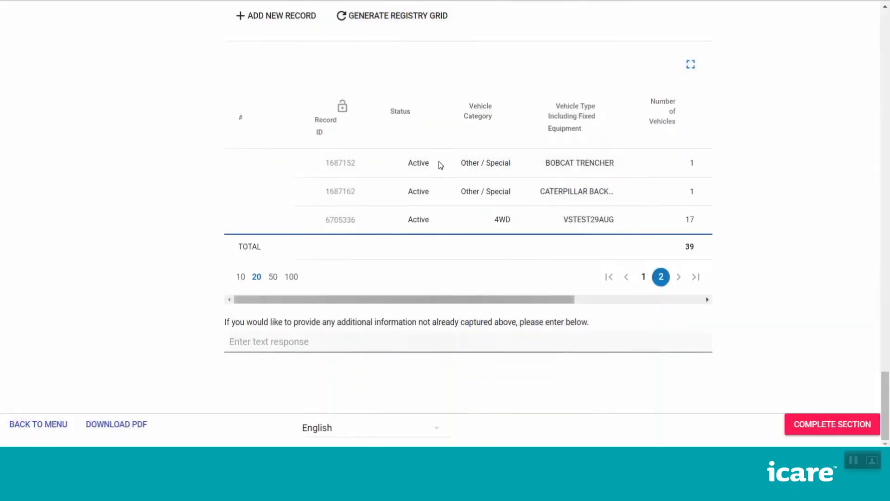
Clear the vehicle type of the BOBCAT TRENCHER and CATERPILLAR BACKHOE records, and check both emptied required cells
{"action": "left_click", "coordinate": [481, 167]}
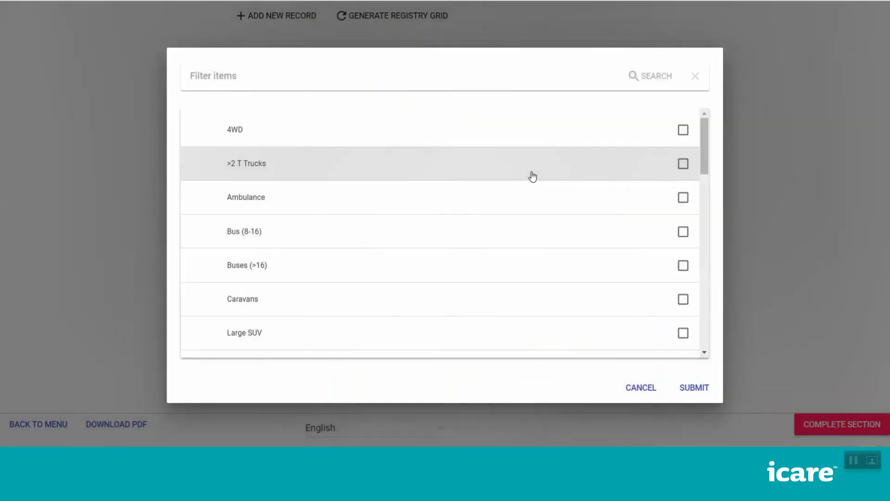
{"action": "left_click", "coordinate": [638, 388]}
{"action": "left_click", "coordinate": [567, 162]}
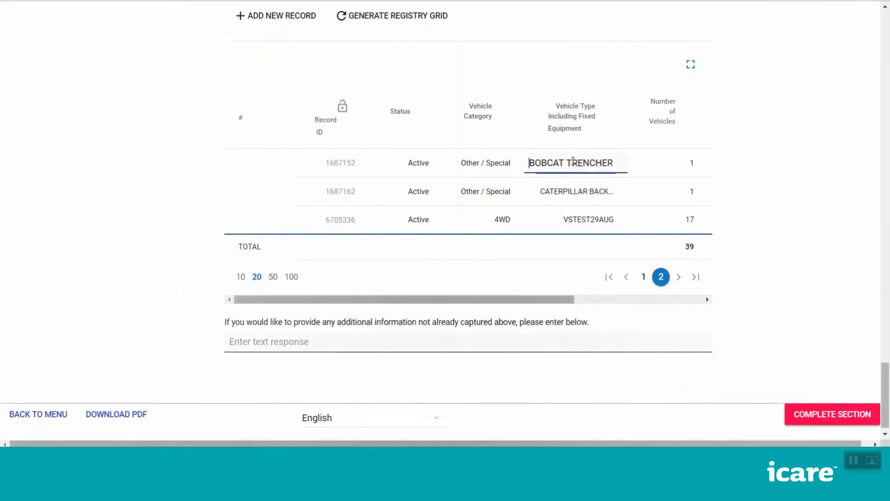
{"action": "left_click_drag", "start_coordinate": [618, 160], "coordinate": [493, 182]}
{"action": "key", "text": "BackSpace"}
{"action": "left_click", "coordinate": [607, 195]}
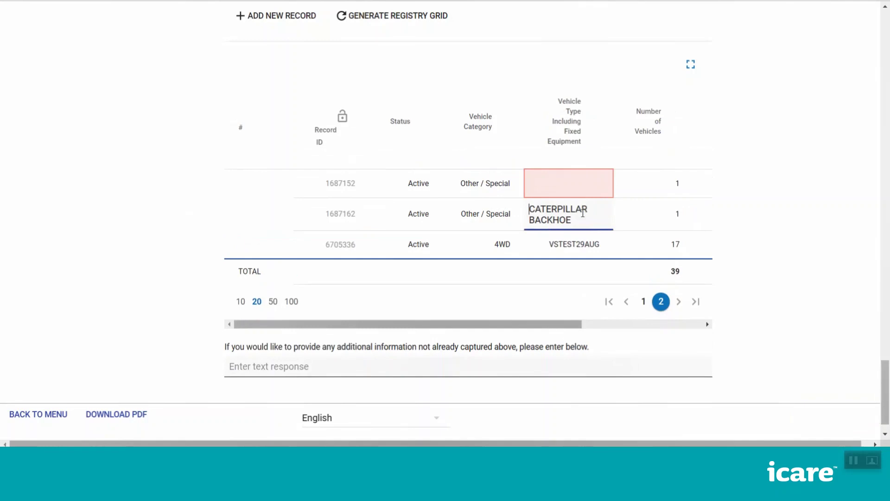
{"action": "left_click_drag", "start_coordinate": [571, 220], "coordinate": [506, 202]}
{"action": "key", "text": "BackSpace"}
{"action": "key", "text": "Return"}
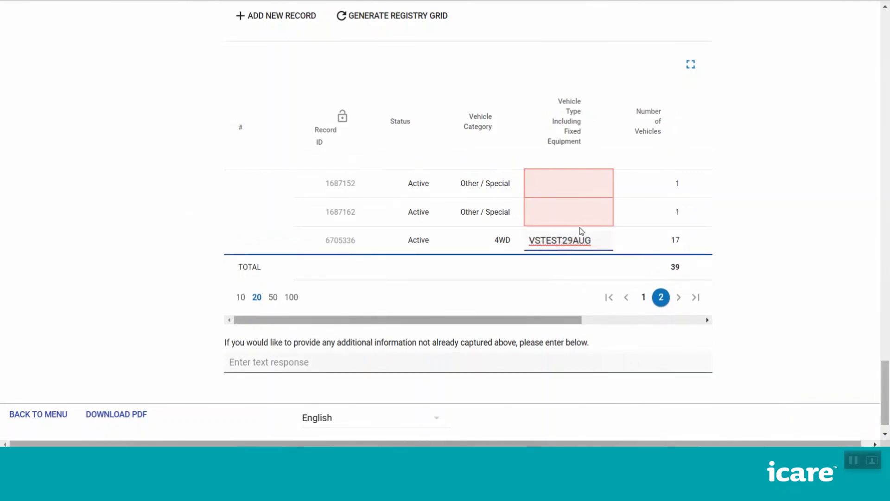
{"action": "left_click", "coordinate": [584, 182]}
{"action": "left_click", "coordinate": [586, 222]}
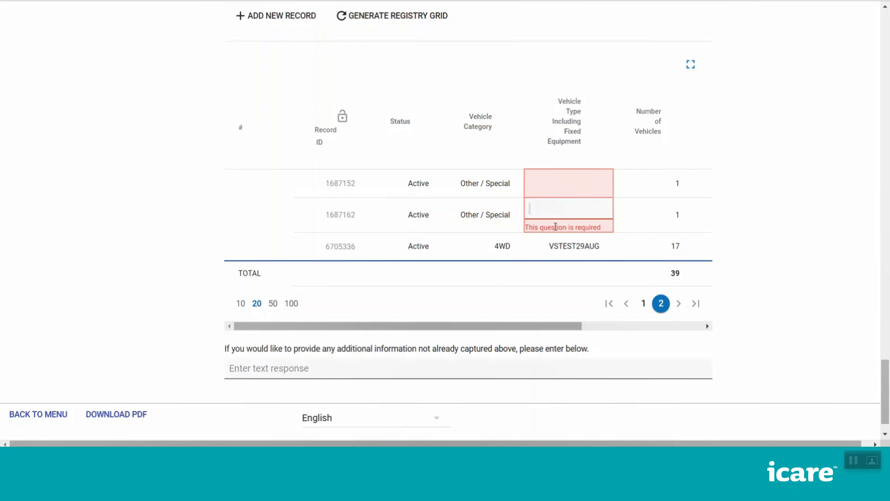
{"action": "key", "text": "ctrl+f"}
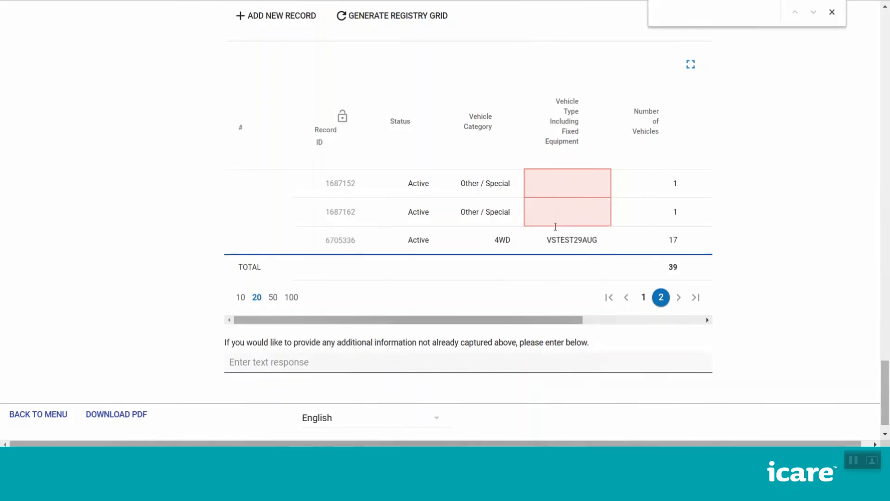
{"action": "type", "text": "test"}
{"action": "key", "text": "BackSpace"}
{"action": "key", "text": "BackSpace"}
{"action": "key", "text": "BackSpace"}
{"action": "key", "text": "BackSpace"}
{"action": "left_click", "coordinate": [832, 13]}
Return to the registry grid's first page and sort the records by vehicle type, first descending, then ascending
{"action": "scroll", "coordinate": [441, 273], "scroll_direction": "up", "scroll_amount": 1}
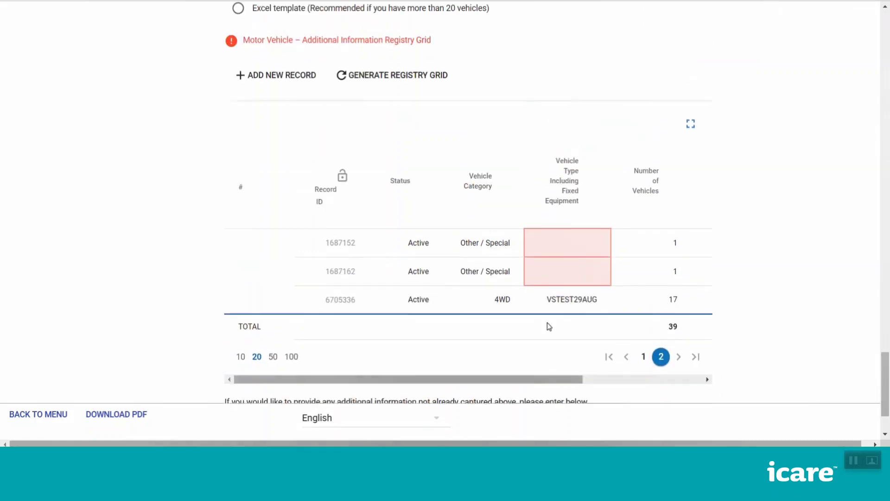
{"action": "left_click", "coordinate": [643, 357]}
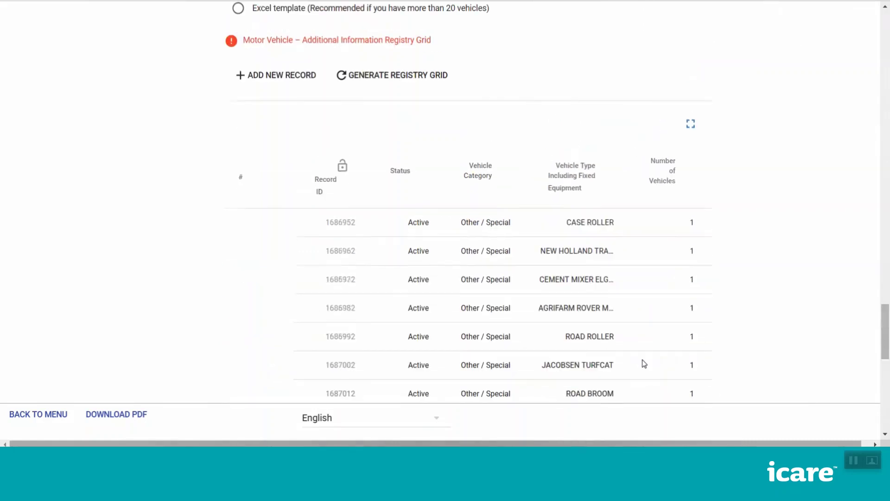
{"action": "left_click", "coordinate": [570, 175]}
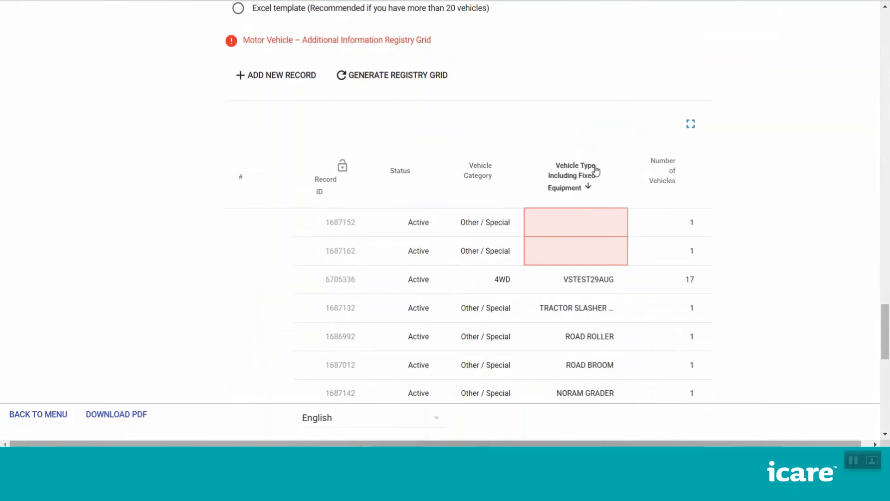
{"action": "left_click", "coordinate": [593, 174]}
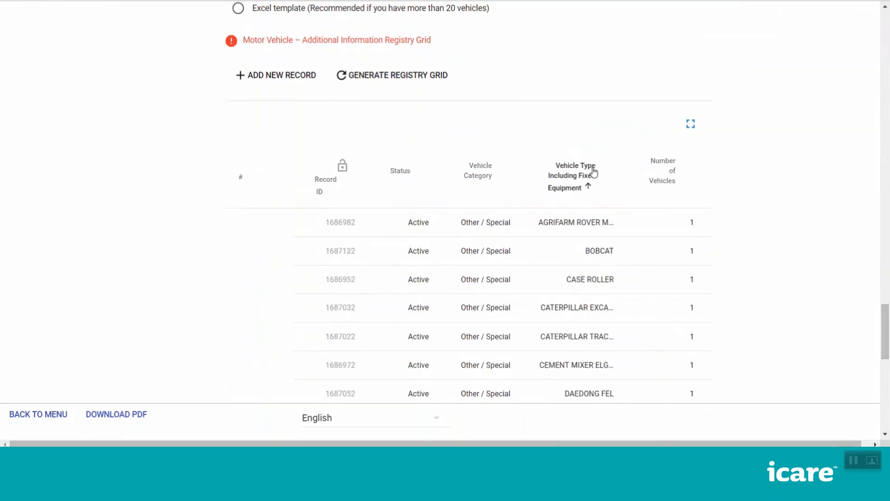
Sort the registry grid's records by Replacement Cost $ per Vehicle in descending order
{"action": "scroll", "coordinate": [537, 370], "scroll_direction": "down", "scroll_amount": 6}
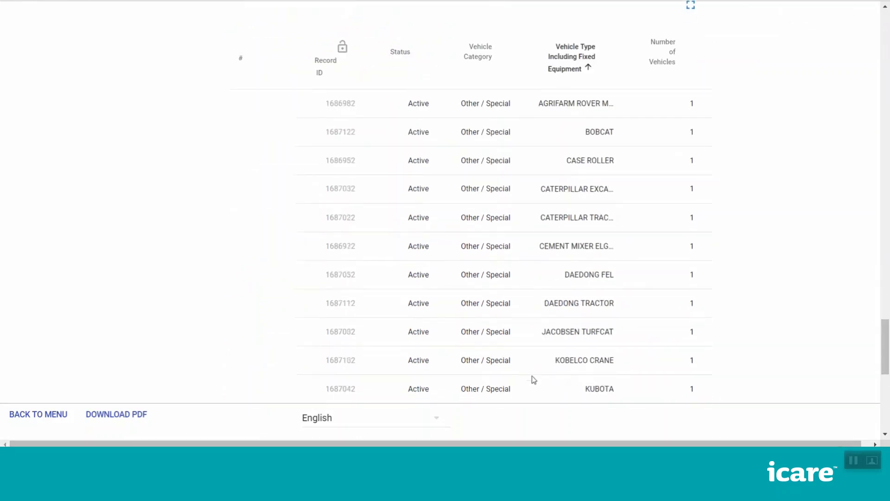
{"action": "scroll", "coordinate": [515, 355], "scroll_direction": "down", "scroll_amount": 4}
{"action": "left_click_drag", "start_coordinate": [521, 370], "coordinate": [600, 370]}
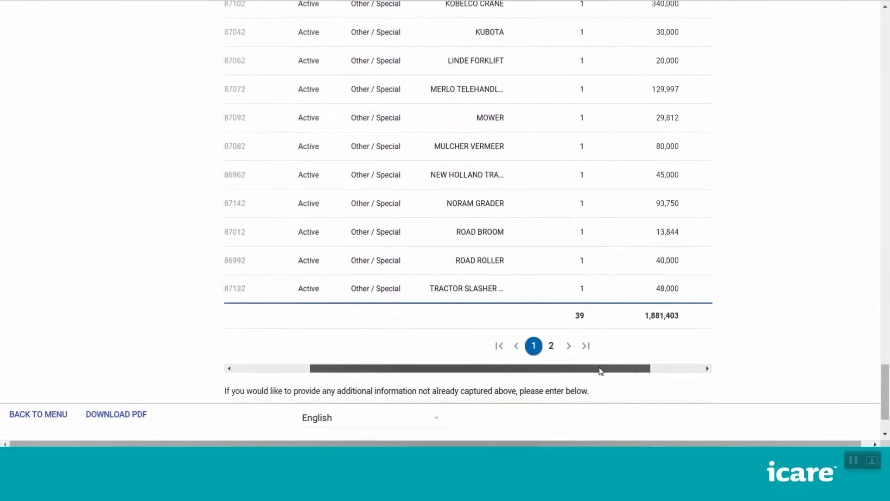
{"action": "scroll", "coordinate": [603, 250], "scroll_direction": "up", "scroll_amount": 6}
{"action": "scroll", "coordinate": [603, 250], "scroll_direction": "up", "scroll_amount": 6}
{"action": "scroll", "coordinate": [626, 283], "scroll_direction": "down", "scroll_amount": 1}
{"action": "left_click", "coordinate": [626, 295]}
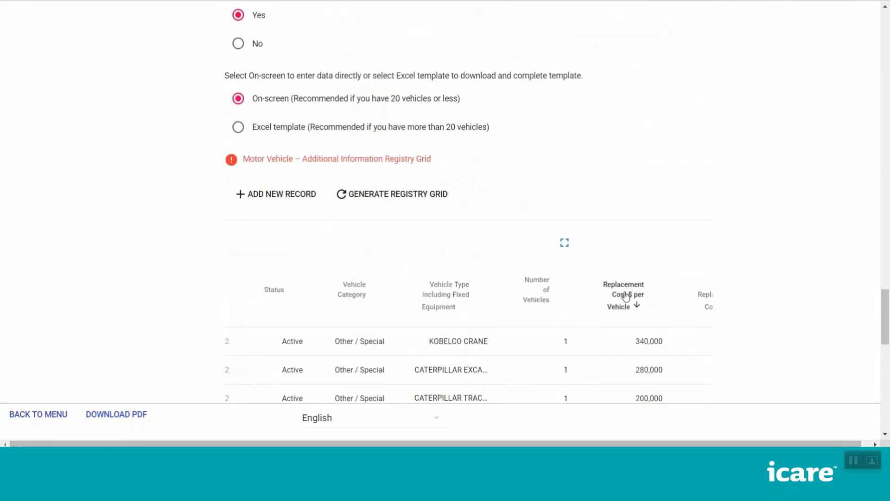
Sort the records by Replacement Cost $ per Vehicle in ascending order and set the first two records' status to Inactive
{"action": "left_click", "coordinate": [655, 292]}
{"action": "scroll", "coordinate": [658, 284], "scroll_direction": "down", "scroll_amount": 2}
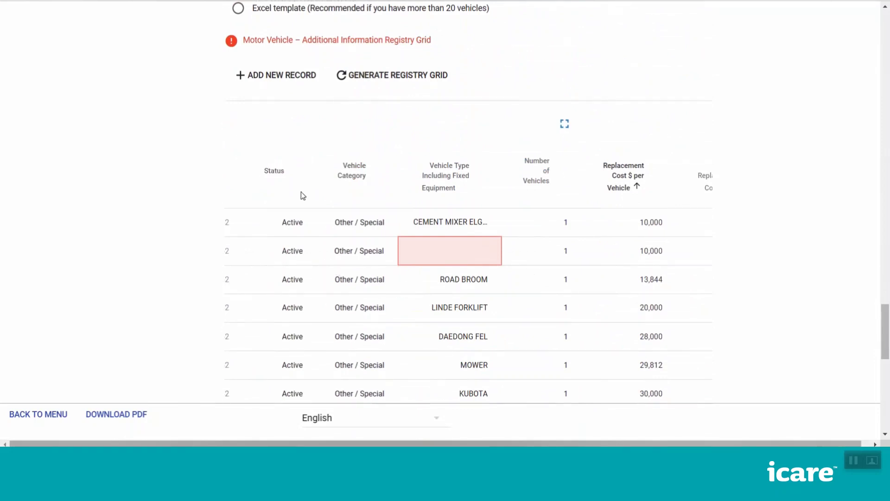
{"action": "left_click", "coordinate": [291, 222]}
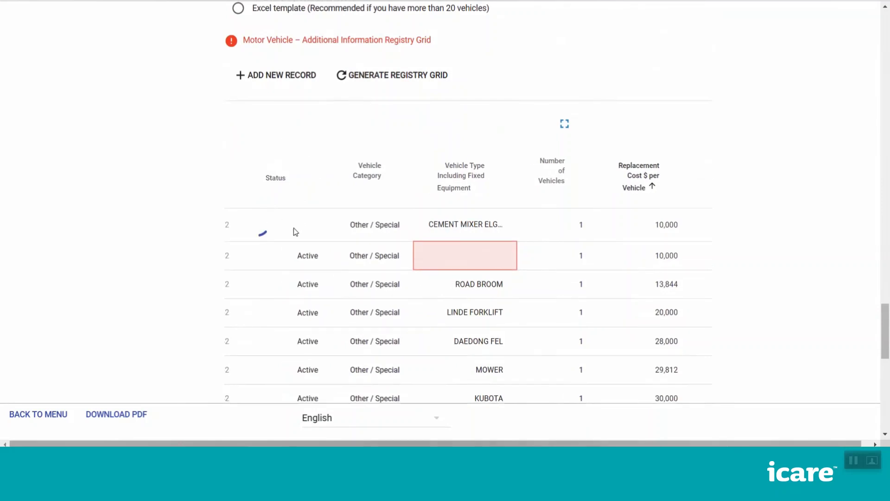
{"action": "left_click", "coordinate": [324, 223]}
{"action": "left_click", "coordinate": [285, 250]}
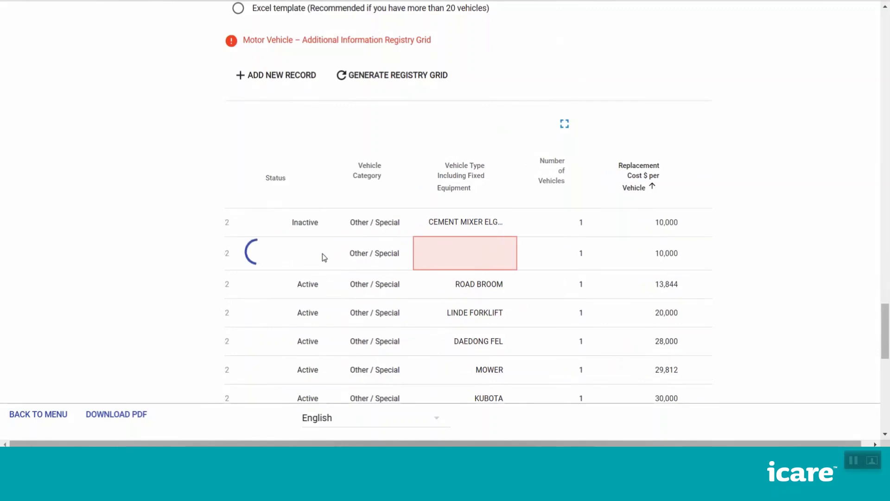
{"action": "left_click", "coordinate": [326, 254]}
{"action": "left_click", "coordinate": [284, 281]}
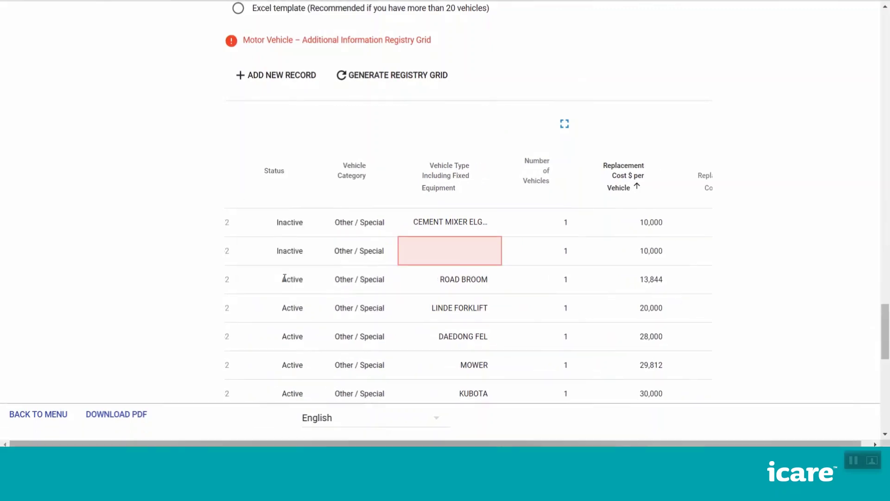
Go through the ROAD ROLLER record's cells, cancel the vehicle category selection, and enter 40000 as its replacement cost per vehicle
{"action": "scroll", "coordinate": [287, 280], "scroll_direction": "down", "scroll_amount": 5}
{"action": "scroll", "coordinate": [287, 280], "scroll_direction": "down", "scroll_amount": 5}
{"action": "left_click_drag", "start_coordinate": [360, 368], "coordinate": [239, 369]}
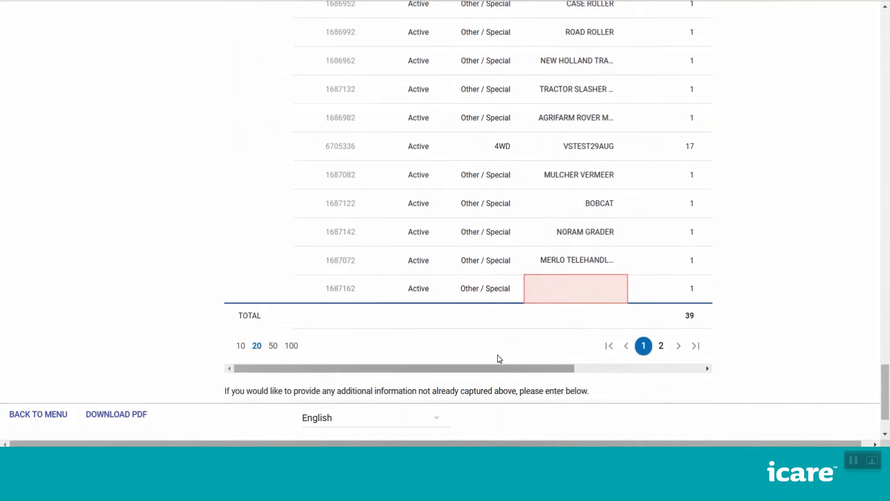
{"action": "scroll", "coordinate": [487, 297], "scroll_direction": "up", "scroll_amount": 4}
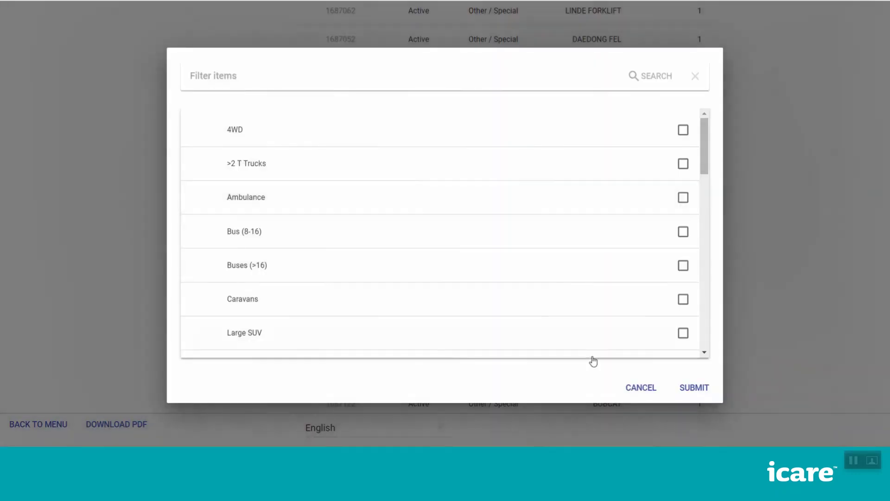
{"action": "left_click", "coordinate": [655, 387]}
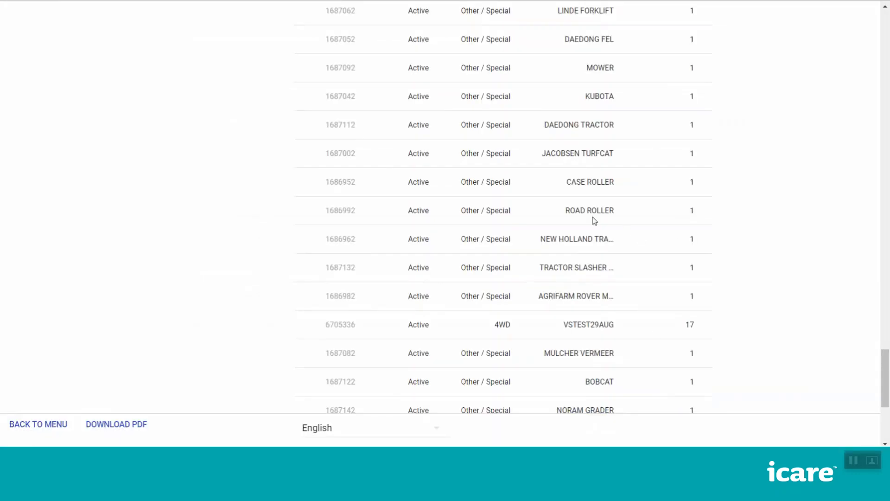
{"action": "left_click", "coordinate": [580, 218]}
{"action": "type", "text": "40000"}
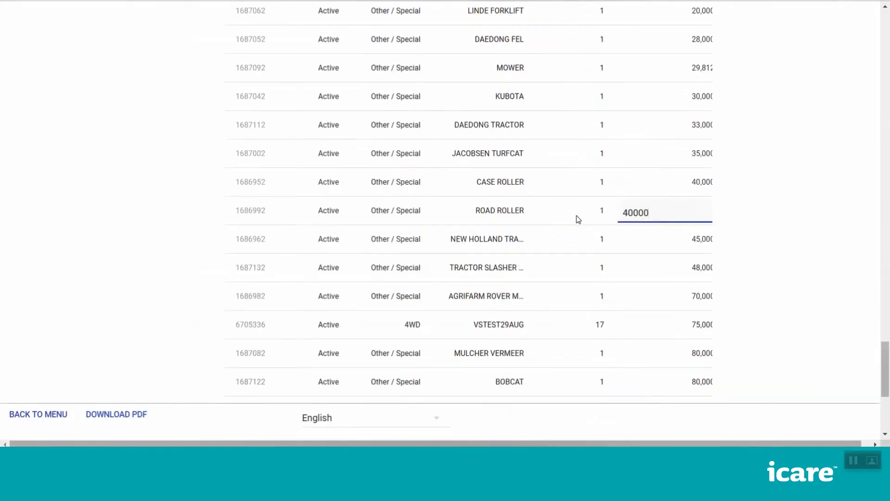
{"action": "key", "text": "Tab"}
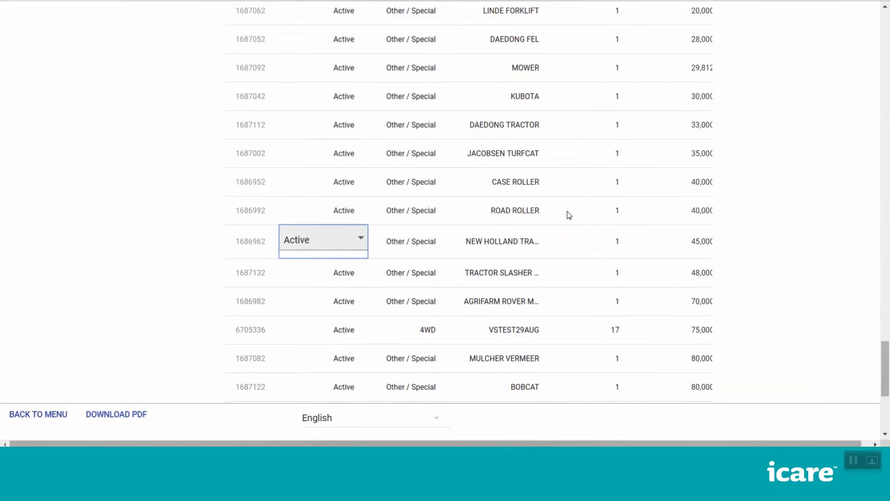
Lock the registry grid's Record ID and Status columns, look through the rows with them locked, and unlock both columns
{"action": "scroll", "coordinate": [391, 246], "scroll_direction": "up", "scroll_amount": 6}
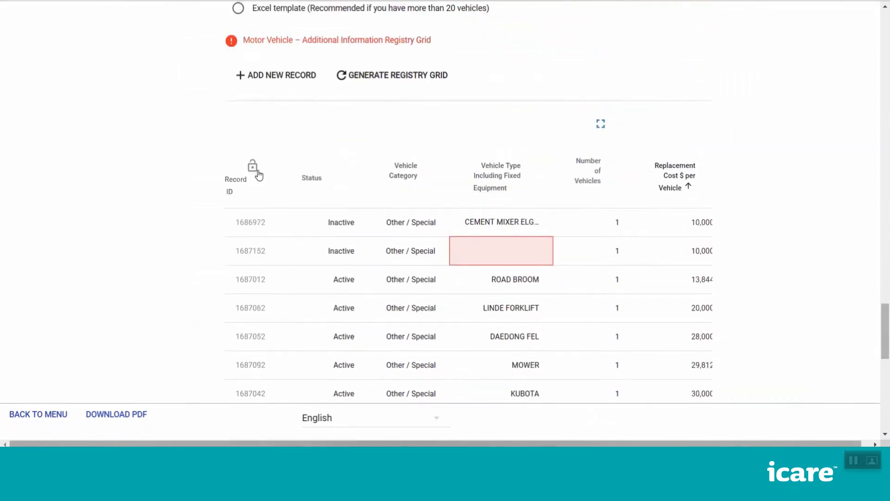
{"action": "scroll", "coordinate": [252, 168], "scroll_direction": "left", "scroll_amount": 2}
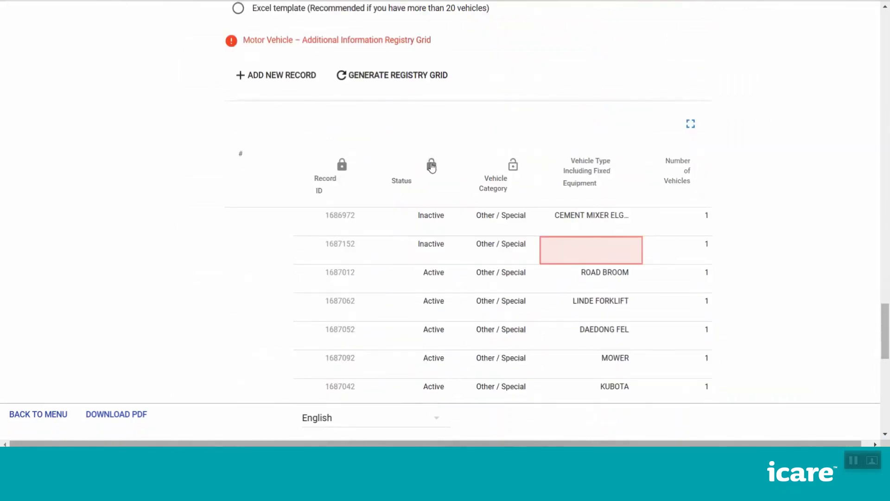
{"action": "scroll", "coordinate": [393, 262], "scroll_direction": "down", "scroll_amount": 10}
{"action": "left_click_drag", "start_coordinate": [352, 257], "coordinate": [369, 247]}
{"action": "scroll", "coordinate": [405, 261], "scroll_direction": "up", "scroll_amount": 8}
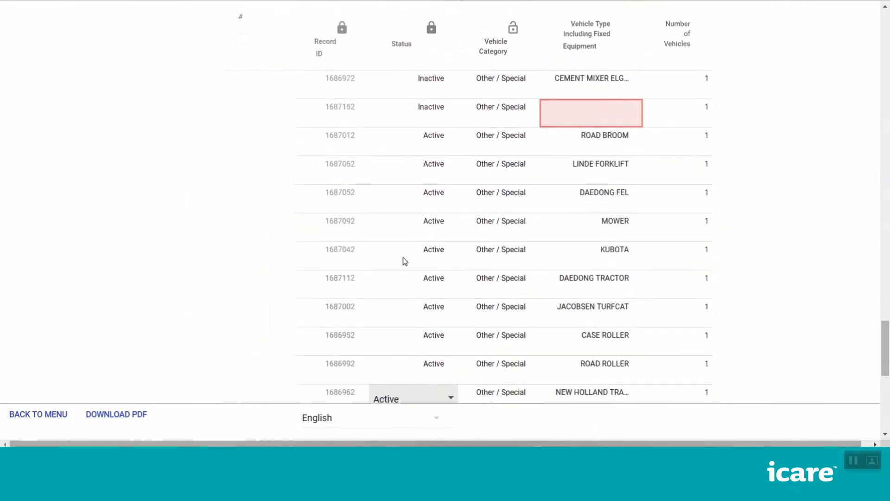
{"action": "scroll", "coordinate": [405, 261], "scroll_direction": "up", "scroll_amount": 3}
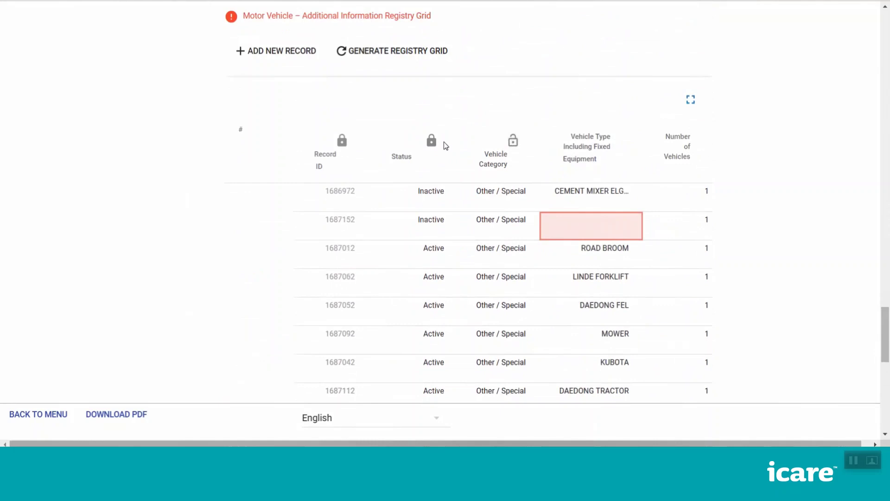
{"action": "left_click", "coordinate": [432, 140]}
{"action": "left_click", "coordinate": [343, 141]}
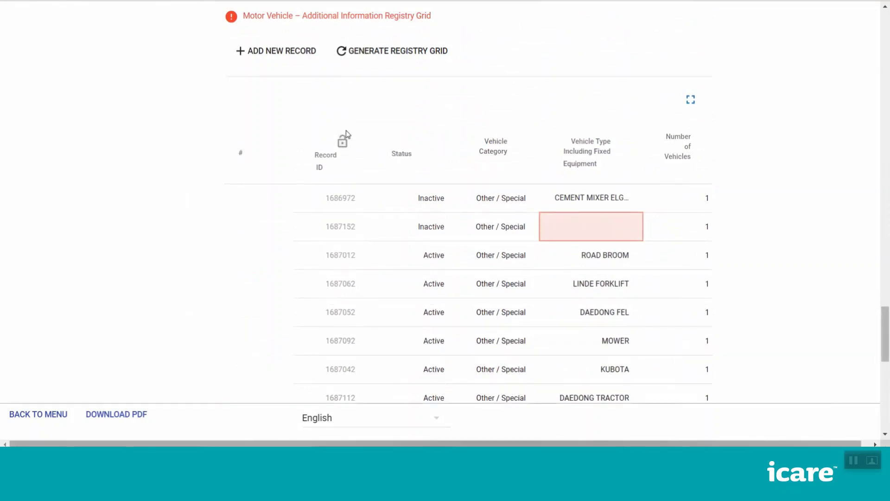
Expand the registry grid to full screen, look through its records, and return to the normal form view
{"action": "left_click", "coordinate": [689, 100]}
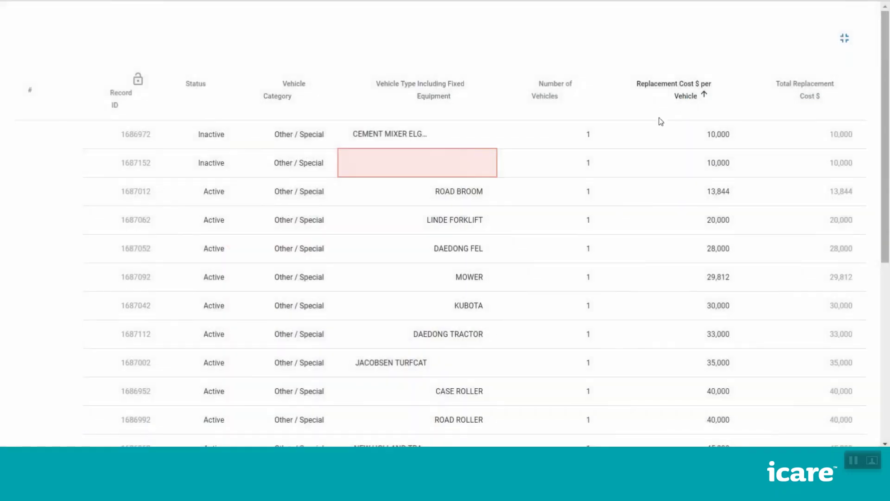
{"action": "scroll", "coordinate": [549, 205], "scroll_direction": "down", "scroll_amount": 3}
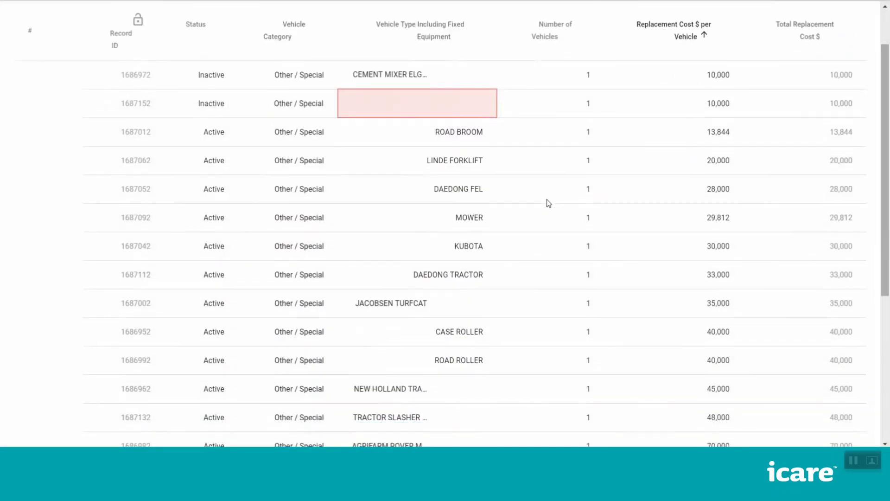
{"action": "scroll", "coordinate": [540, 202], "scroll_direction": "down", "scroll_amount": 2}
{"action": "scroll", "coordinate": [538, 202], "scroll_direction": "up", "scroll_amount": 5}
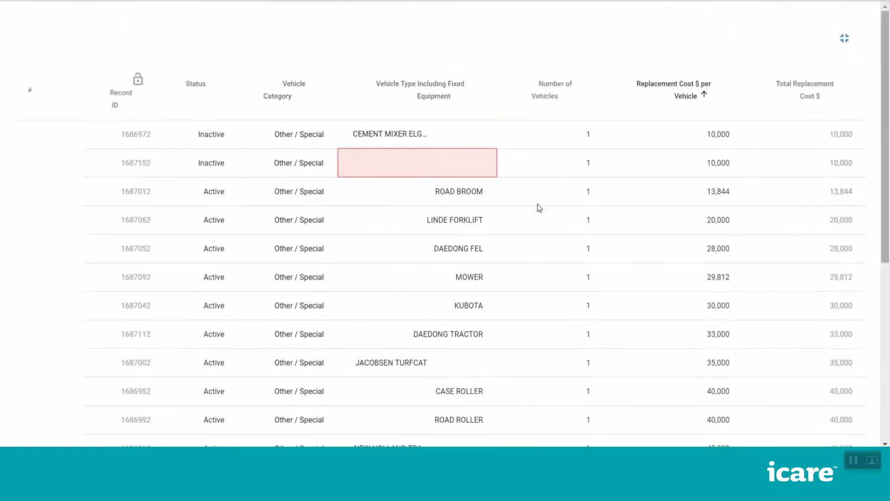
{"action": "left_click", "coordinate": [845, 38]}
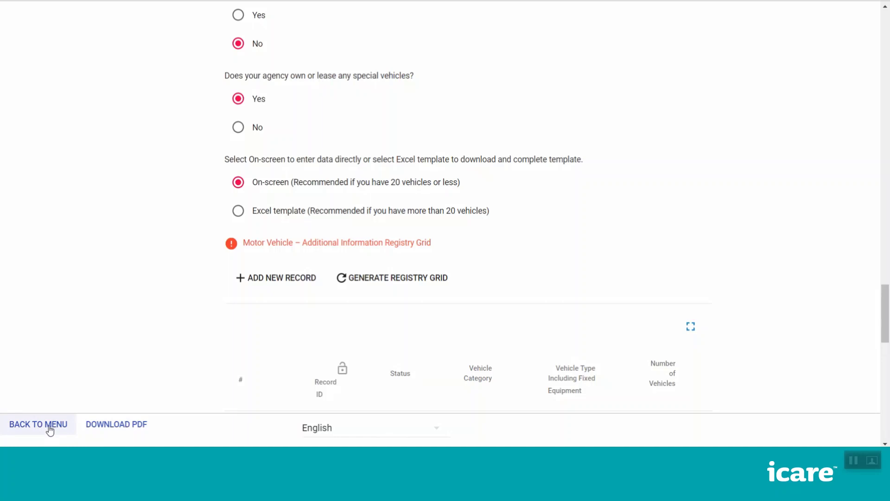
Switch the special vehicles data input option to Excel template and confirm the change
{"action": "scroll", "coordinate": [193, 200], "scroll_direction": "down", "scroll_amount": 1}
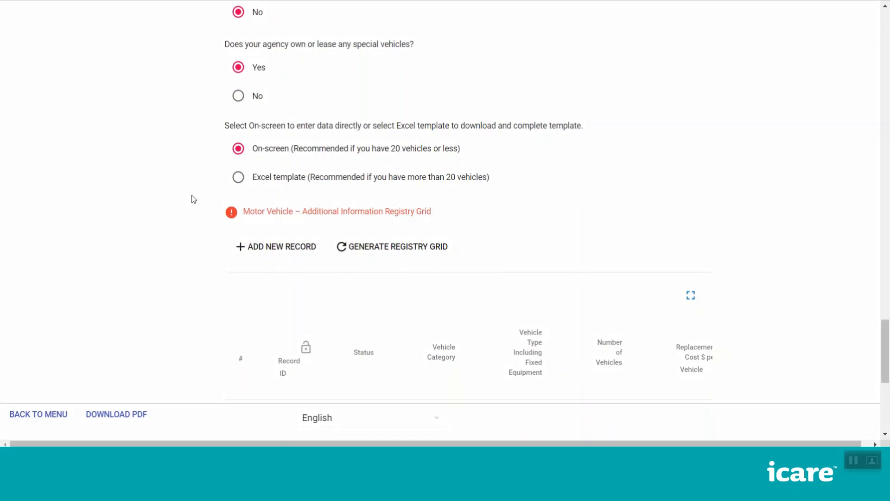
{"action": "left_click", "coordinate": [239, 179]}
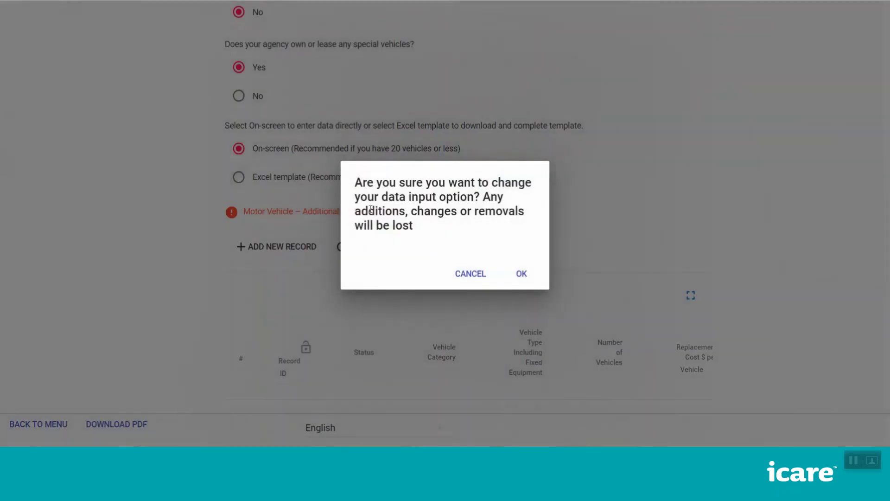
{"action": "left_click_drag", "start_coordinate": [358, 178], "coordinate": [459, 240]}
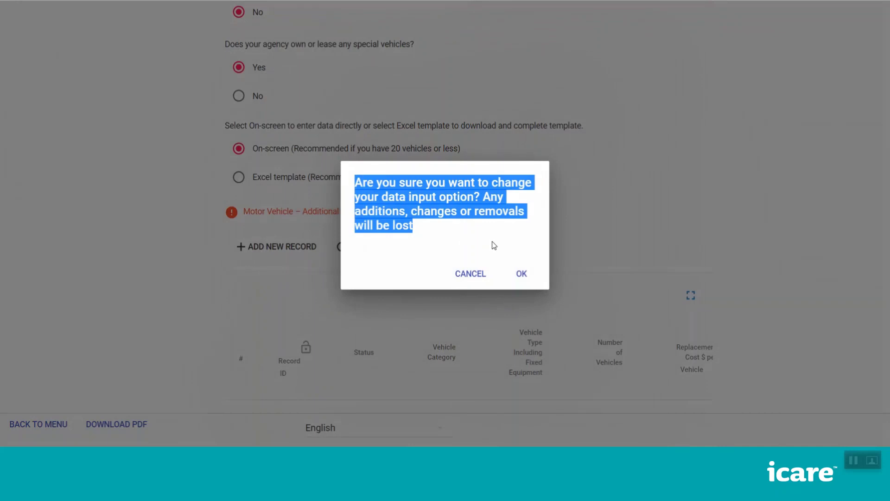
{"action": "left_click", "coordinate": [447, 243]}
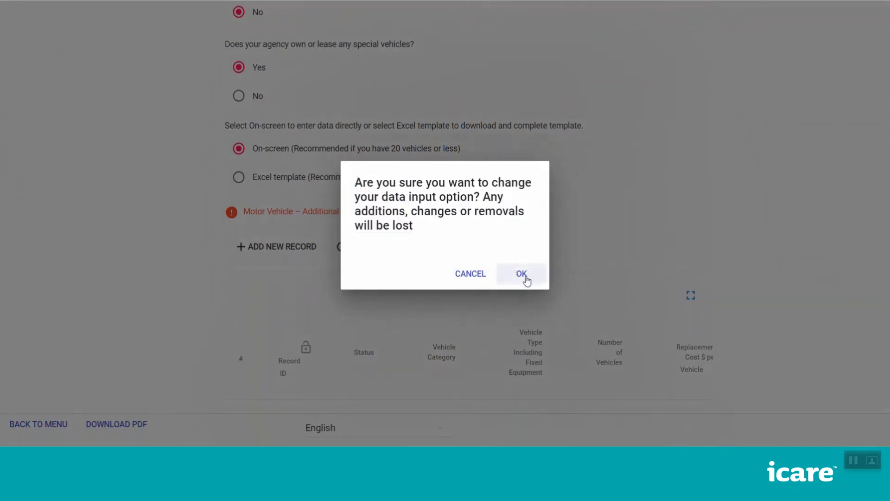
{"action": "left_click", "coordinate": [522, 274]}
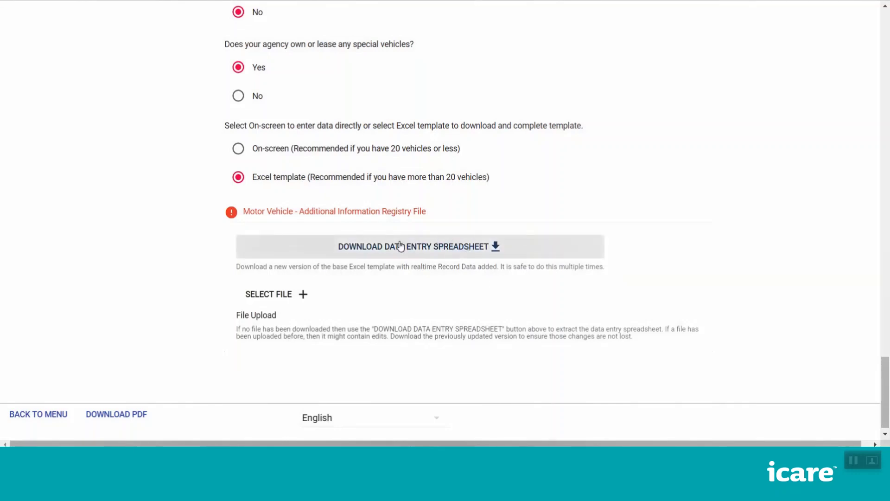
Download the motor vehicle data entry spreadsheet, open it in Excel, and enable editing and its macro content
{"action": "left_click", "coordinate": [422, 251]}
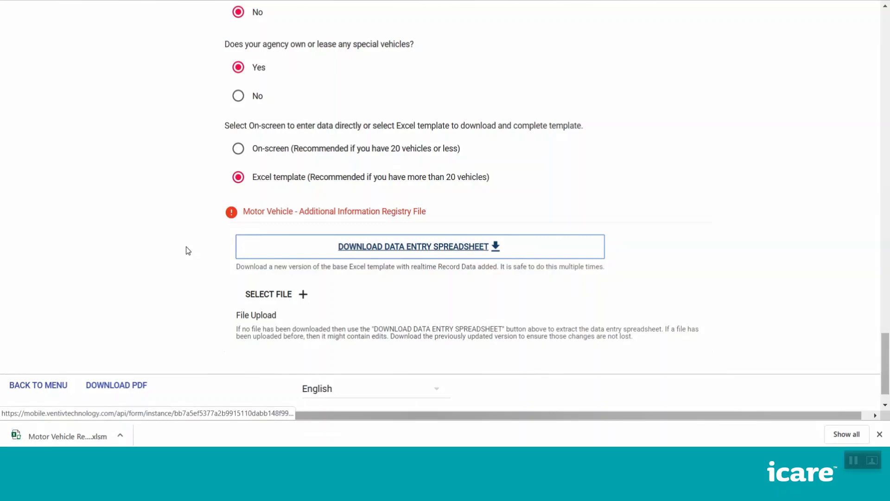
{"action": "left_click", "coordinate": [72, 439]}
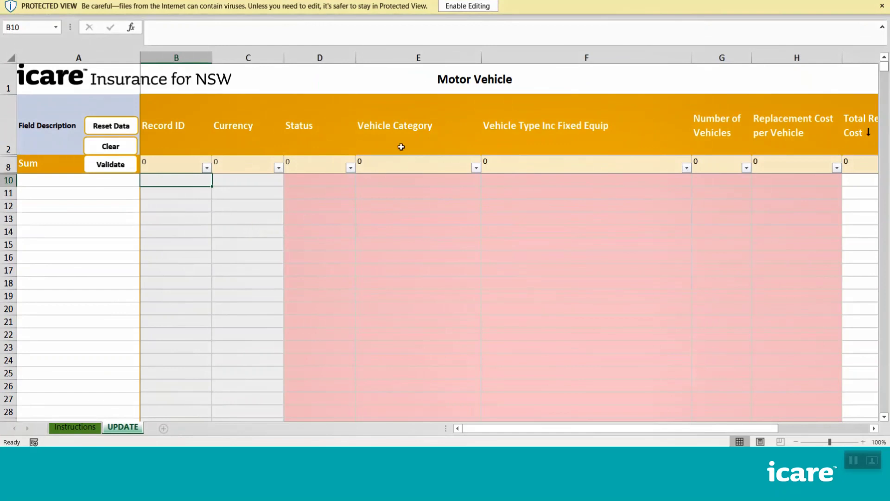
{"action": "left_click", "coordinate": [468, 6]}
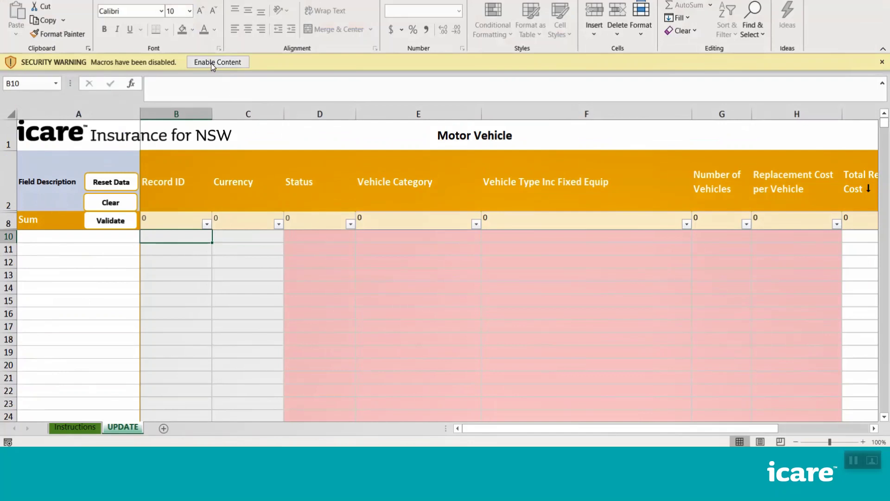
{"action": "left_click", "coordinate": [213, 63]}
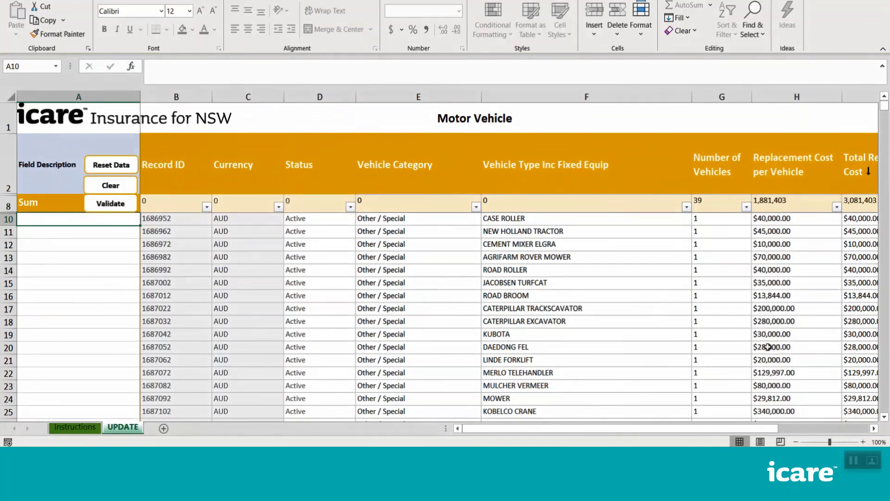
Clear the Replacement Cost per Vehicle of the MOWER record on the UPDATE sheet
{"action": "left_click", "coordinate": [768, 396]}
{"action": "key", "text": "Delete"}
{"action": "left_click", "coordinate": [493, 360]}
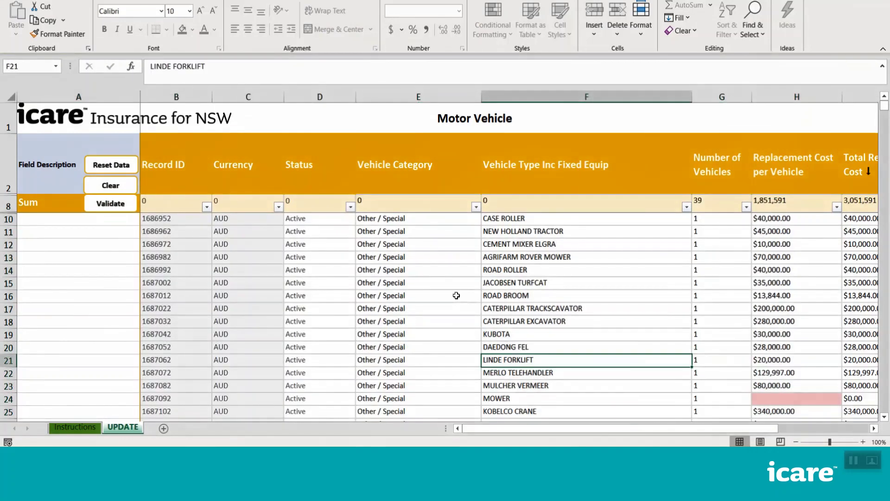
{"action": "left_click", "coordinate": [320, 260]}
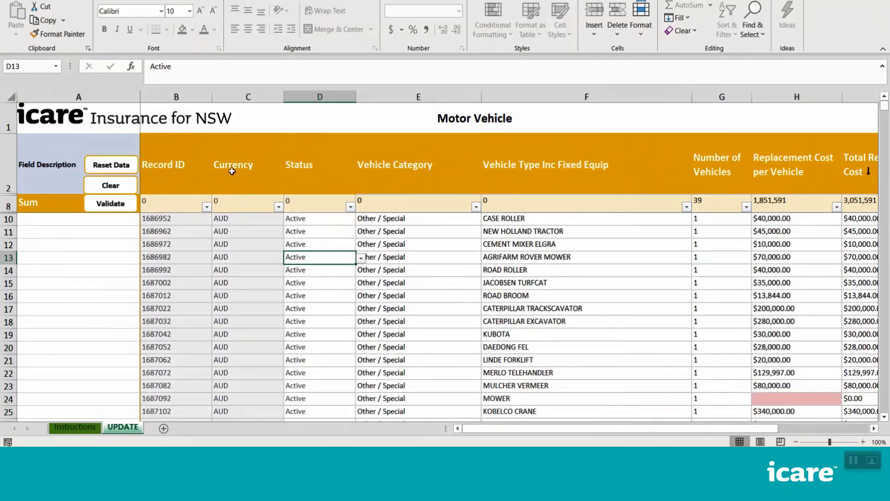
Open Save As for the registry workbook, choose the Excel Macro-Enabled Workbook (*.xlsm) type, dismiss the error message and browse for a save location
{"action": "key", "text": "alt+f"}
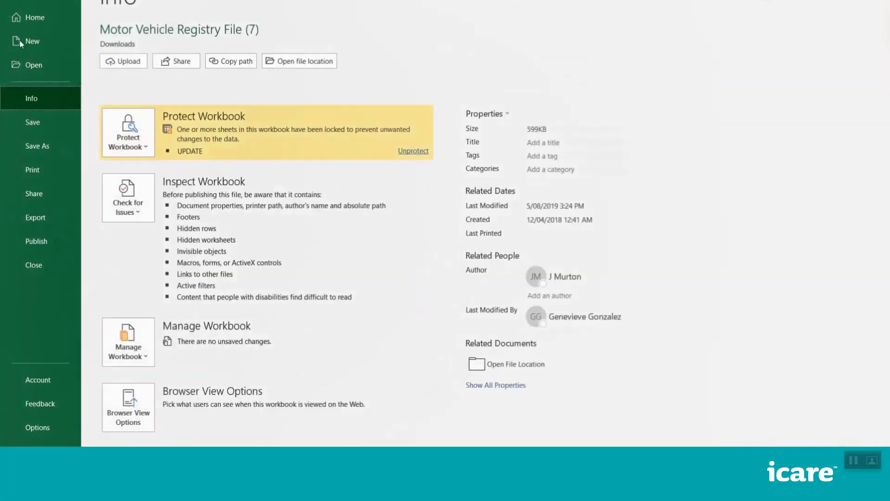
{"action": "left_click", "coordinate": [42, 148]}
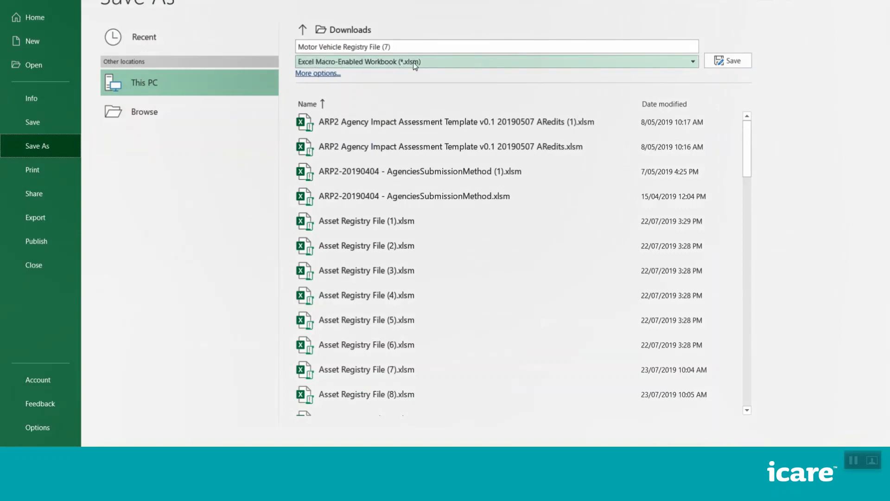
{"action": "left_click", "coordinate": [697, 65]}
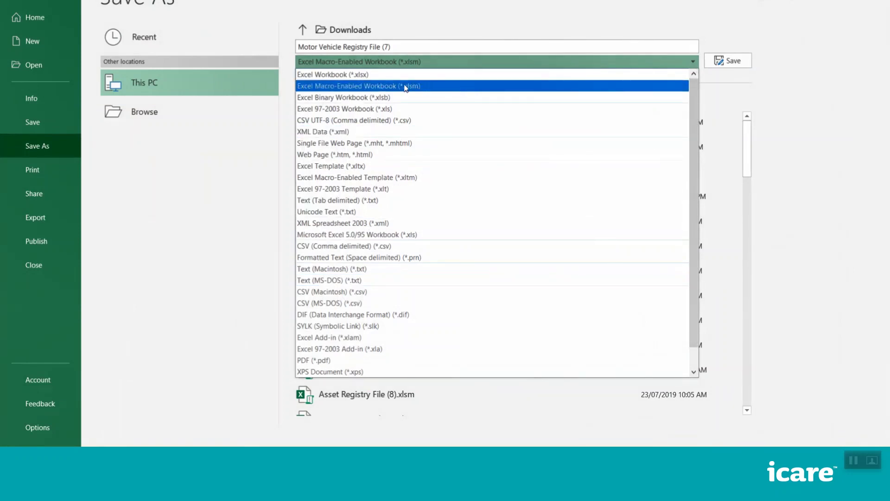
{"action": "left_click", "coordinate": [386, 88]}
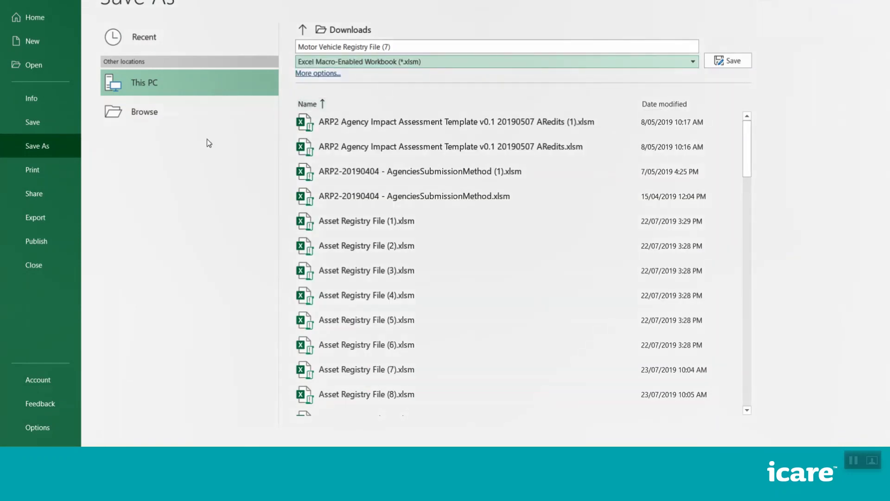
{"action": "left_click", "coordinate": [149, 116]}
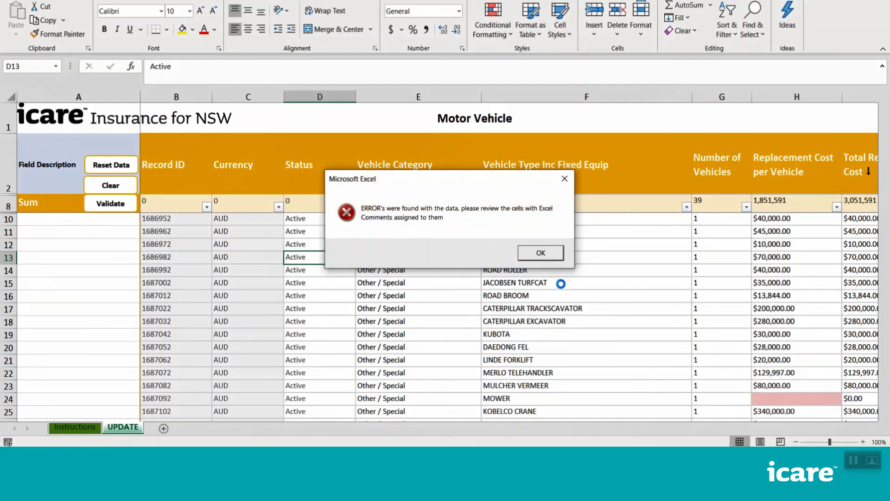
{"action": "left_click", "coordinate": [540, 252]}
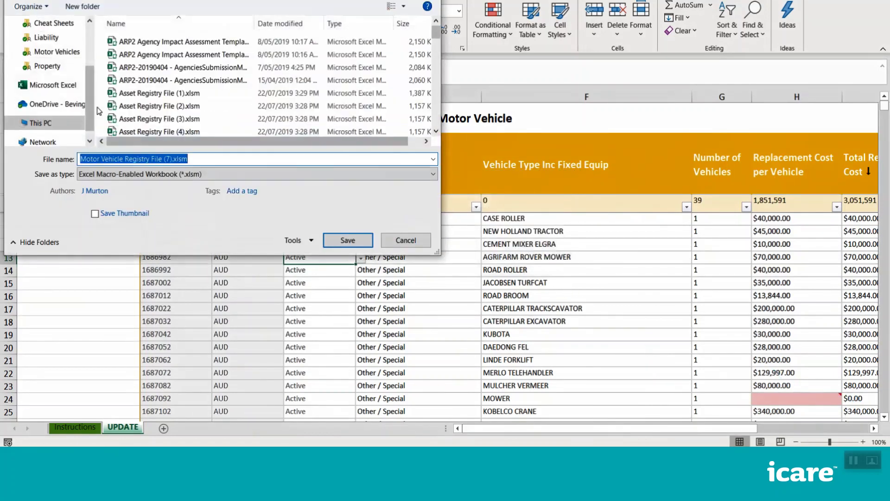
{"action": "scroll", "coordinate": [44, 70], "scroll_direction": "up", "scroll_amount": 3}
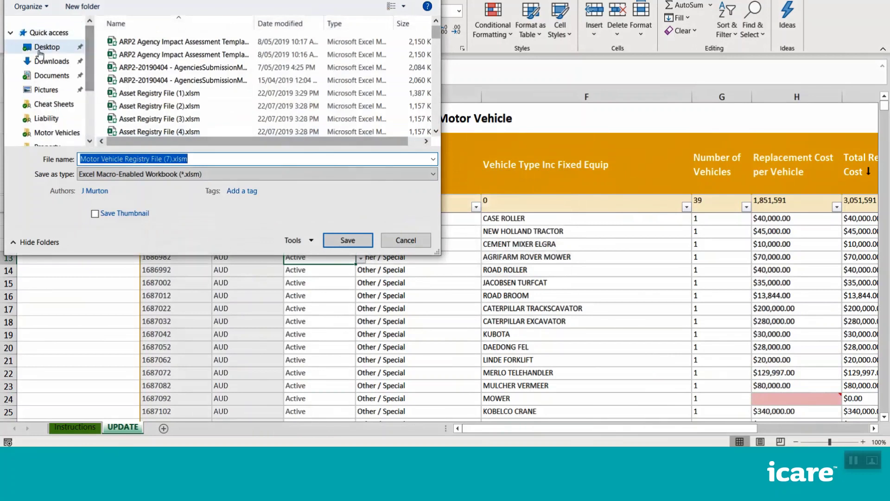
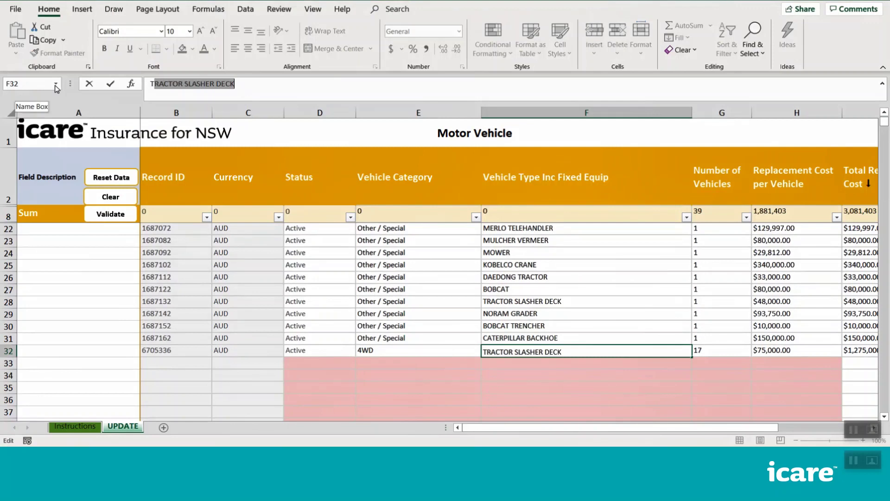
Change the vehicle type of the 4WD record in row 32 to Toyota Hilux
{"action": "type", "text": "a Hilux"}
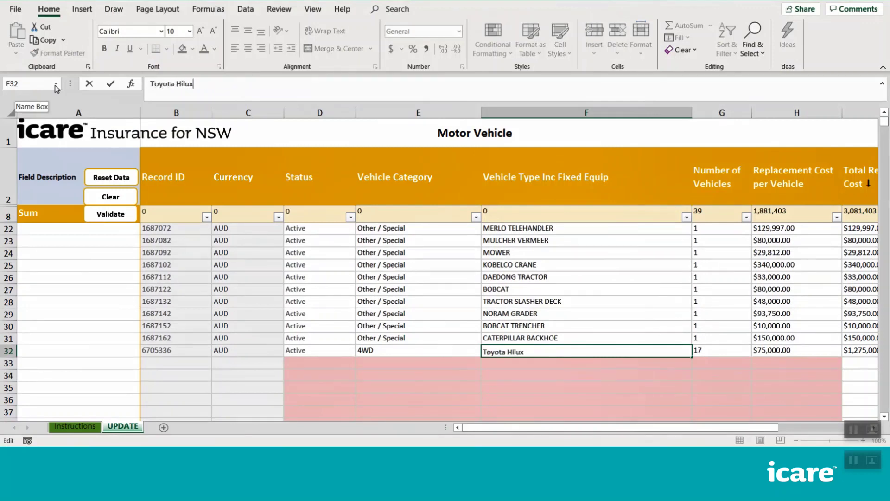
Add a record in row 33 with status Active, category Buses (>16), vehicle type BUS and 2 vehicles
{"action": "left_click", "coordinate": [343, 363]}
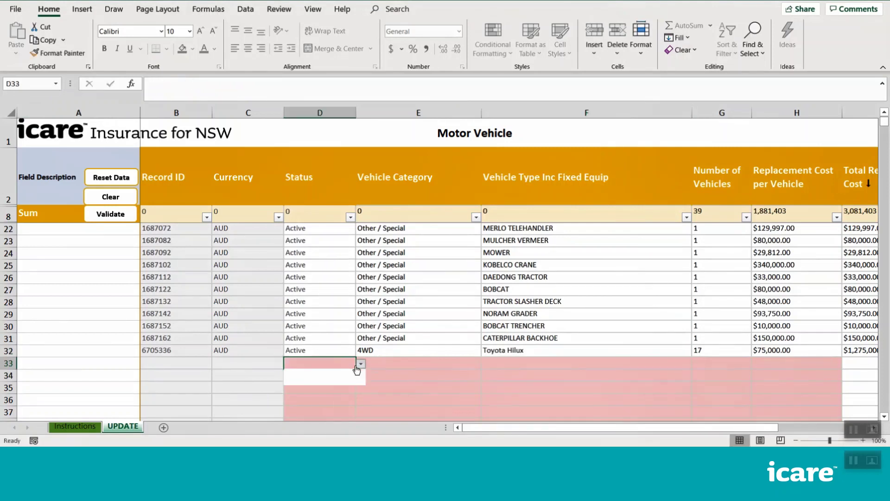
{"action": "left_click", "coordinate": [355, 372]}
{"action": "left_click", "coordinate": [402, 364]}
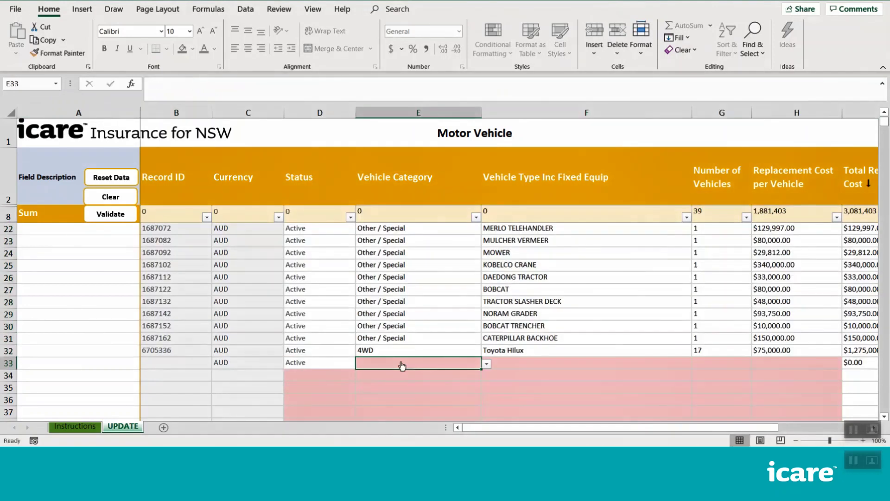
{"action": "left_click", "coordinate": [487, 364]}
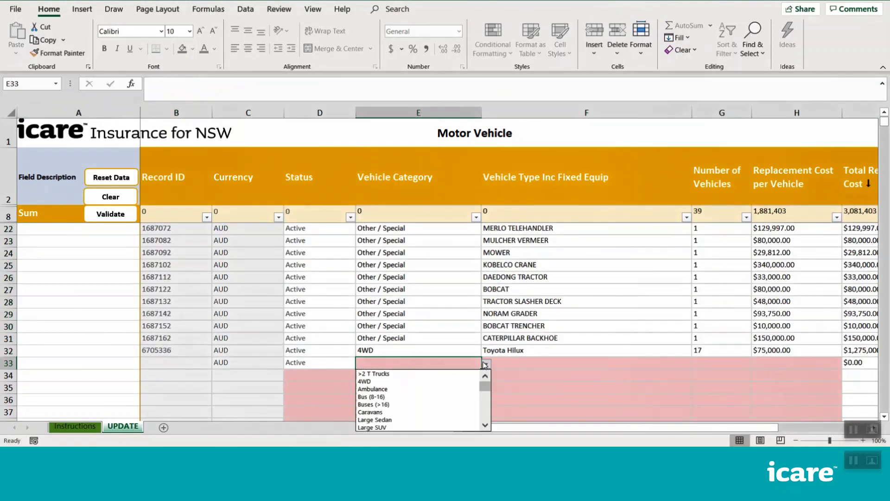
{"action": "left_click", "coordinate": [393, 405]}
{"action": "left_click", "coordinate": [507, 365]}
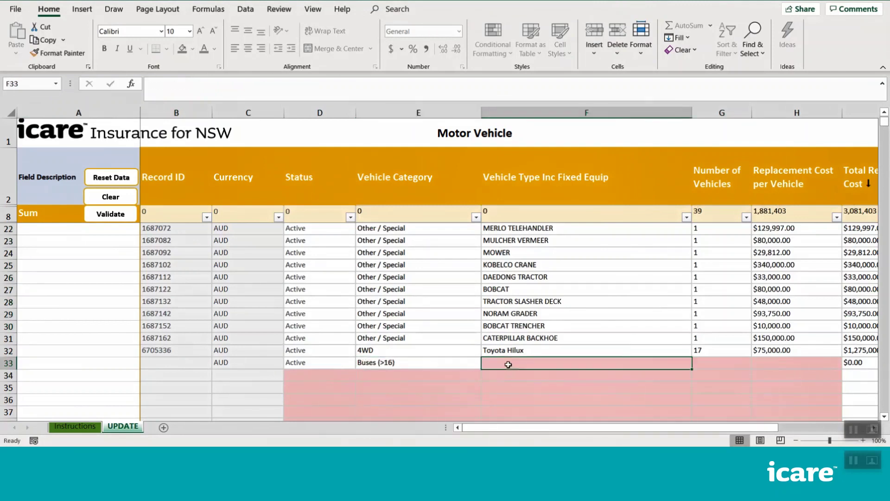
{"action": "type", "text": "BUS"}
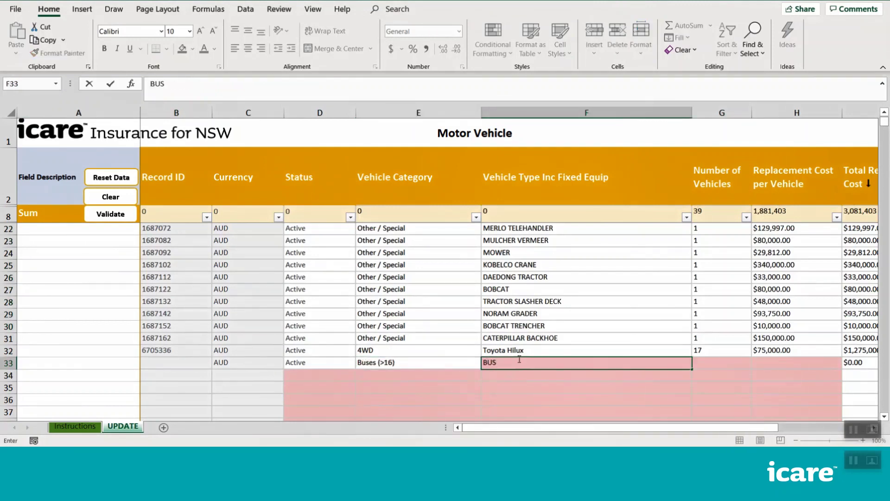
{"action": "key", "text": "Tab"}
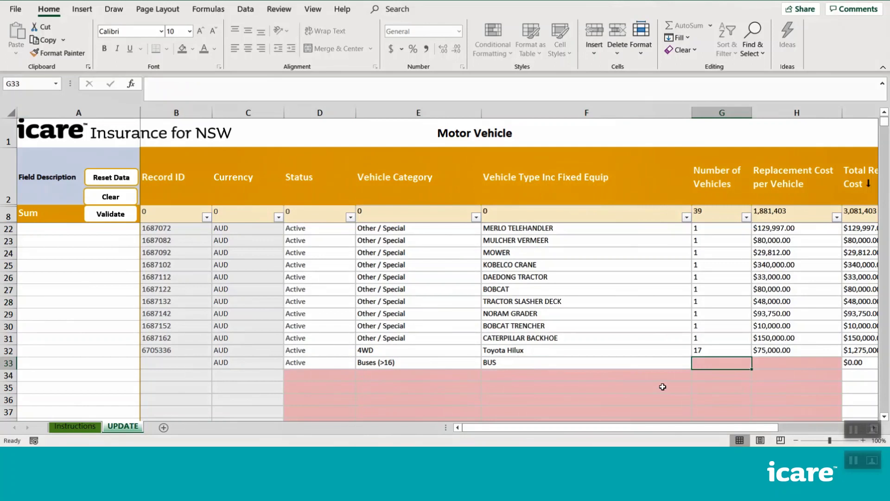
{"action": "type", "text": "2"}
{"action": "key", "text": "Tab"}
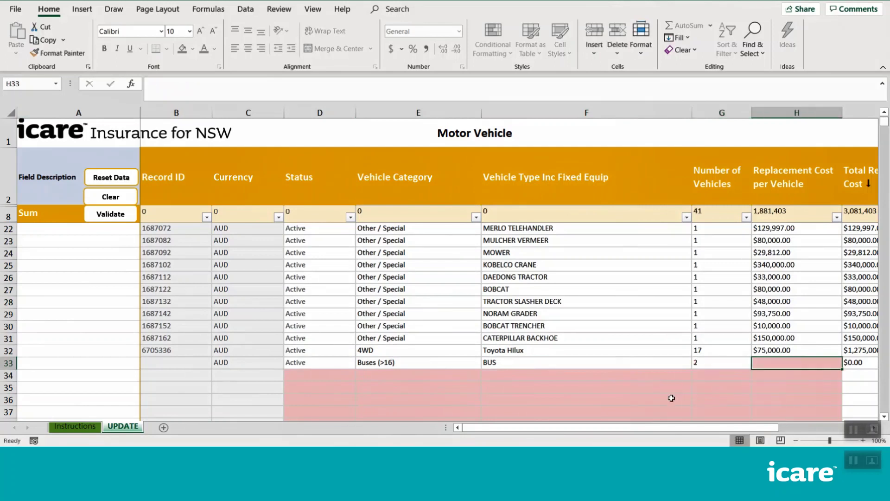
{"action": "left_click", "coordinate": [574, 365]}
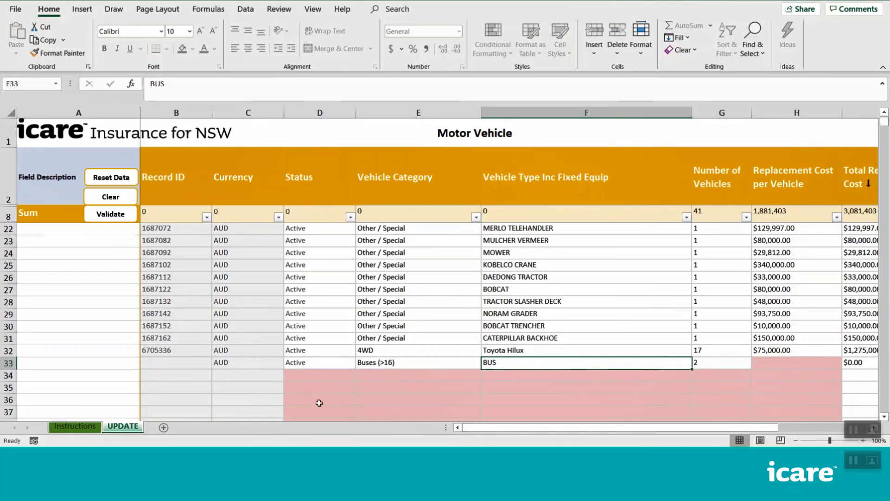
{"action": "scroll", "coordinate": [310, 394], "scroll_direction": "down", "scroll_amount": 1}
{"action": "left_click_drag", "start_coordinate": [305, 338], "coordinate": [538, 414]}
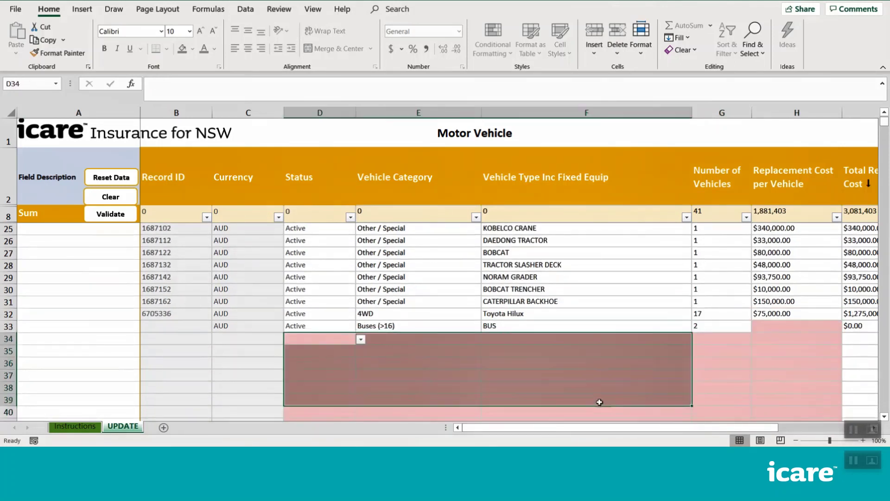
{"action": "scroll", "coordinate": [673, 376], "scroll_direction": "down", "scroll_amount": 1}
{"action": "left_click", "coordinate": [779, 289]}
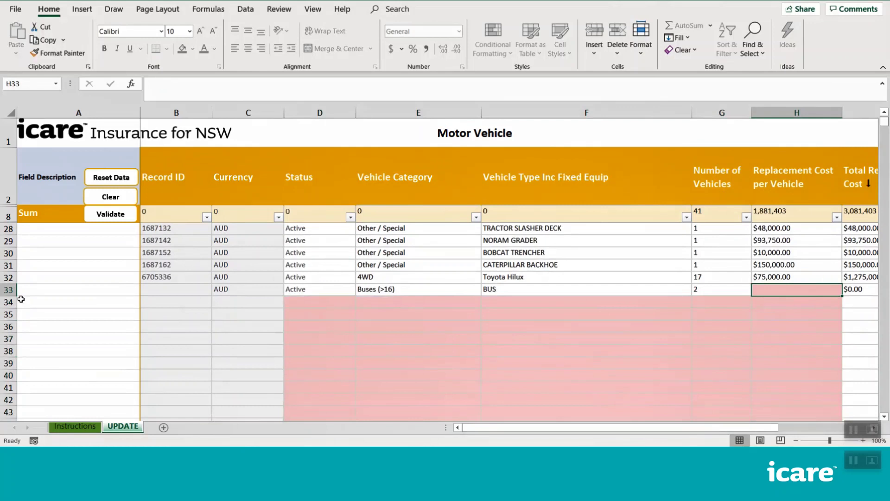
{"action": "left_click", "coordinate": [8, 290]}
Clear the Replacement Cost per Vehicle of the CATERPILLAR BACKHOE record in row 31 and check its Total Replacement Cost
{"action": "left_click", "coordinate": [787, 265]}
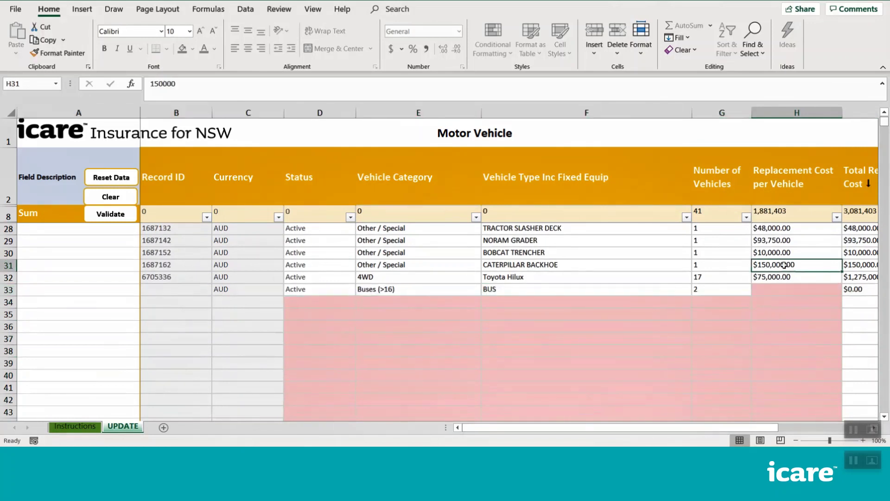
{"action": "key", "text": "Delete"}
{"action": "left_click", "coordinate": [770, 288]}
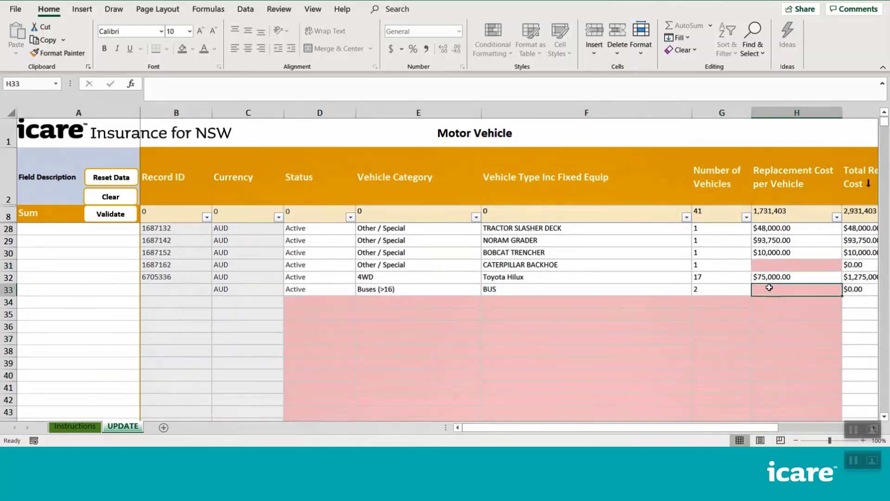
{"action": "left_click_drag", "start_coordinate": [721, 427], "coordinate": [817, 431]}
{"action": "left_click", "coordinate": [438, 264]}
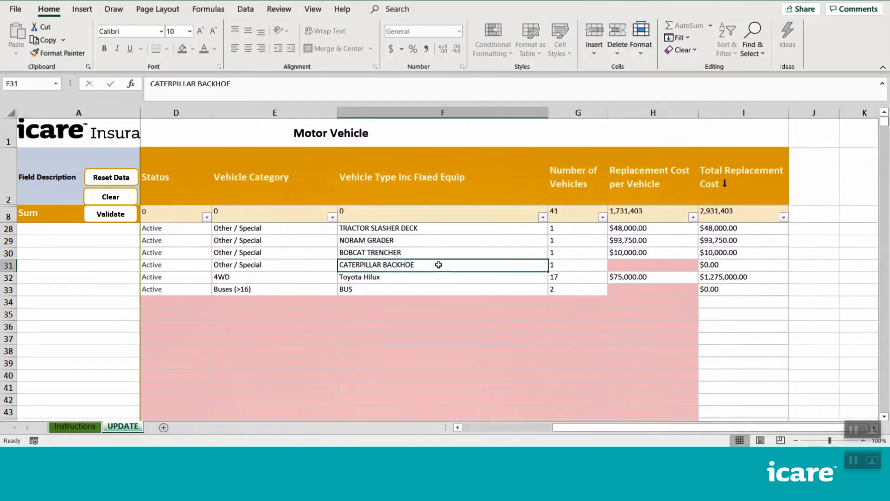
{"action": "scroll", "coordinate": [438, 265], "scroll_direction": "up", "scroll_amount": 1}
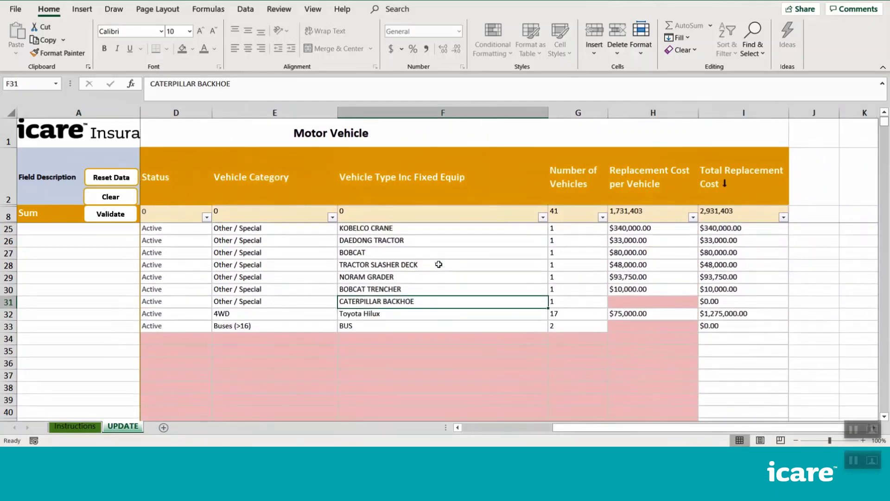
{"action": "left_click_drag", "start_coordinate": [568, 428], "coordinate": [478, 428]}
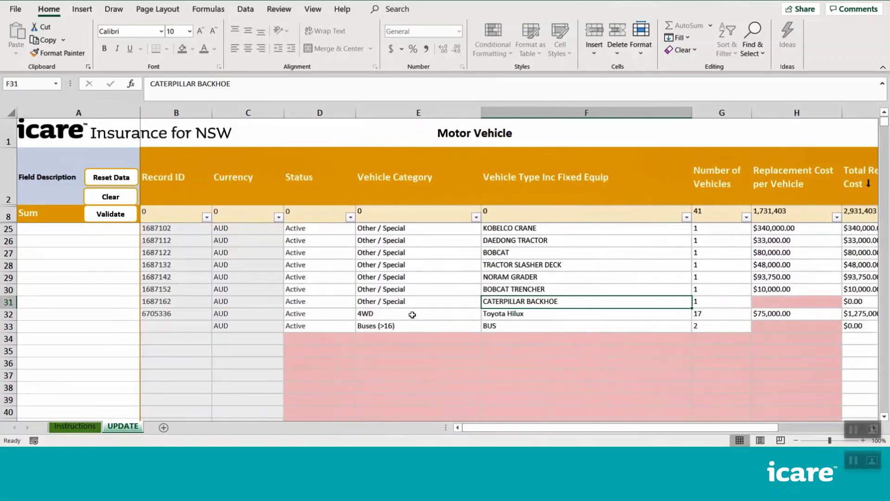
Set the status of the BOBCAT record in row 27 to Inactive
{"action": "left_click", "coordinate": [9, 253]}
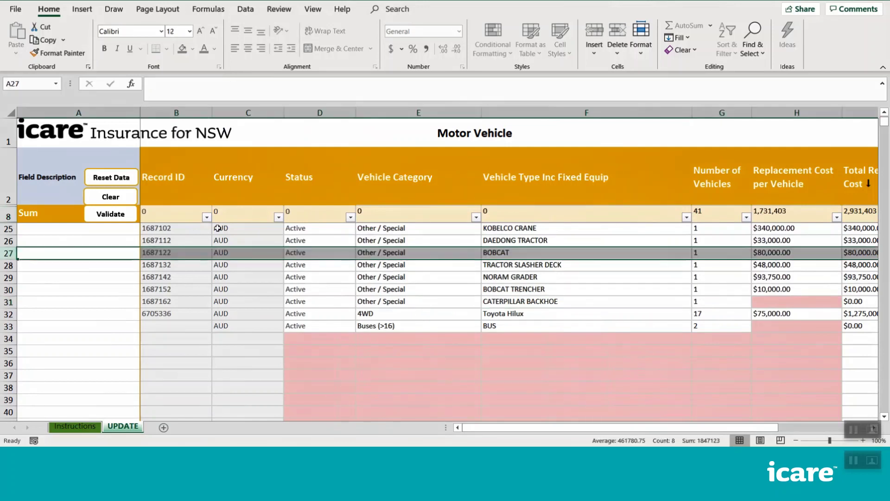
{"action": "left_click", "coordinate": [309, 253]}
{"action": "left_click", "coordinate": [361, 253]}
{"action": "left_click", "coordinate": [301, 272]}
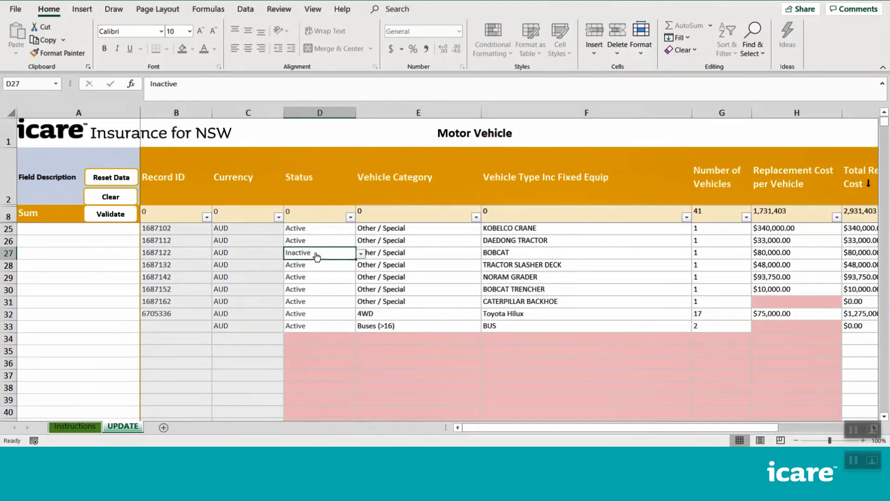
{"action": "left_click", "coordinate": [490, 253]}
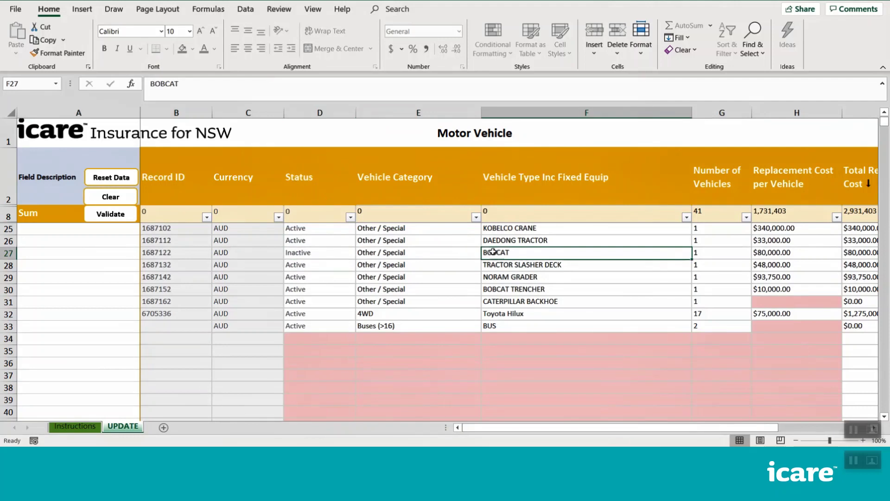
Delete the BUS record in row 33 and confirm the row deletion
{"action": "left_click", "coordinate": [376, 326]}
{"action": "key", "text": "alt+Down"}
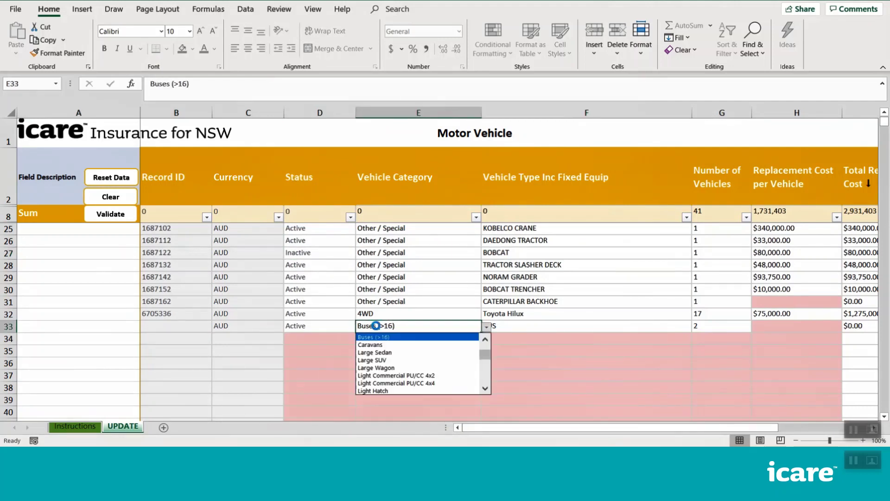
{"action": "left_click", "coordinate": [503, 325]}
{"action": "left_click", "coordinate": [512, 325]}
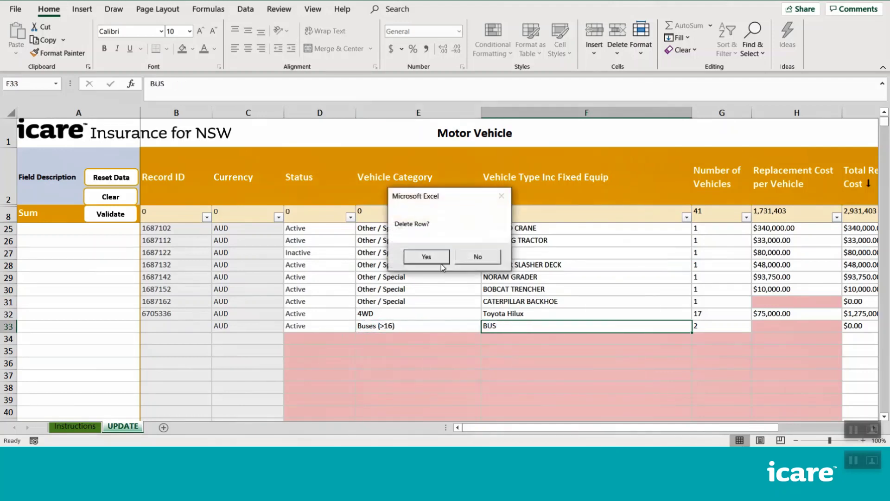
{"action": "left_click", "coordinate": [426, 257]}
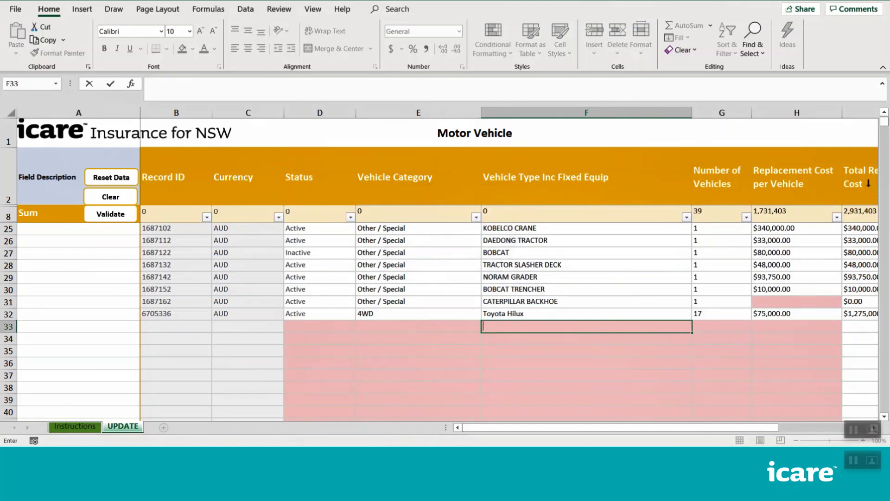
Read the Instructions sheet's explanations of Reset Data, Clear, Validate, Sort and Filter
{"action": "left_click", "coordinate": [95, 218]}
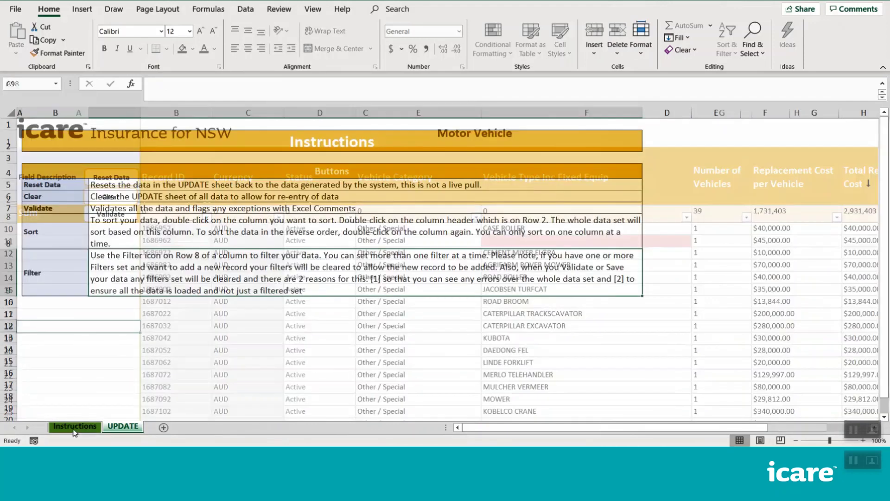
{"action": "left_click", "coordinate": [73, 187]}
{"action": "left_click", "coordinate": [65, 199]}
{"action": "left_click", "coordinate": [57, 209]}
{"action": "left_click", "coordinate": [51, 232]}
{"action": "left_click", "coordinate": [48, 277]}
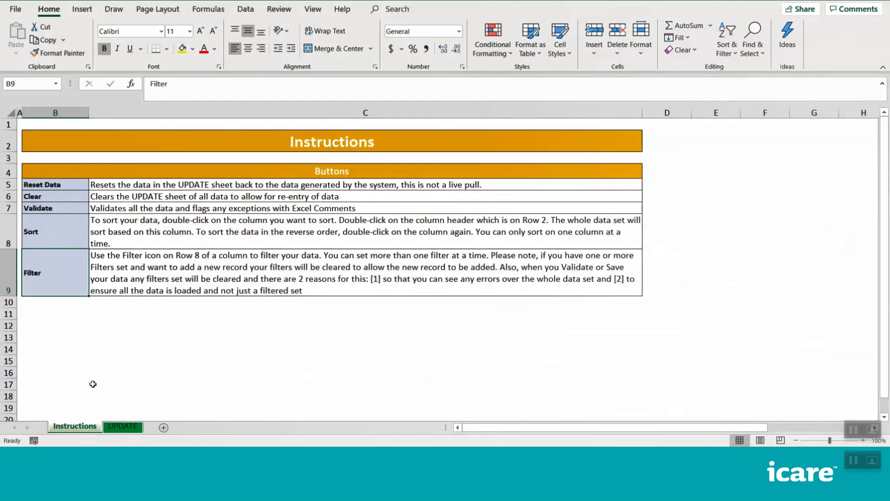
Filter the Vehicle Type Inc Fixed Equip column on the UPDATE sheet to exclude KUBOTA, LINDE FORKLIFT and MERLO TELEHANDLER
{"action": "left_click", "coordinate": [121, 427]}
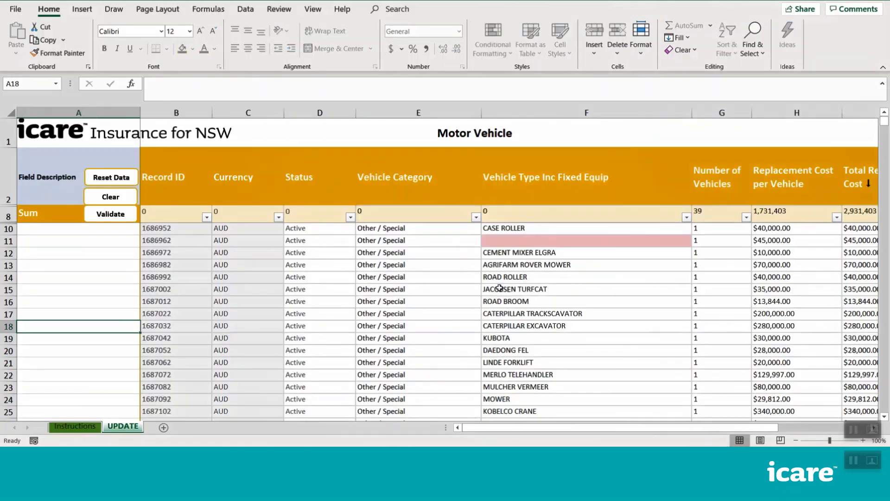
{"action": "scroll", "coordinate": [632, 268], "scroll_direction": "down", "scroll_amount": 1}
{"action": "scroll", "coordinate": [633, 268], "scroll_direction": "up", "scroll_amount": 1}
{"action": "left_click", "coordinate": [686, 217]}
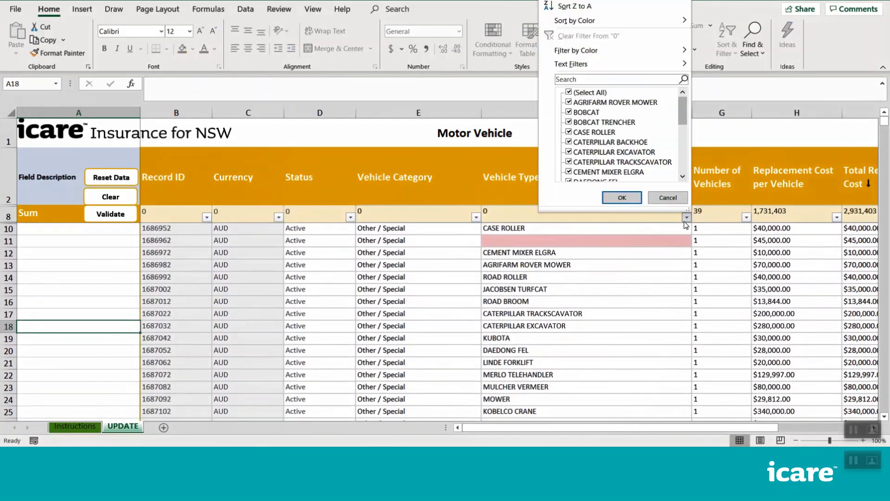
{"action": "left_click_drag", "start_coordinate": [683, 107], "coordinate": [679, 132]}
{"action": "left_click", "coordinate": [591, 142]}
{"action": "left_click", "coordinate": [593, 152]}
{"action": "left_click", "coordinate": [592, 162]}
{"action": "left_click", "coordinate": [622, 197]}
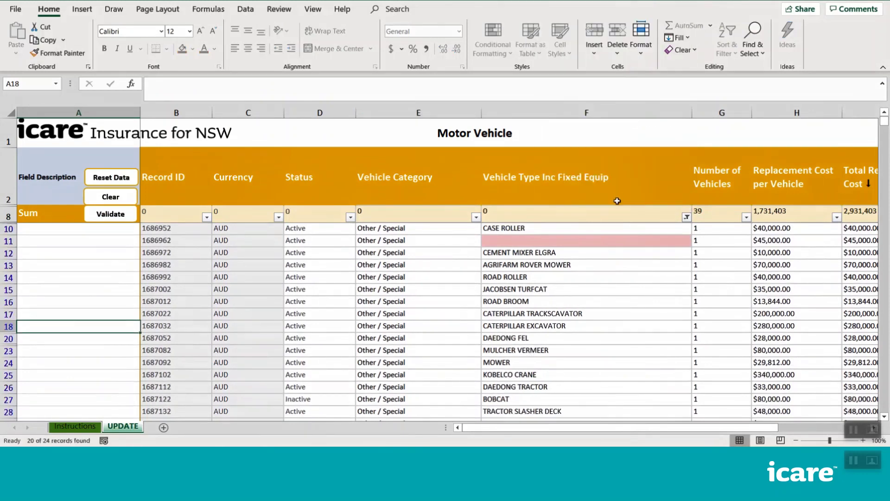
Remove the Vehicle Type Inc Fixed Equip filter by including all vehicle types again
{"action": "left_click", "coordinate": [687, 217]}
{"action": "left_click", "coordinate": [570, 92]}
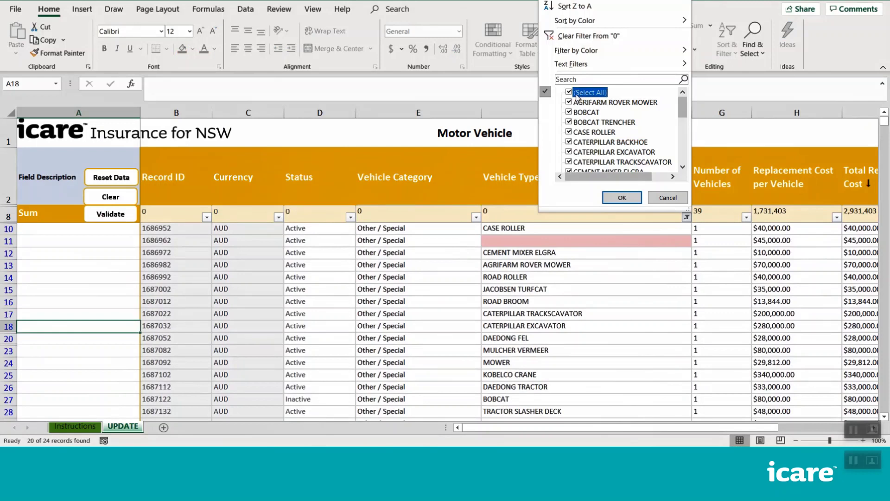
{"action": "left_click", "coordinate": [622, 198]}
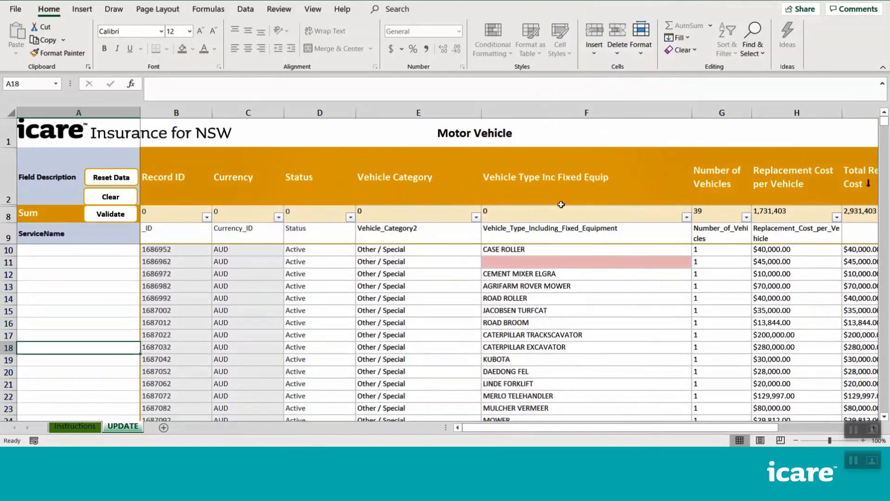
Sort the records by Vehicle Type Inc Fixed Equip ascending and re-sort them by Replacement Cost per Vehicle in descending order
{"action": "left_click", "coordinate": [559, 177]}
{"action": "left_click", "coordinate": [560, 177]}
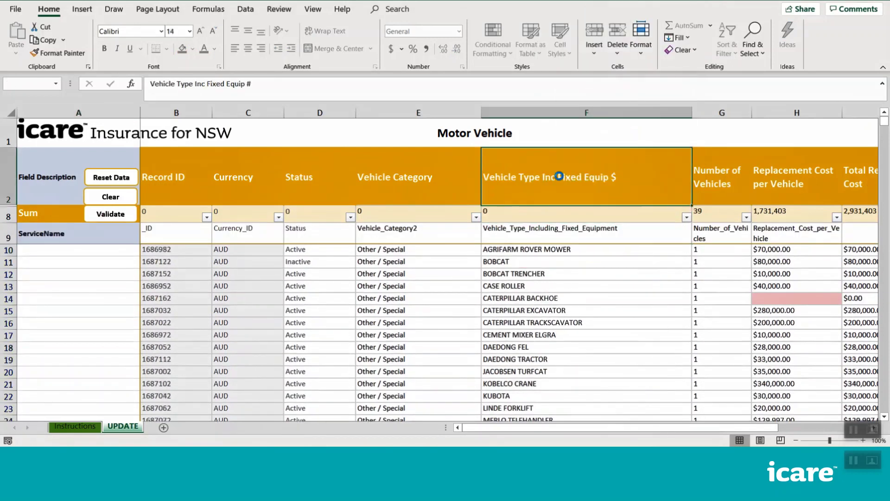
{"action": "left_click", "coordinate": [802, 187]}
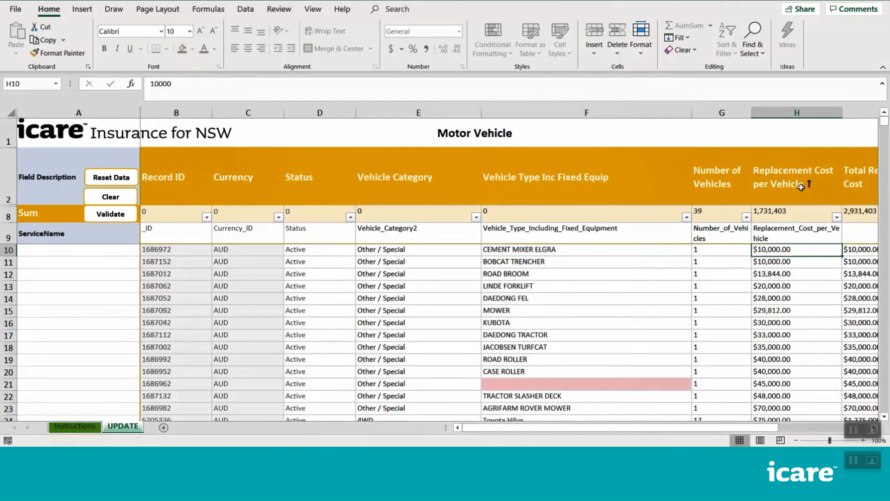
{"action": "left_click", "coordinate": [795, 179]}
{"action": "left_click_drag", "start_coordinate": [613, 427], "coordinate": [657, 432]}
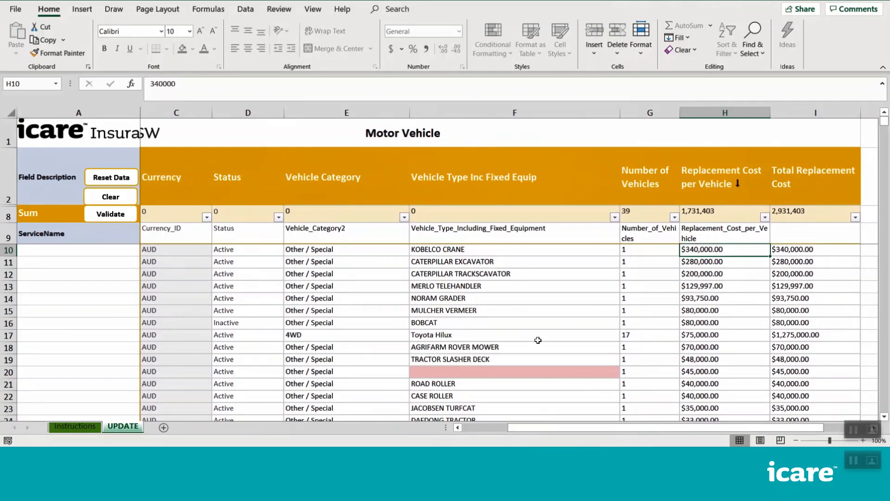
Search the UPDATE sheet for bobcat and close the search
{"action": "key", "text": "ctrl+f"}
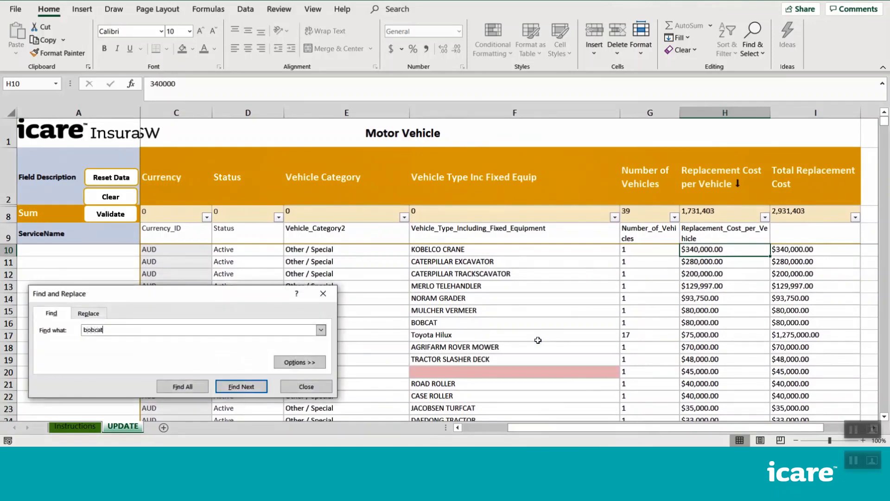
{"action": "left_click", "coordinate": [240, 387]}
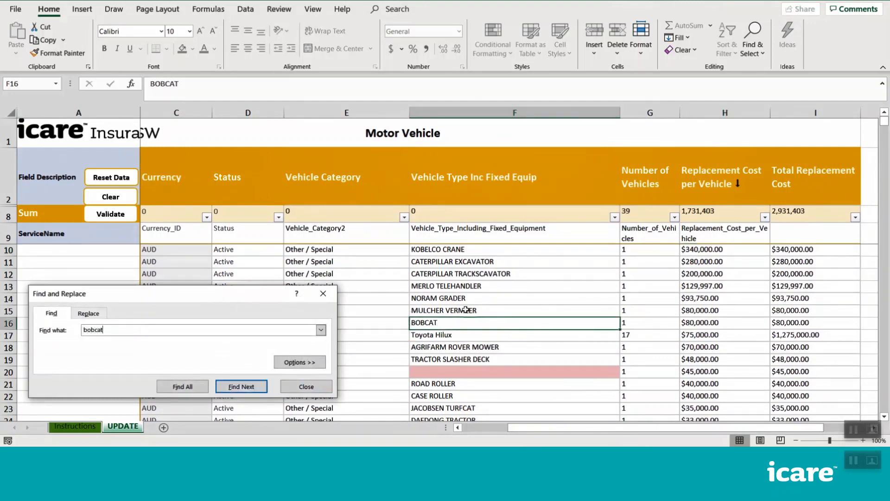
{"action": "left_click", "coordinate": [295, 389]}
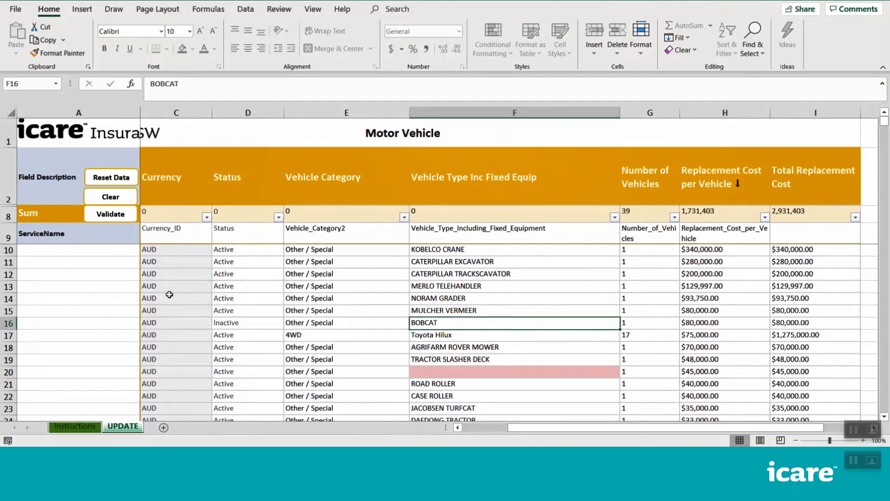
Validate the sheet and read the error notes on the highlighted cells F20 and H32
{"action": "left_click", "coordinate": [112, 217]}
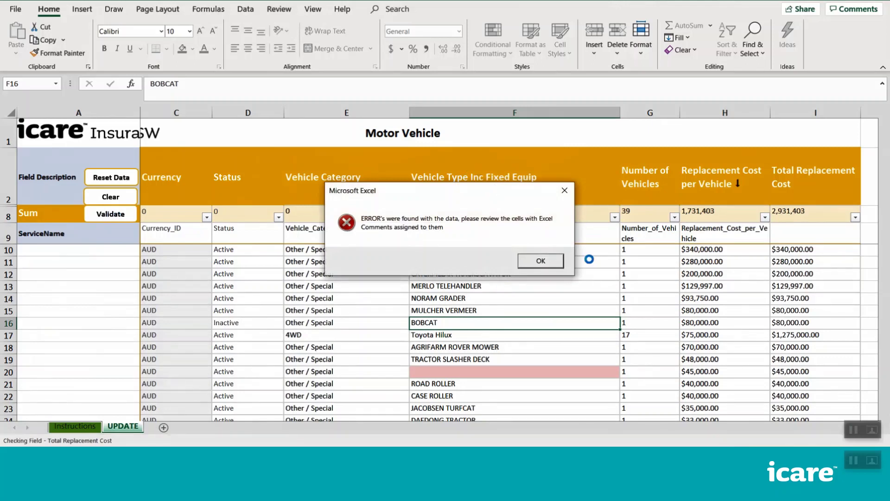
{"action": "left_click", "coordinate": [537, 260]}
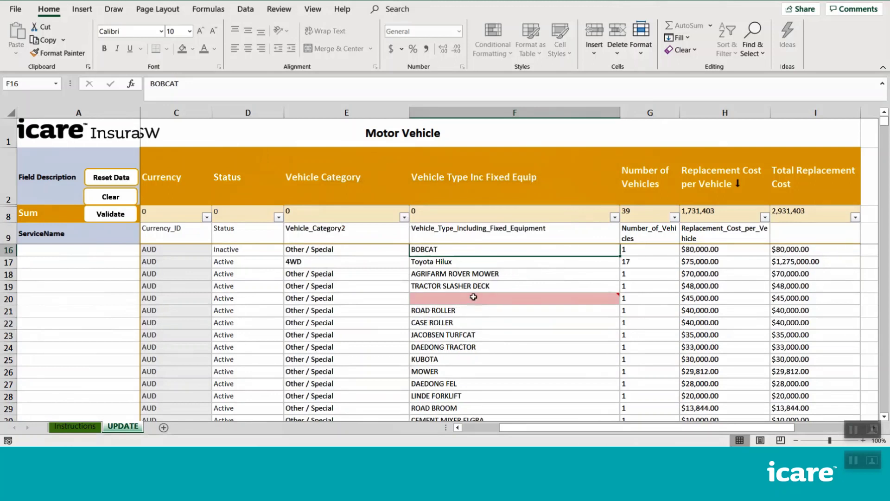
{"action": "mouse_move", "coordinate": [449, 296]}
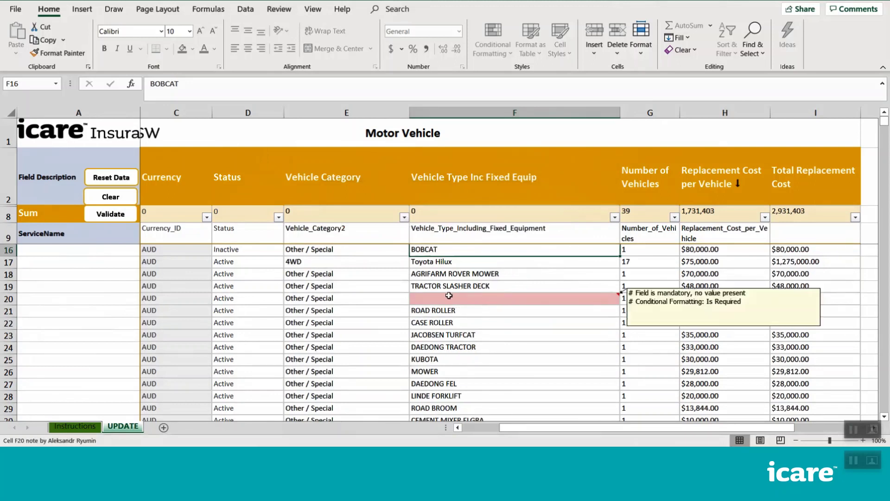
{"action": "scroll", "coordinate": [450, 294], "scroll_direction": "down", "scroll_amount": 2}
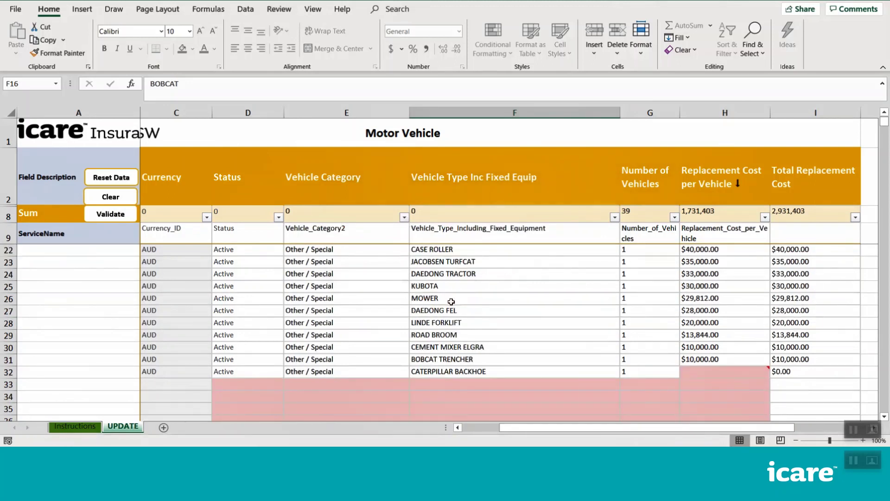
{"action": "scroll", "coordinate": [510, 325], "scroll_direction": "up", "scroll_amount": 3}
{"action": "scroll", "coordinate": [603, 371], "scroll_direction": "down", "scroll_amount": 2}
{"action": "mouse_move", "coordinate": [700, 408]}
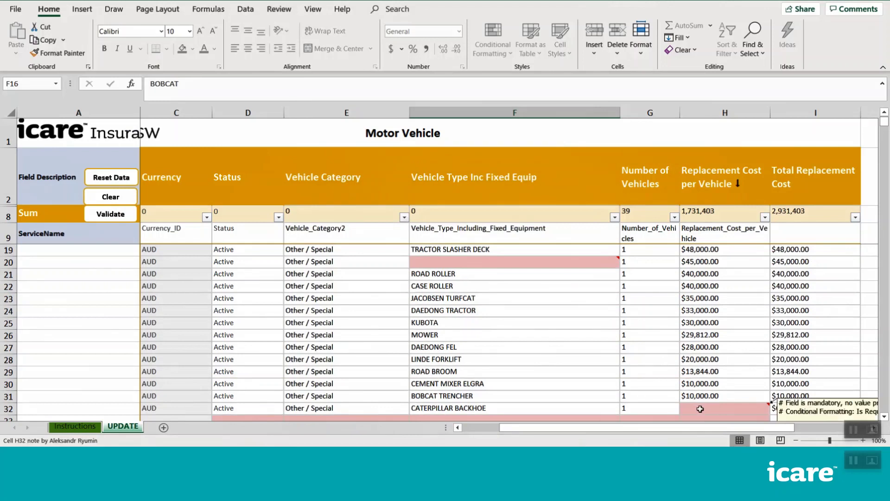
{"action": "scroll", "coordinate": [546, 352], "scroll_direction": "up", "scroll_amount": 3}
Step through the validation notes one after another, from cell F20 to cell H32
{"action": "left_click", "coordinate": [542, 430]}
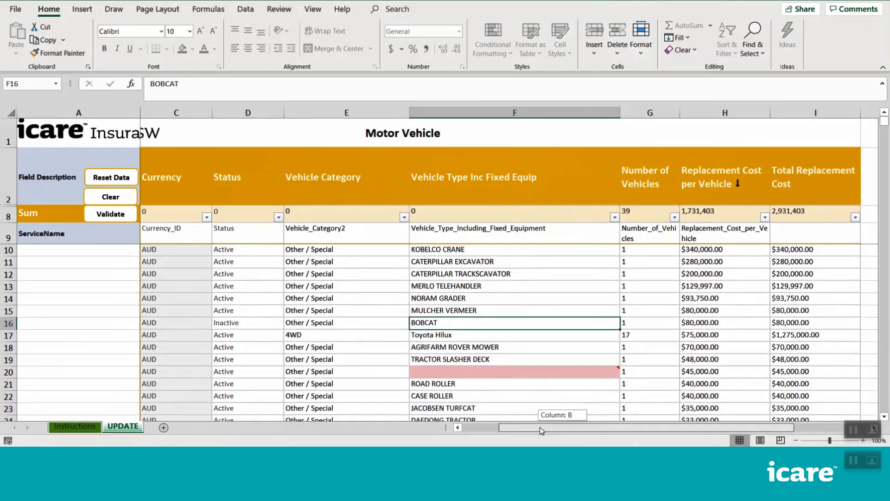
{"action": "left_click_drag", "start_coordinate": [542, 431], "coordinate": [505, 431]}
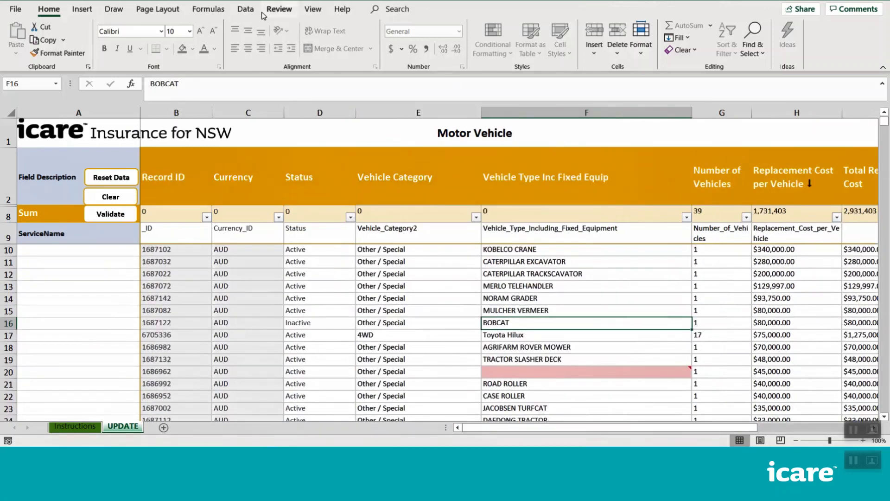
{"action": "left_click", "coordinate": [278, 10]}
{"action": "left_click", "coordinate": [378, 60]}
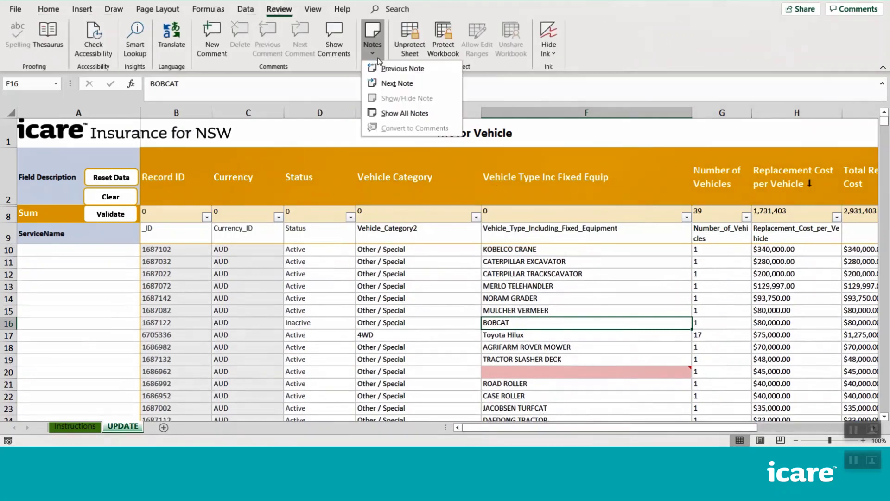
{"action": "left_click", "coordinate": [398, 83]}
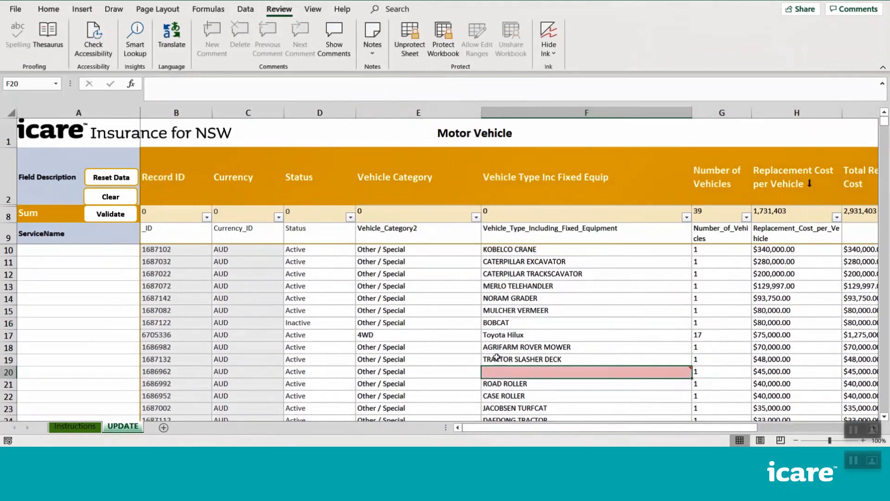
{"action": "left_click", "coordinate": [373, 52]}
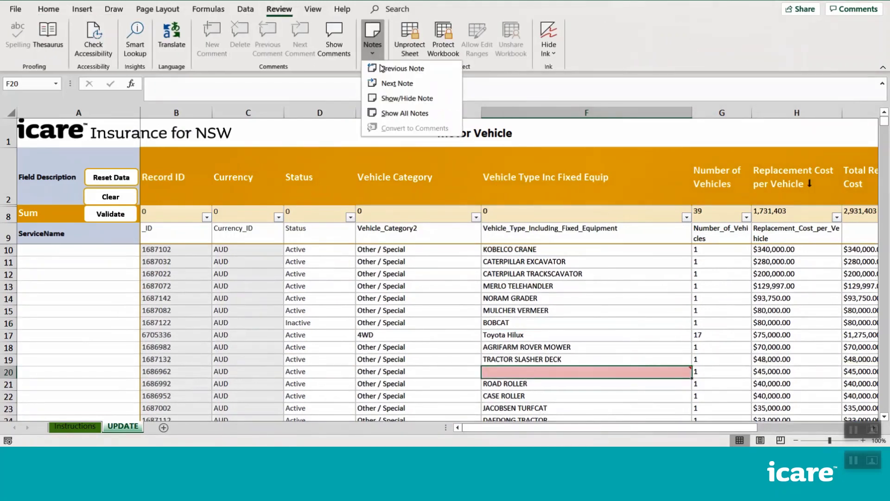
{"action": "left_click", "coordinate": [397, 83]}
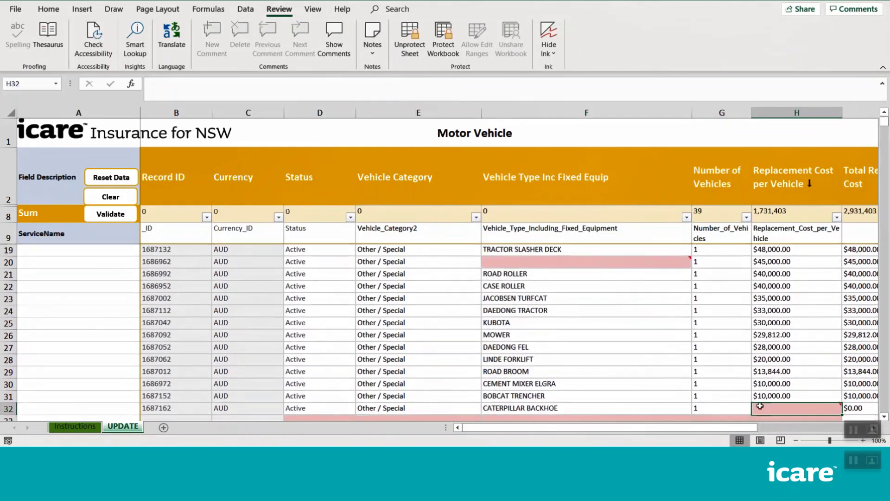
Reset the UPDATE sheet to its originally downloaded vehicle data
{"action": "left_click", "coordinate": [514, 347]}
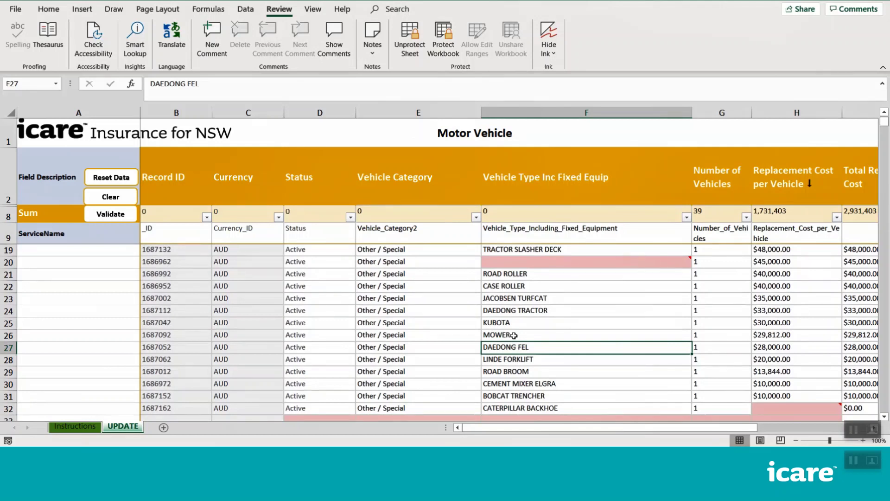
{"action": "left_click", "coordinate": [115, 179]}
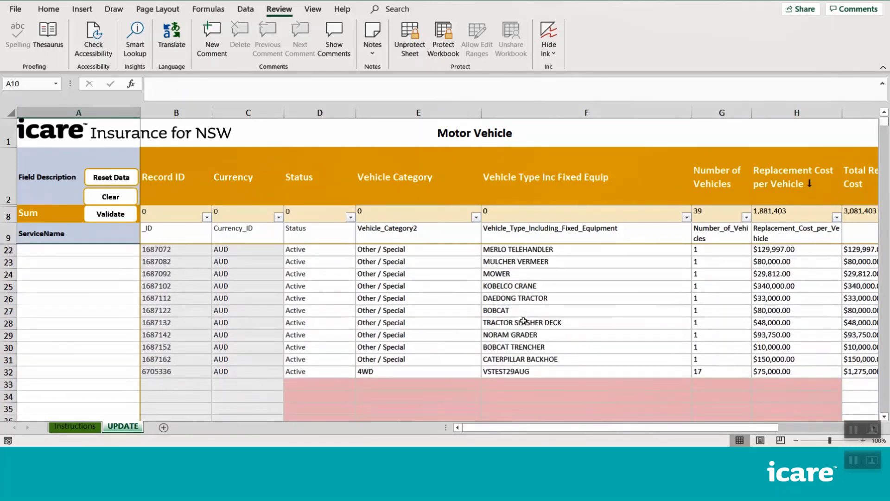
{"action": "scroll", "coordinate": [523, 321], "scroll_direction": "up", "scroll_amount": 4}
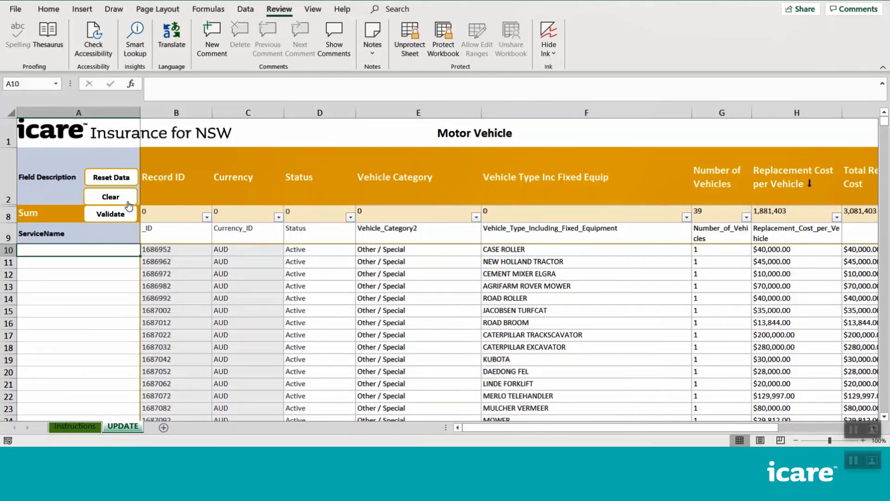
Clear all vehicle records from the UPDATE sheet and check the emptied columns
{"action": "left_click", "coordinate": [113, 204]}
{"action": "left_click_drag", "start_coordinate": [487, 428], "coordinate": [534, 426]}
{"action": "left_click_drag", "start_coordinate": [534, 427], "coordinate": [483, 427]}
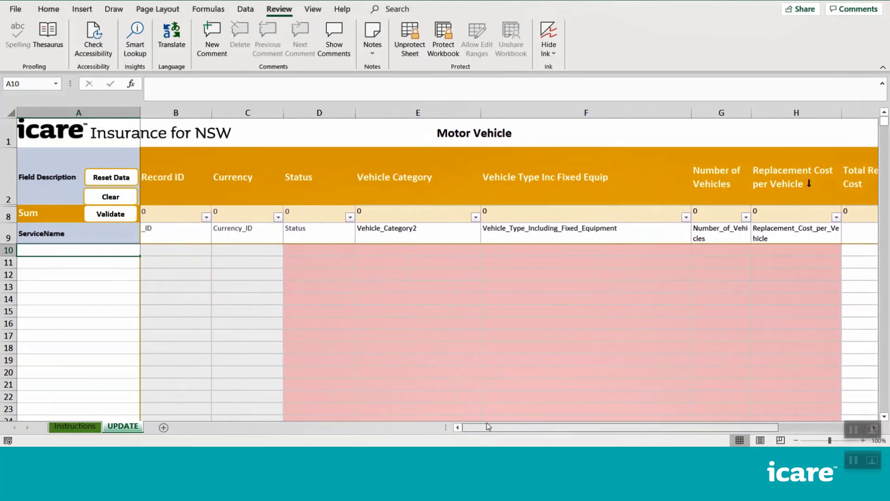
Restore the cleared vehicle records with Reset Data and check the full list
{"action": "left_click", "coordinate": [115, 177]}
{"action": "scroll", "coordinate": [413, 279], "scroll_direction": "down", "scroll_amount": 3}
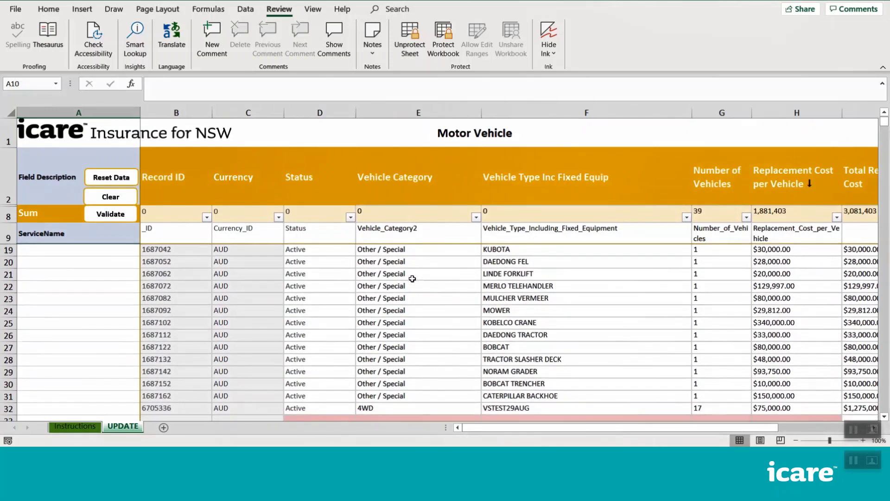
{"action": "scroll", "coordinate": [413, 279], "scroll_direction": "up", "scroll_amount": 3}
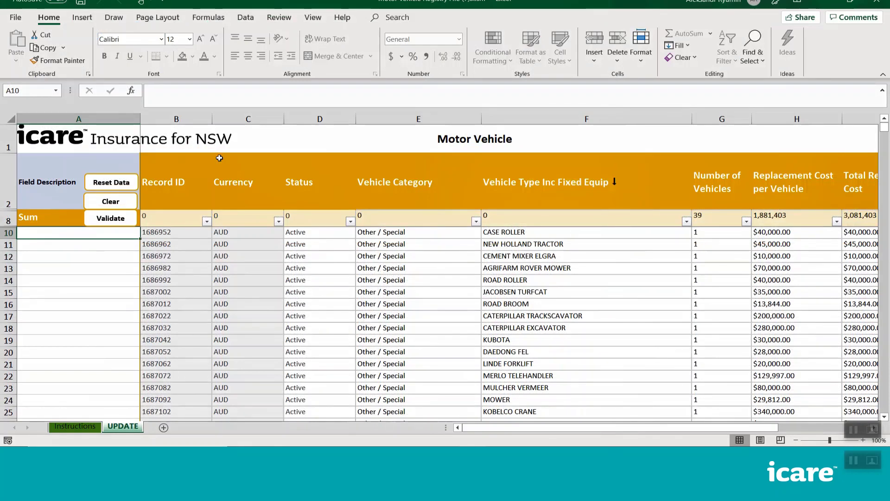
Save the registry workbook and acknowledge the validation message
{"action": "left_click", "coordinate": [80, 4]}
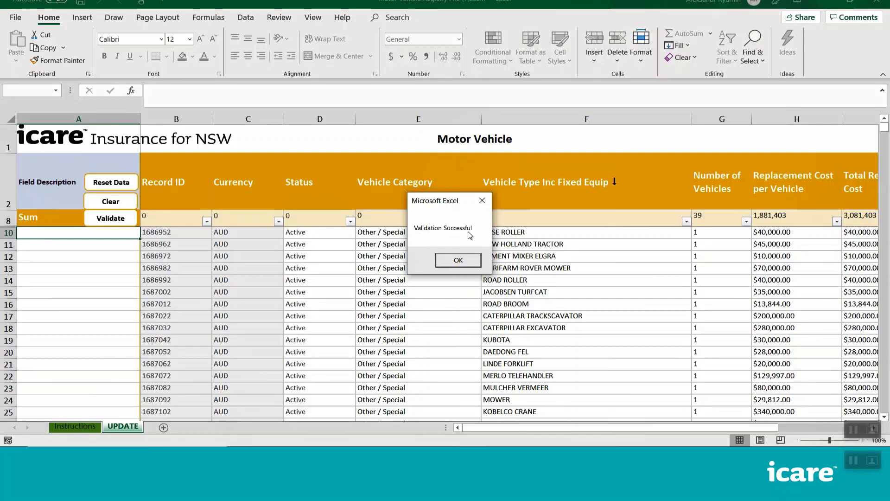
{"action": "left_click", "coordinate": [457, 260]}
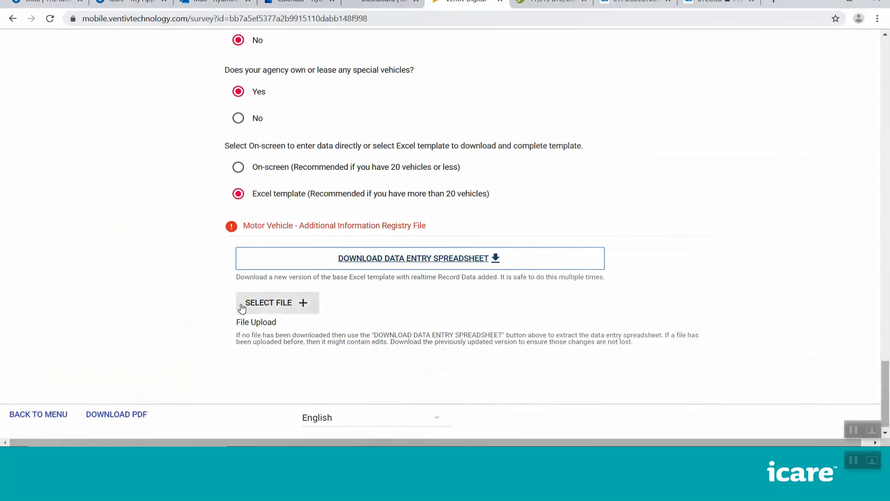
Switch to the declaration form in the browser and upload Motor Vehicle Registry File (7).xlsm from the Desktop
{"action": "left_click", "coordinate": [273, 304]}
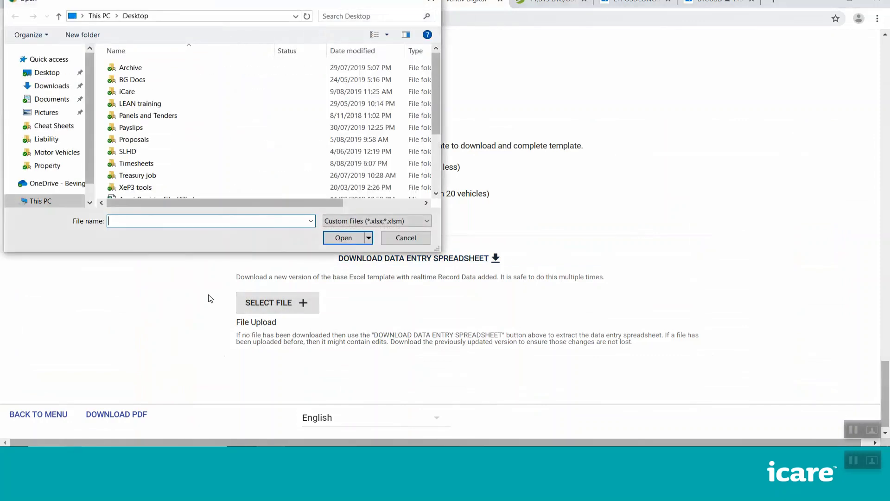
{"action": "left_click", "coordinate": [51, 73]}
{"action": "scroll", "coordinate": [431, 177], "scroll_direction": "down", "scroll_amount": 3}
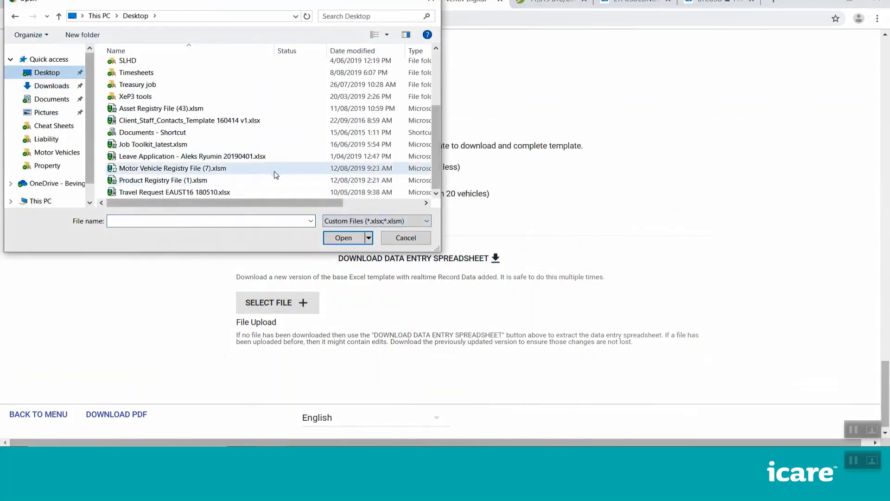
{"action": "left_click", "coordinate": [170, 168]}
{"action": "left_click", "coordinate": [343, 238]}
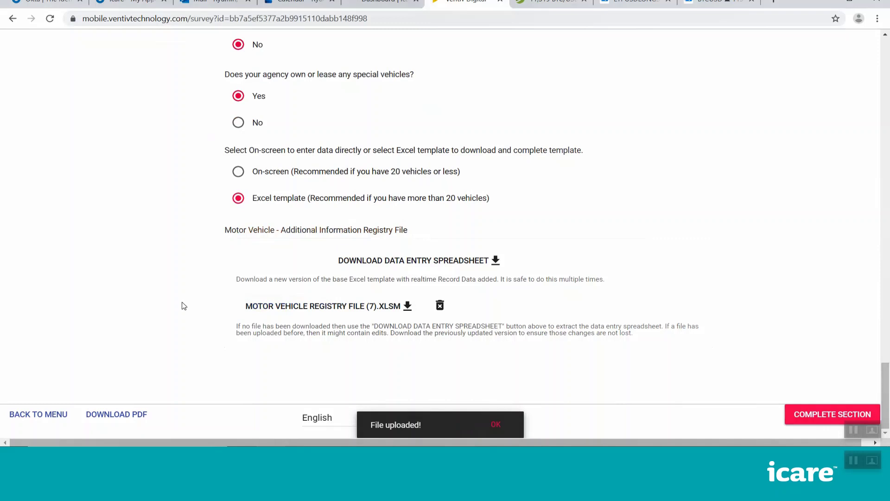
Start deleting the uploaded registry file and switching data entry to On-screen, cancelling both at their confirmation prompts
{"action": "left_click", "coordinate": [440, 308]}
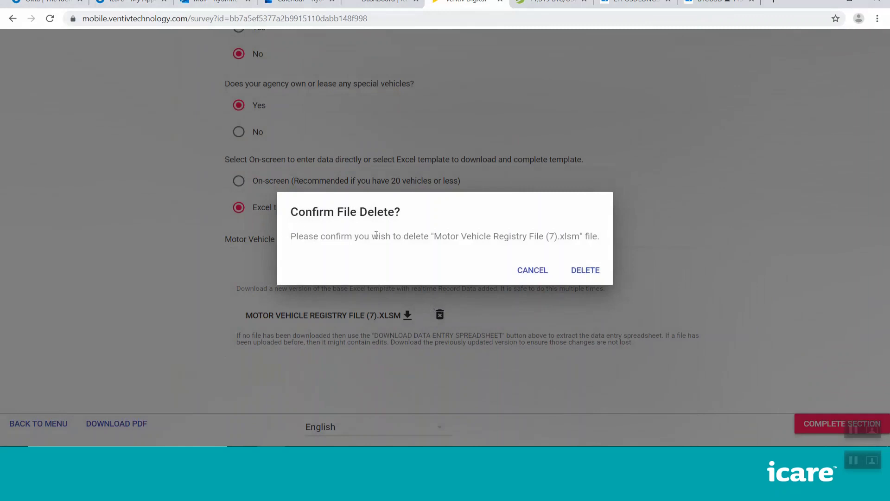
{"action": "left_click", "coordinate": [532, 273]}
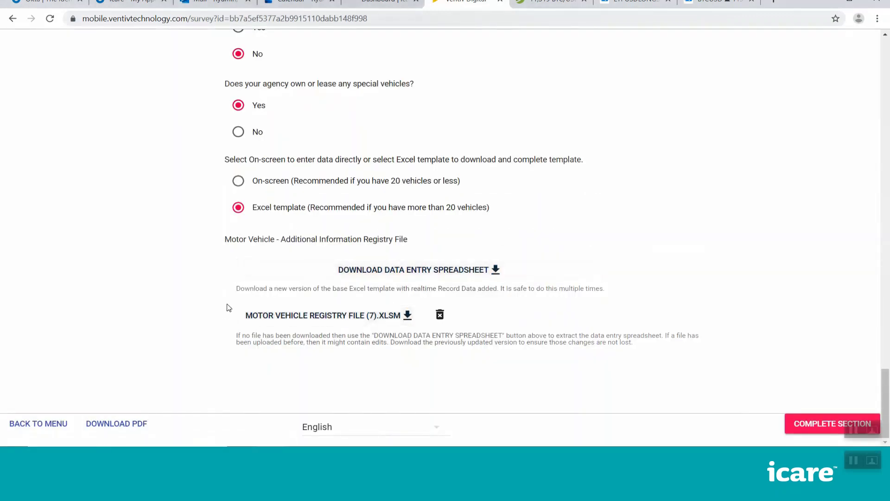
{"action": "left_click", "coordinate": [239, 184]}
{"action": "left_click_drag", "start_coordinate": [353, 200], "coordinate": [445, 253]}
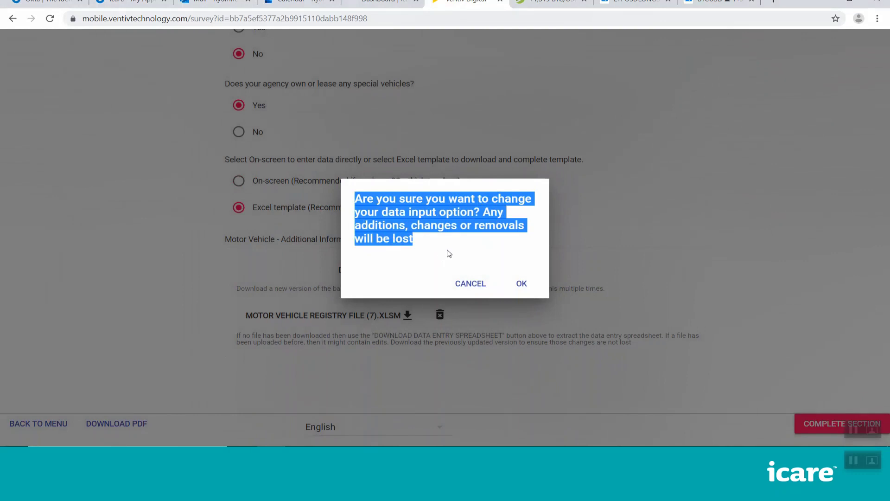
{"action": "left_click", "coordinate": [449, 252]}
{"action": "left_click", "coordinate": [473, 283]}
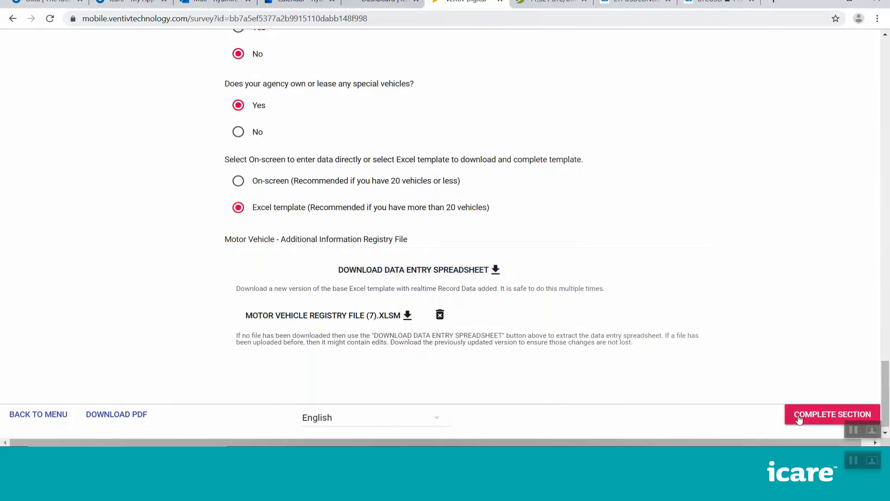
Complete the Motor Vehicles by Category section of the declaration form
{"action": "left_click", "coordinate": [815, 415]}
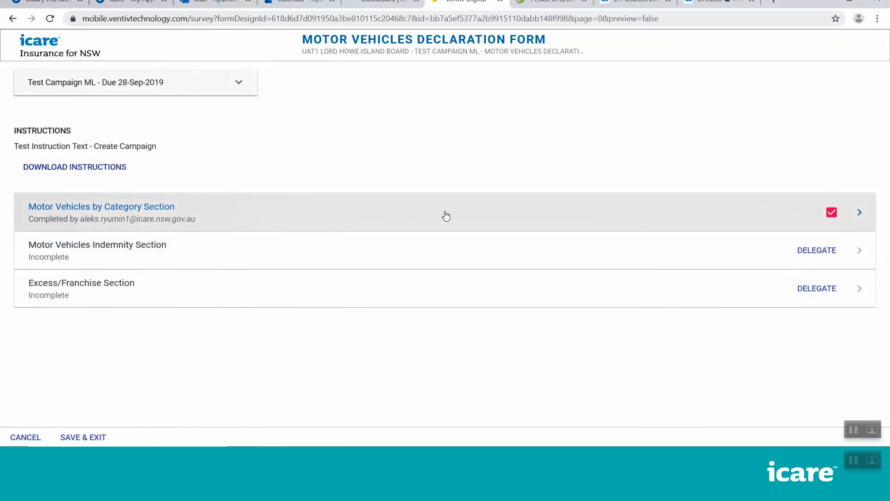
Try to mark the Motor Vehicles by Category section as incomplete
{"action": "left_click", "coordinate": [832, 213]}
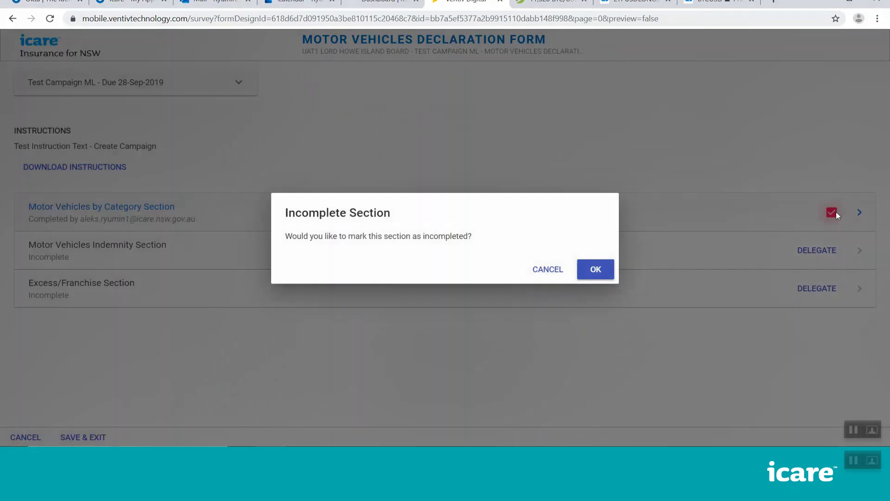
{"action": "left_click", "coordinate": [597, 270]}
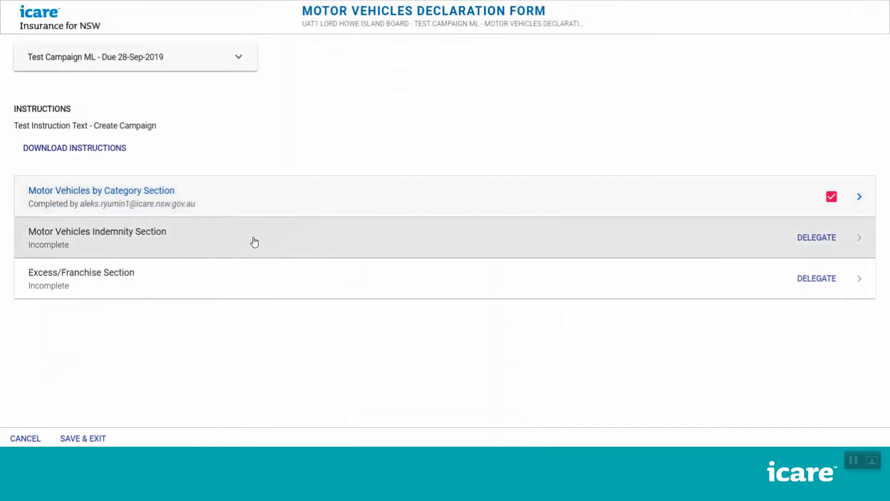
Open the Motor Vehicles Indemnity section and answer Yes to whether the agency declared any vehicles this year
{"action": "left_click", "coordinate": [254, 242]}
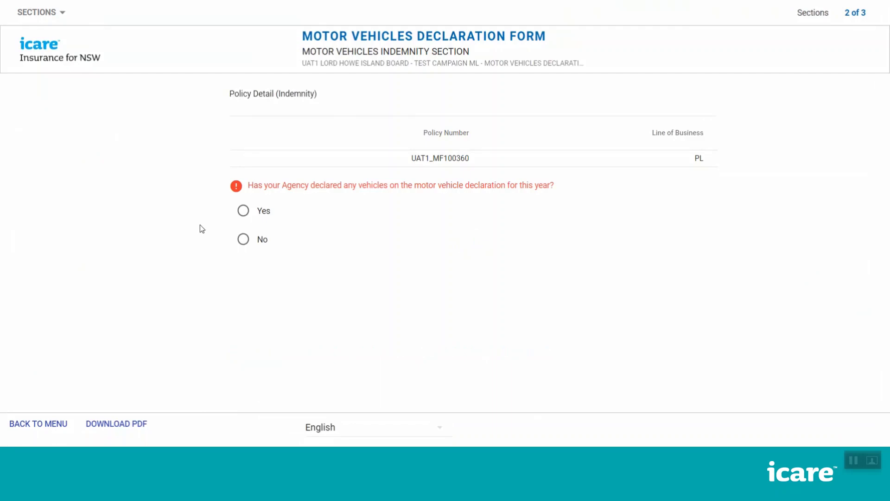
{"action": "left_click_drag", "start_coordinate": [249, 187], "coordinate": [557, 191]}
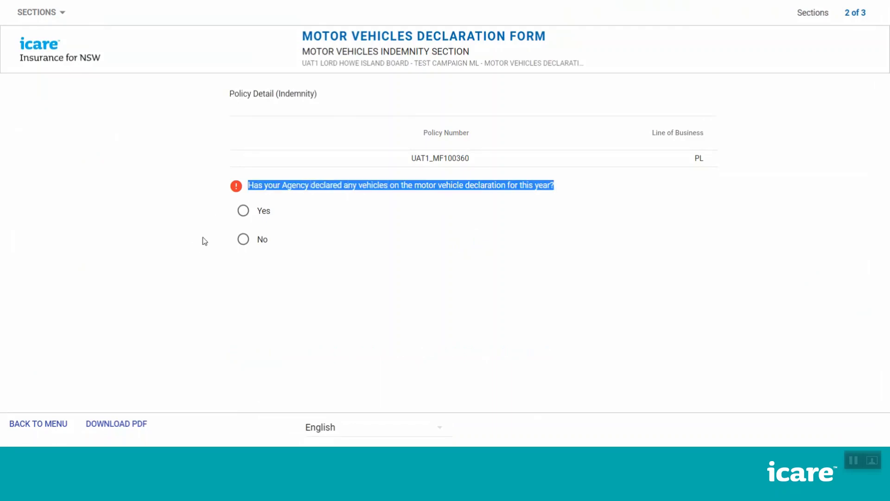
{"action": "left_click", "coordinate": [211, 224]}
{"action": "left_click", "coordinate": [244, 212]}
{"action": "scroll", "coordinate": [176, 232], "scroll_direction": "down", "scroll_amount": 3}
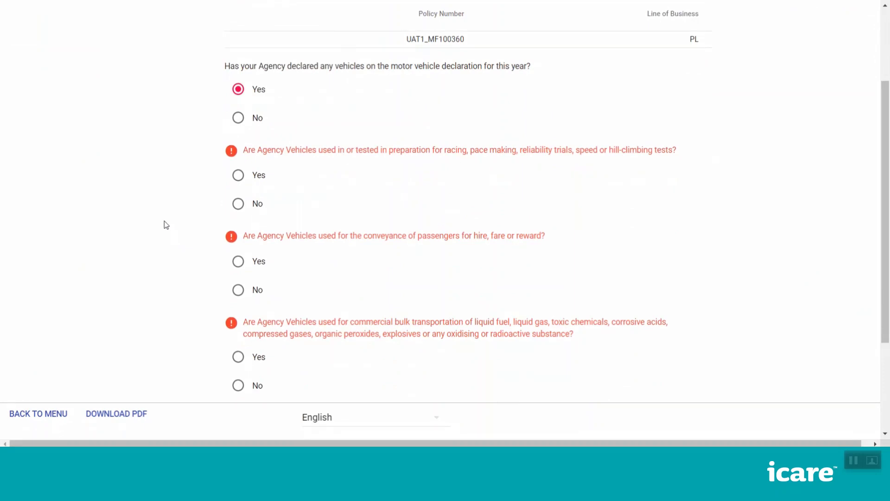
{"action": "scroll", "coordinate": [180, 211], "scroll_direction": "down", "scroll_amount": 3}
Answer Yes to the racing and speed-testing question and enter "Clear and detailed answer" as the Vehicle Testing details
{"action": "scroll", "coordinate": [175, 216], "scroll_direction": "up", "scroll_amount": 4}
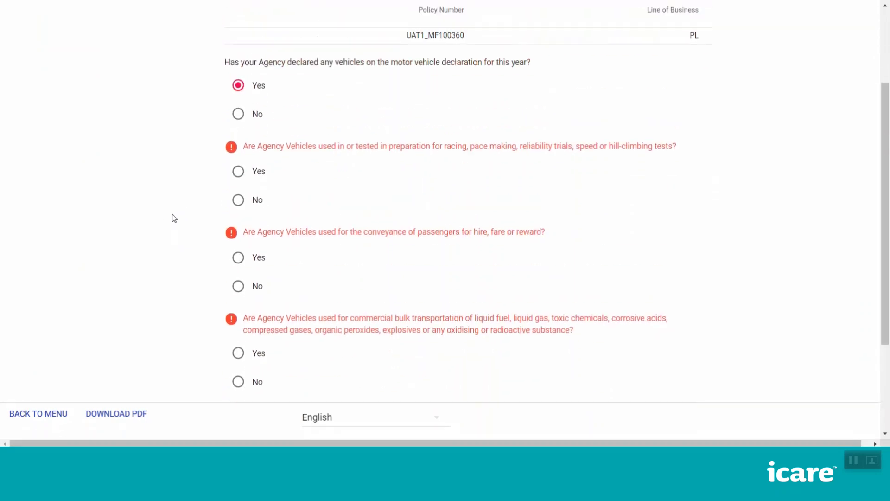
{"action": "left_click", "coordinate": [238, 208]}
{"action": "left_click", "coordinate": [270, 290]}
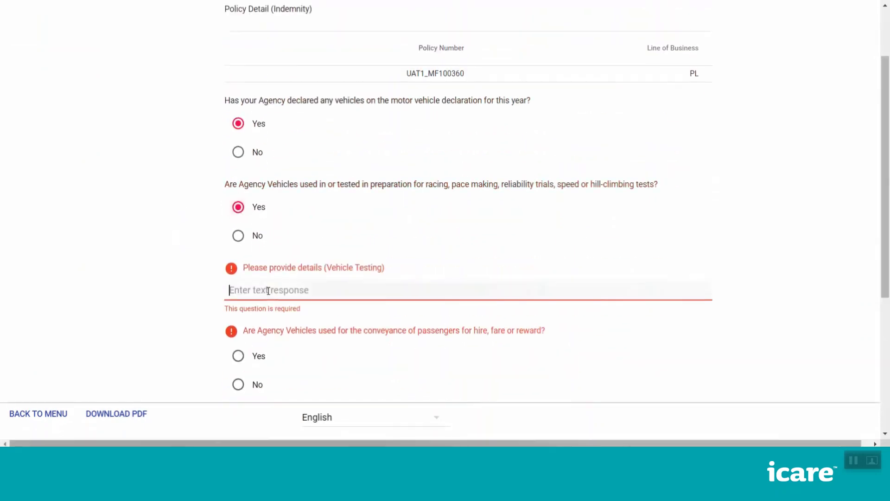
{"action": "type", "text": "cLEAR"}
{"action": "key", "text": "BackSpace"}
{"action": "key", "text": "BackSpace"}
{"action": "key", "text": "BackSpace"}
{"action": "key", "text": "BackSpace"}
{"action": "key", "text": "BackSpace"}
{"action": "type", "text": "Clera"}
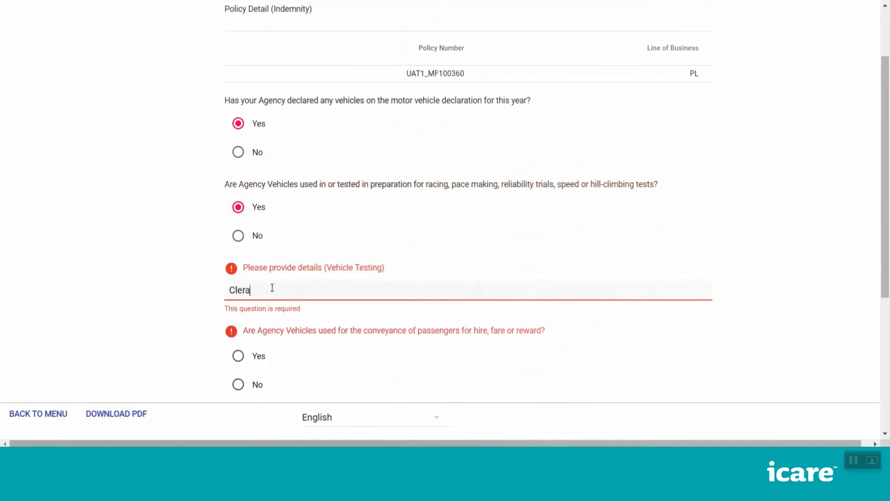
{"action": "key", "text": "BackSpace"}
{"action": "key", "text": "BackSpace"}
{"action": "type", "text": "ar and detailed answer"}
Answer Yes to the passenger conveyance question and copy the Vehicle Testing details into the Conveyance details
{"action": "left_click_drag", "start_coordinate": [348, 296], "coordinate": [175, 306]}
{"action": "key", "text": "ctrl+c"}
{"action": "scroll", "coordinate": [234, 304], "scroll_direction": "down", "scroll_amount": 3}
{"action": "left_click", "coordinate": [255, 236]}
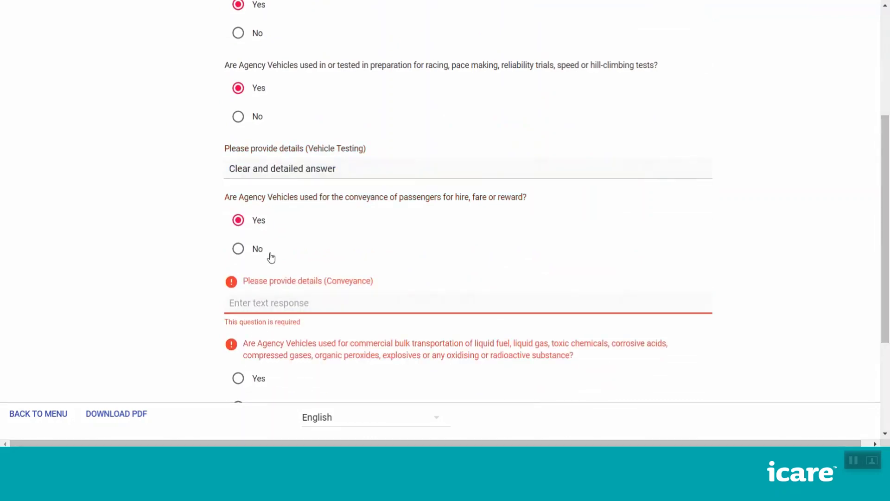
{"action": "scroll", "coordinate": [271, 255], "scroll_direction": "down", "scroll_amount": 1}
{"action": "left_click", "coordinate": [268, 242]}
{"action": "key", "text": "ctrl+v"}
Answer Yes to the commercial bulk transportation question and paste "Clear and detailed answer" as the Bulk Transport details
{"action": "scroll", "coordinate": [218, 298], "scroll_direction": "down", "scroll_amount": 1}
{"action": "left_click", "coordinate": [256, 261]}
{"action": "scroll", "coordinate": [301, 285], "scroll_direction": "down", "scroll_amount": 1}
{"action": "key", "text": "ctrl+v"}
Answer Yes to the dangerous goods question, paste "Clear and detailed answer" as its details, and complete the Indemnity section
{"action": "scroll", "coordinate": [249, 302], "scroll_direction": "down", "scroll_amount": 1}
{"action": "left_click", "coordinate": [249, 299]}
{"action": "scroll", "coordinate": [280, 310], "scroll_direction": "down", "scroll_amount": 2}
{"action": "left_click", "coordinate": [264, 316]}
{"action": "key", "text": "ctrl+v"}
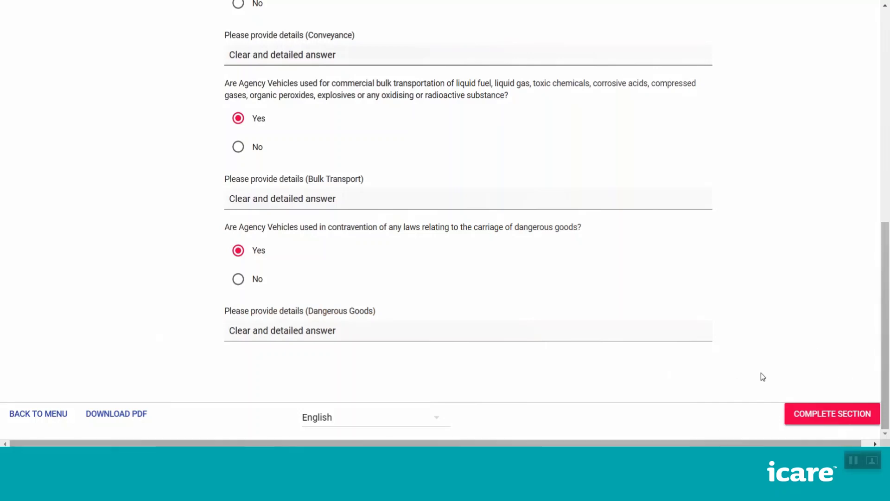
{"action": "left_click", "coordinate": [798, 416]}
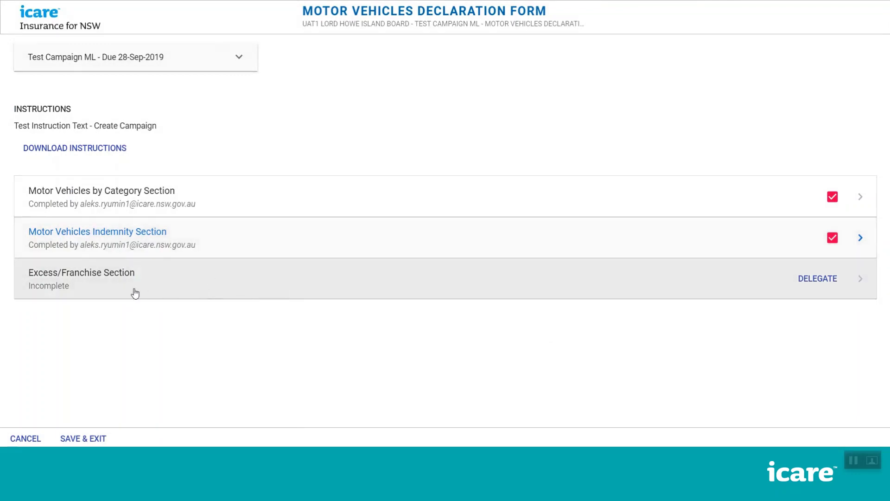
Open the Excess/Franchise section, read the threshold guidance, and answer Yes to imposing additional excesses or franchises above $300
{"action": "left_click", "coordinate": [135, 293]}
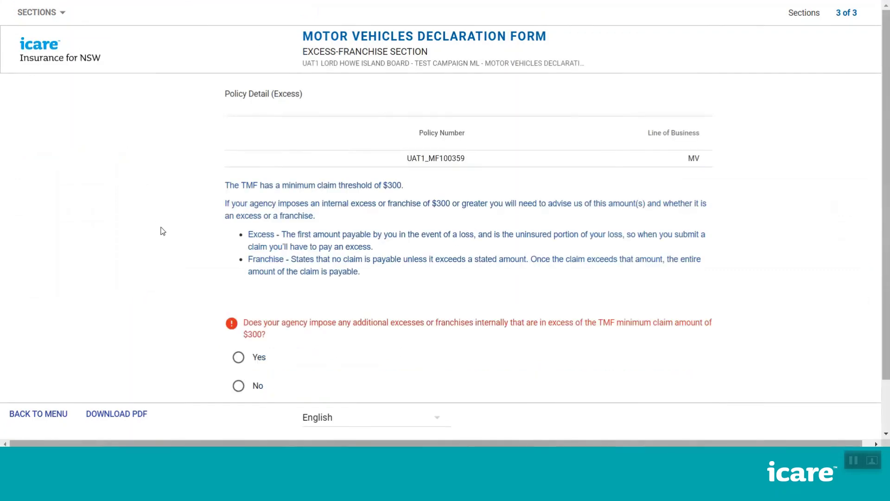
{"action": "scroll", "coordinate": [165, 234], "scroll_direction": "down", "scroll_amount": 2}
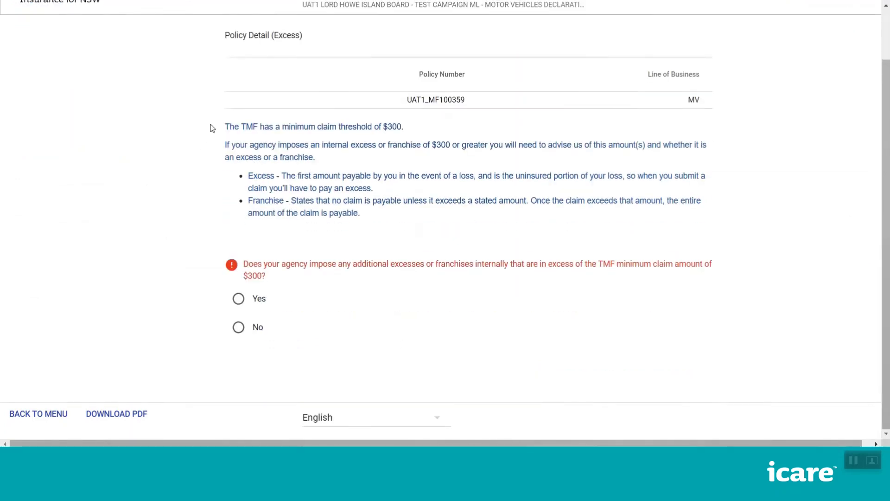
{"action": "left_click_drag", "start_coordinate": [219, 124], "coordinate": [400, 221]}
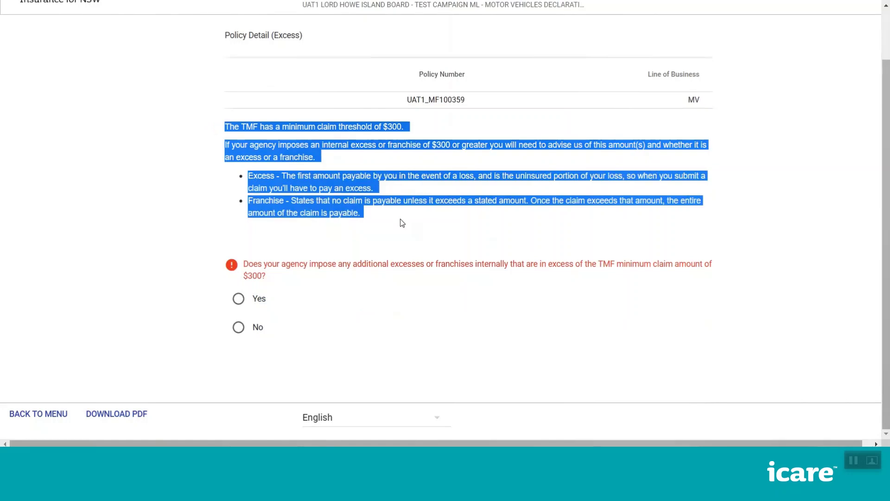
{"action": "left_click", "coordinate": [207, 168]}
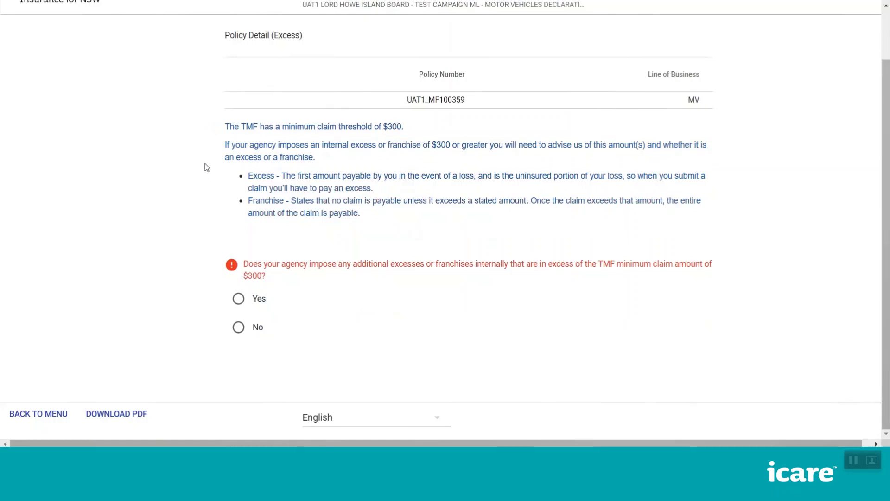
{"action": "left_click", "coordinate": [239, 303]}
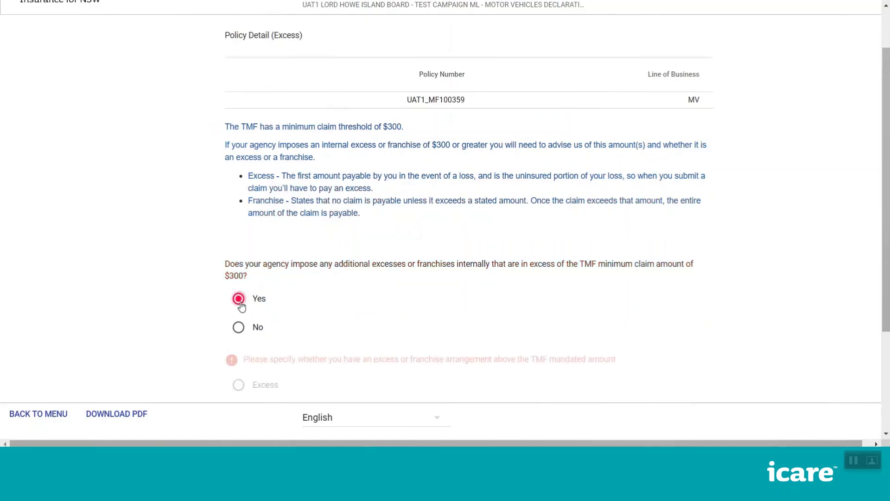
Specify an Excess arrangement with a dollar value of 800 and complete the Excess/Franchise section
{"action": "scroll", "coordinate": [279, 297], "scroll_direction": "down", "scroll_amount": 3}
{"action": "left_click", "coordinate": [262, 271]}
{"action": "left_click", "coordinate": [288, 321]}
{"action": "type", "text": "800"}
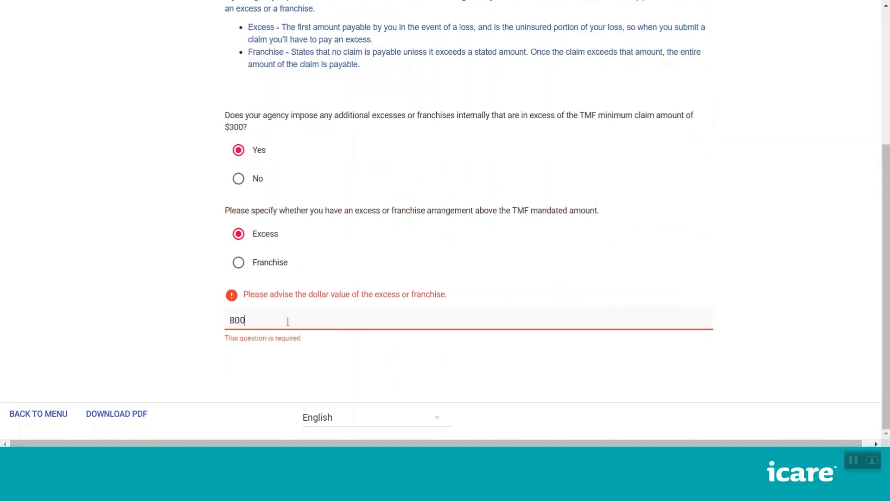
{"action": "left_click", "coordinate": [172, 334]}
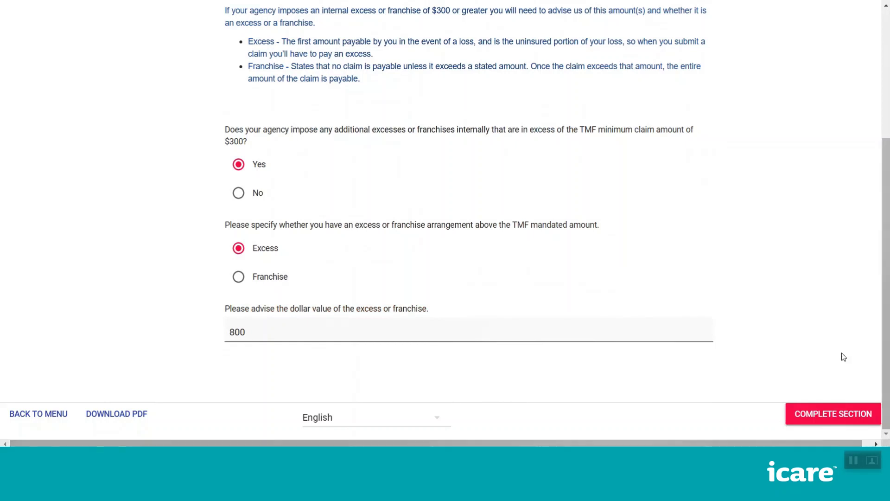
{"action": "left_click", "coordinate": [827, 417]}
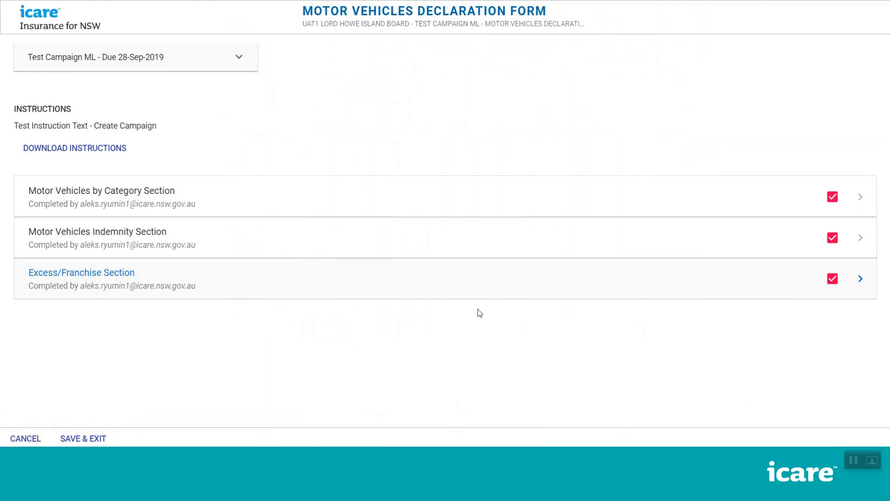
Open the completed Motor Vehicles by Category section, look over its answers, and download it as a PDF
{"action": "left_click", "coordinate": [425, 235]}
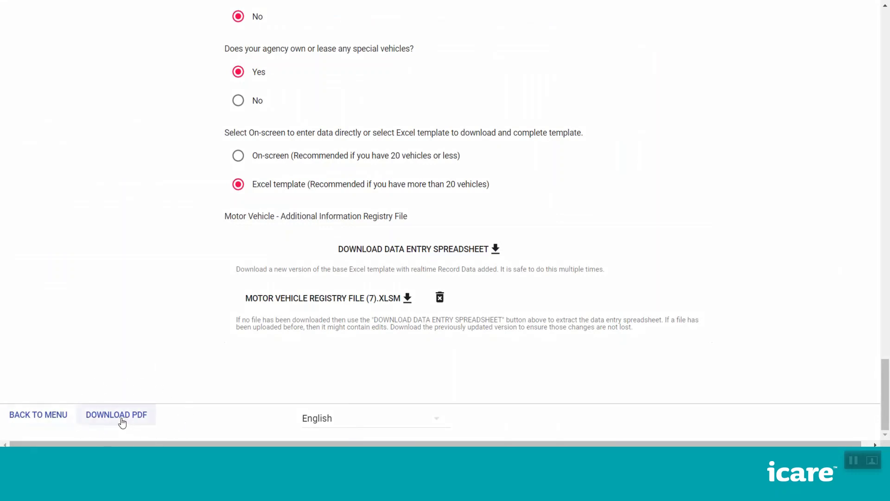
{"action": "scroll", "coordinate": [147, 354], "scroll_direction": "up", "scroll_amount": 20}
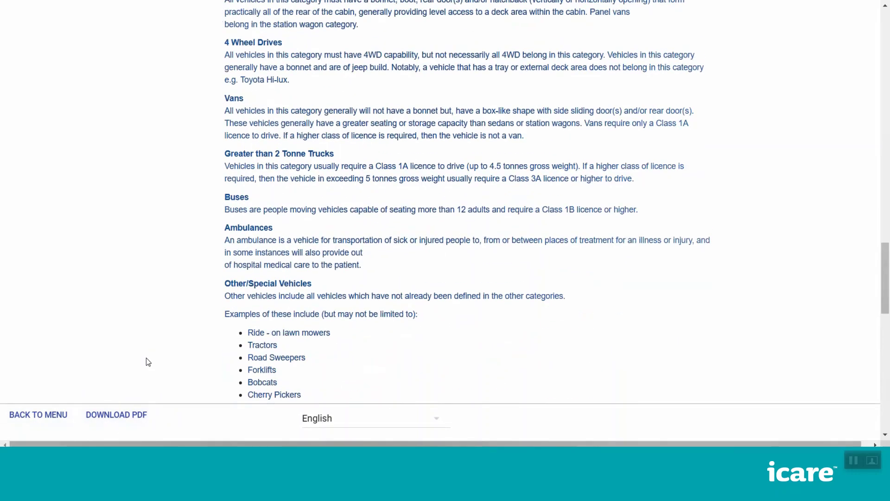
{"action": "scroll", "coordinate": [143, 366], "scroll_direction": "down", "scroll_amount": 20}
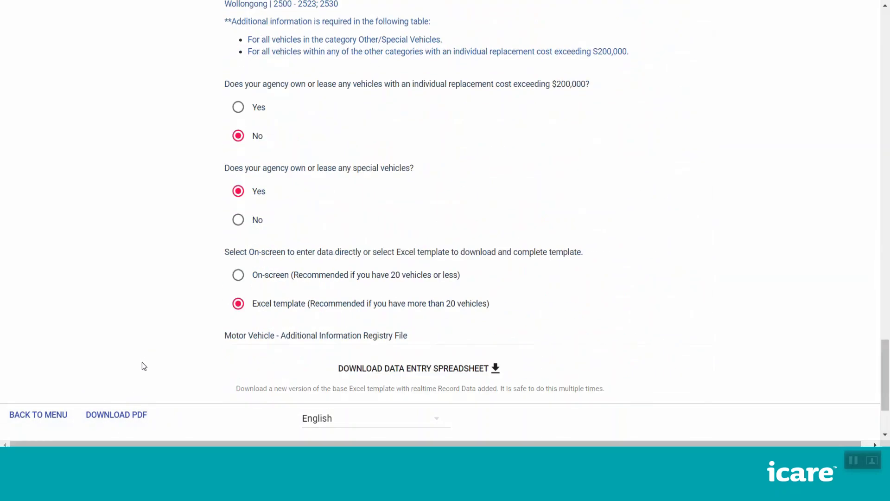
{"action": "left_click", "coordinate": [116, 415]}
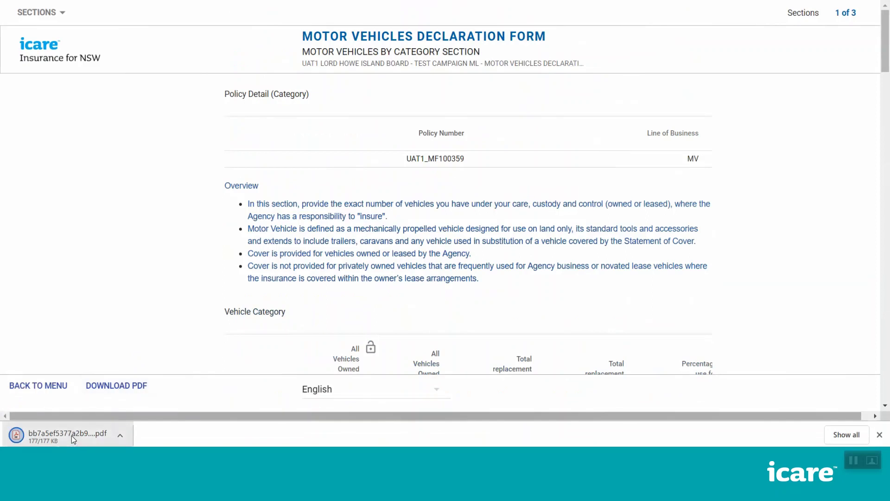
Open the downloaded declaration PDF and look through the vehicle category tables
{"action": "left_click", "coordinate": [72, 437]}
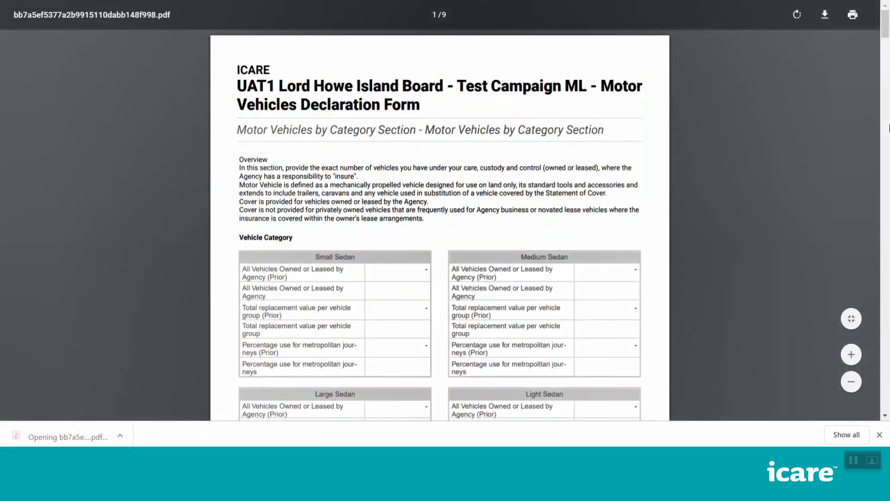
{"action": "scroll", "coordinate": [884, 31], "scroll_direction": "down", "scroll_amount": 6}
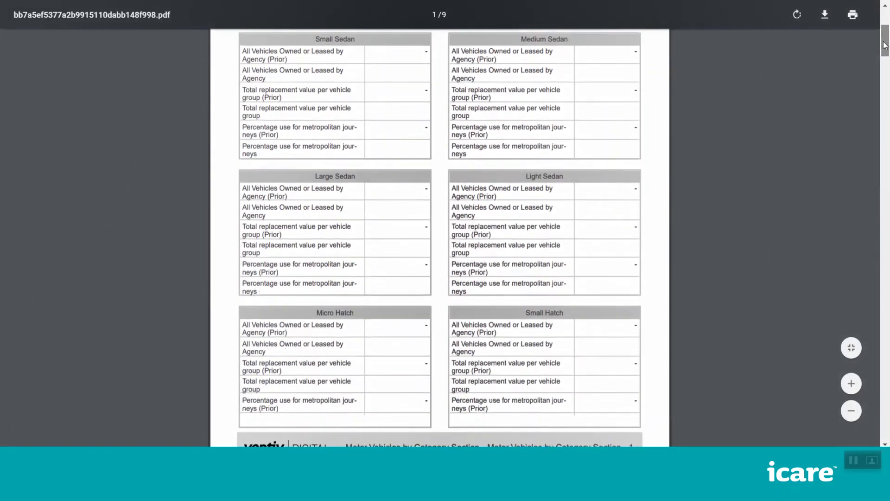
{"action": "mouse_move", "coordinate": [884, 50]}
{"action": "left_mouse_down"}
{"action": "mouse_move", "coordinate": [886, 143]}
{"action": "mouse_move", "coordinate": [847, 310]}
{"action": "mouse_move", "coordinate": [836, 440]}
{"action": "mouse_move", "coordinate": [867, 300]}
{"action": "mouse_move", "coordinate": [889, 15]}
{"action": "left_mouse_up"}
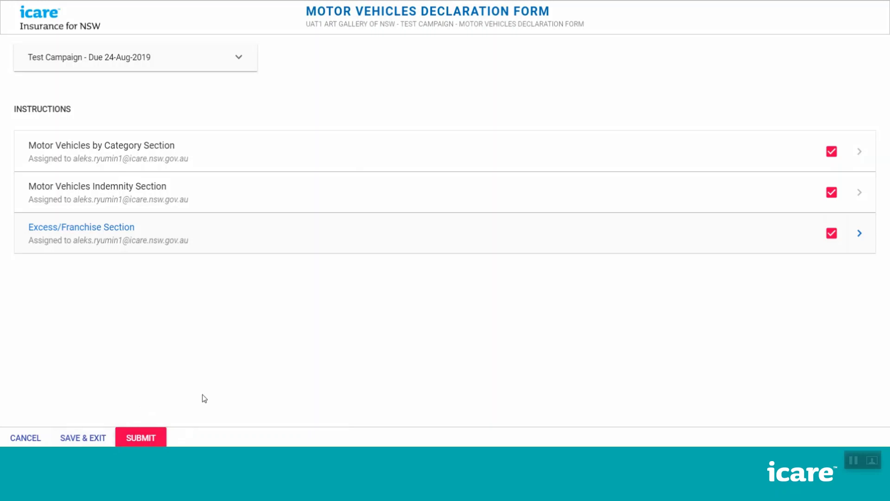
Submit the Art Gallery of NSW Motor Vehicles Declaration Form and display the list of completed tasks
{"action": "left_click", "coordinate": [150, 439]}
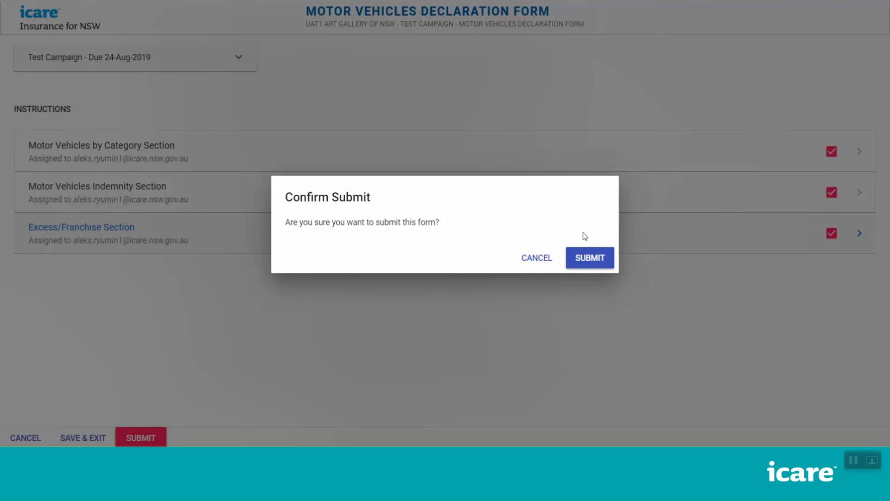
{"action": "left_click", "coordinate": [586, 263]}
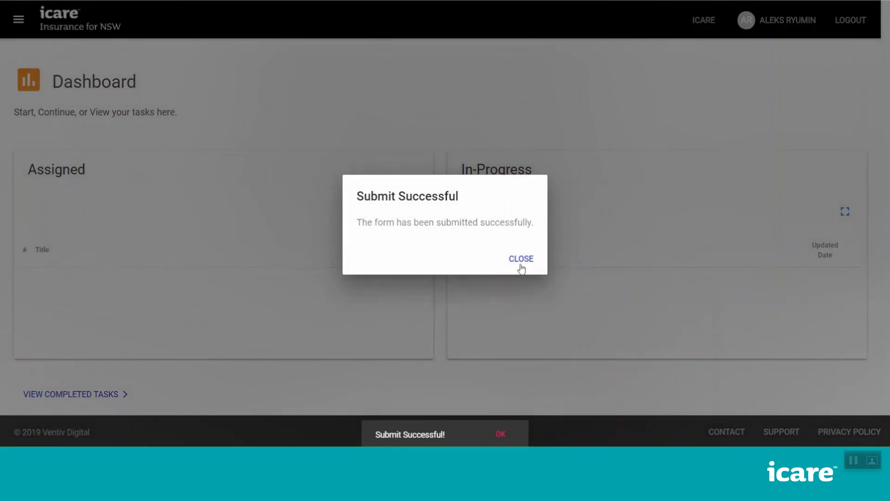
{"action": "left_click", "coordinate": [522, 261]}
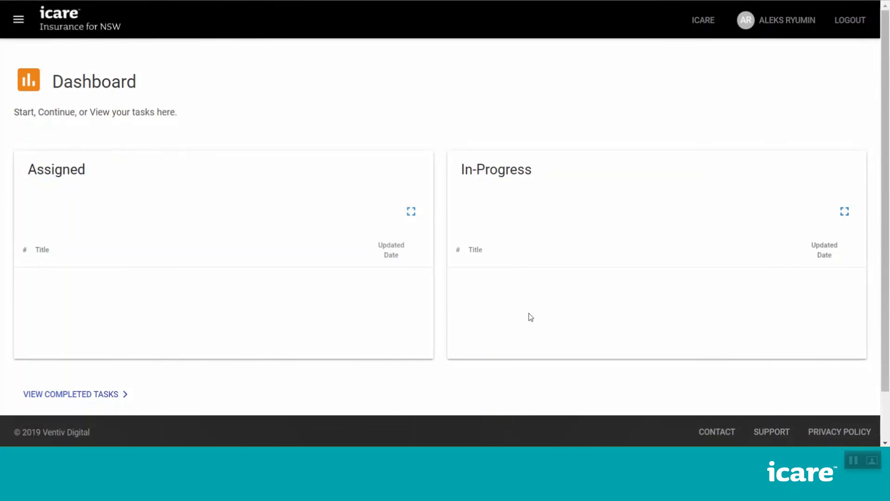
{"action": "scroll", "coordinate": [531, 317], "scroll_direction": "down", "scroll_amount": 2}
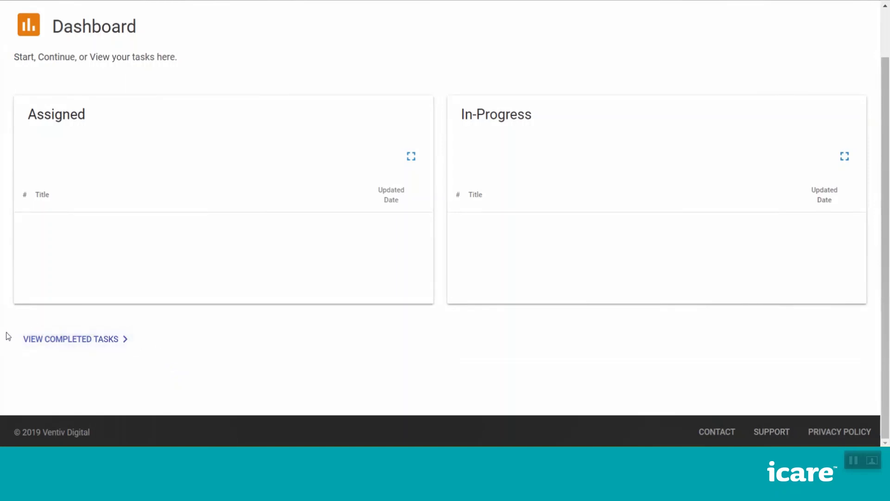
{"action": "left_click", "coordinate": [106, 346]}
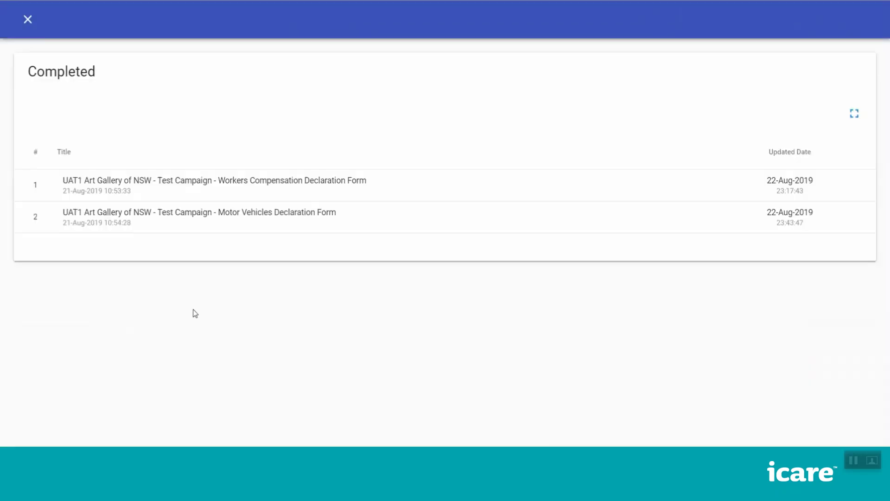